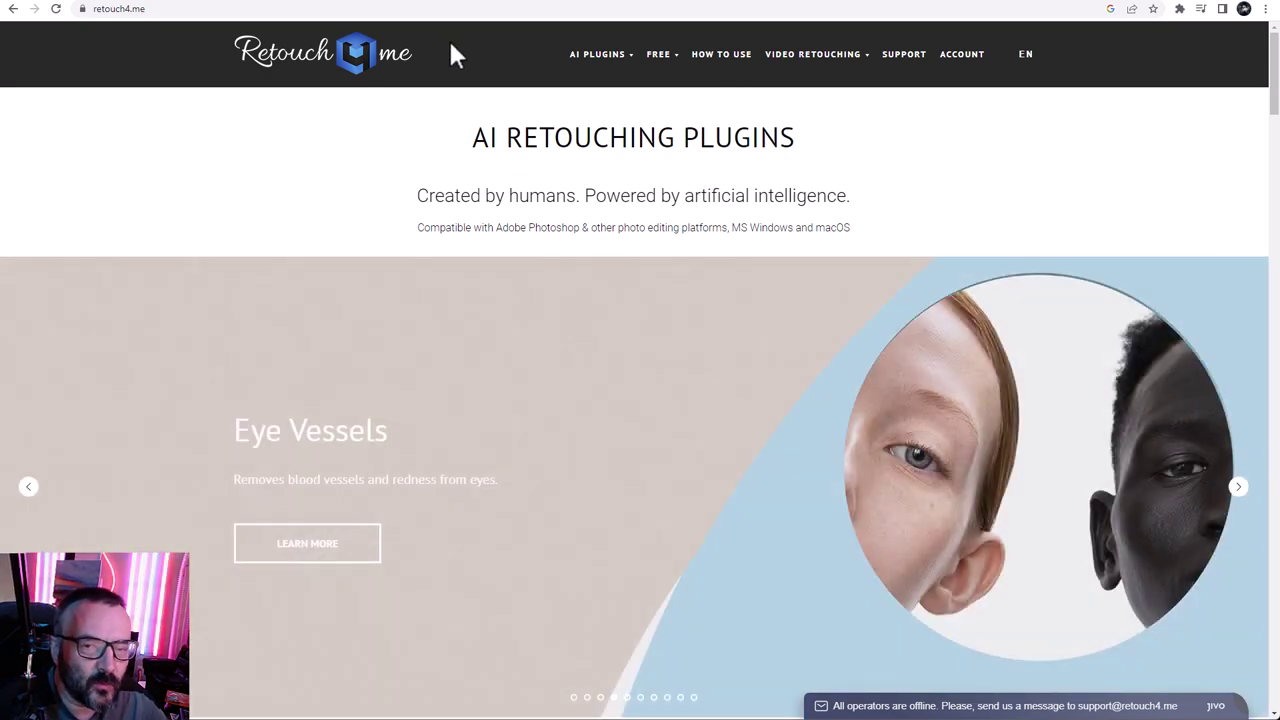
# Switch to Photoshop and look through the open portraits, finishing with a closer look at the face in retouch4me-example-before.jpg.
pyautogui.moveTo(613, 66)
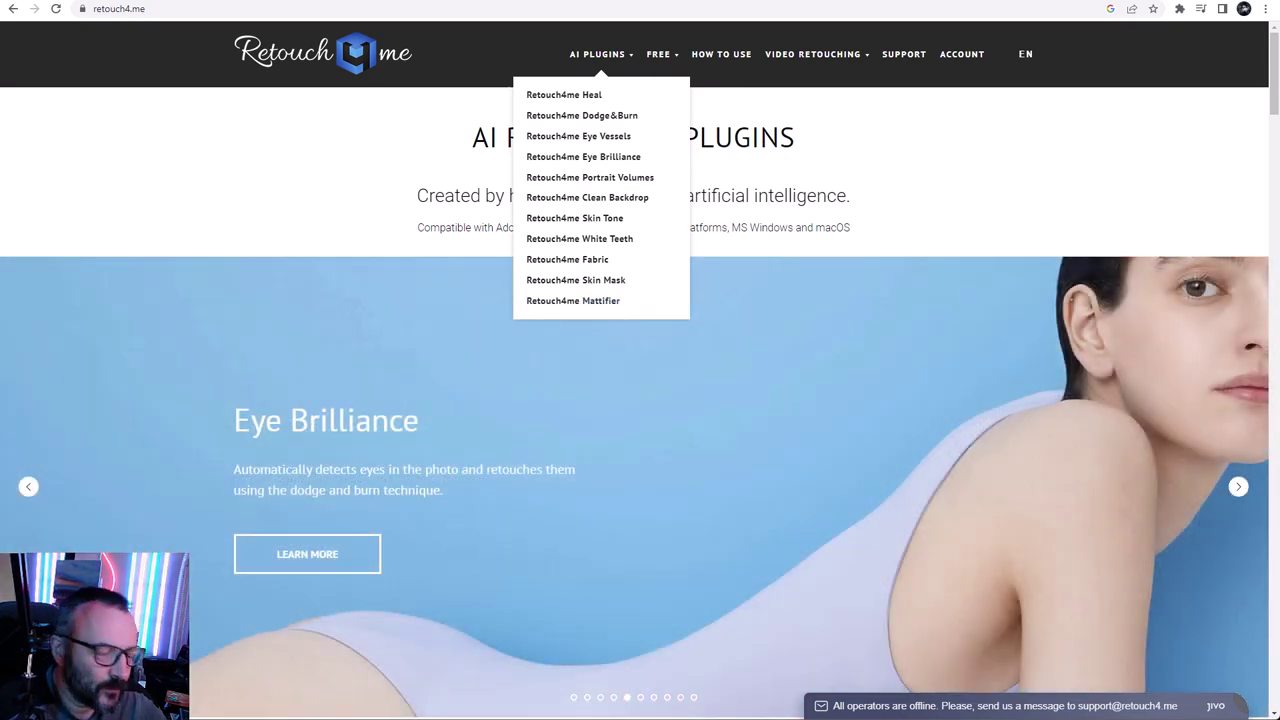
pyautogui.hotkey('alt', 'Tab')
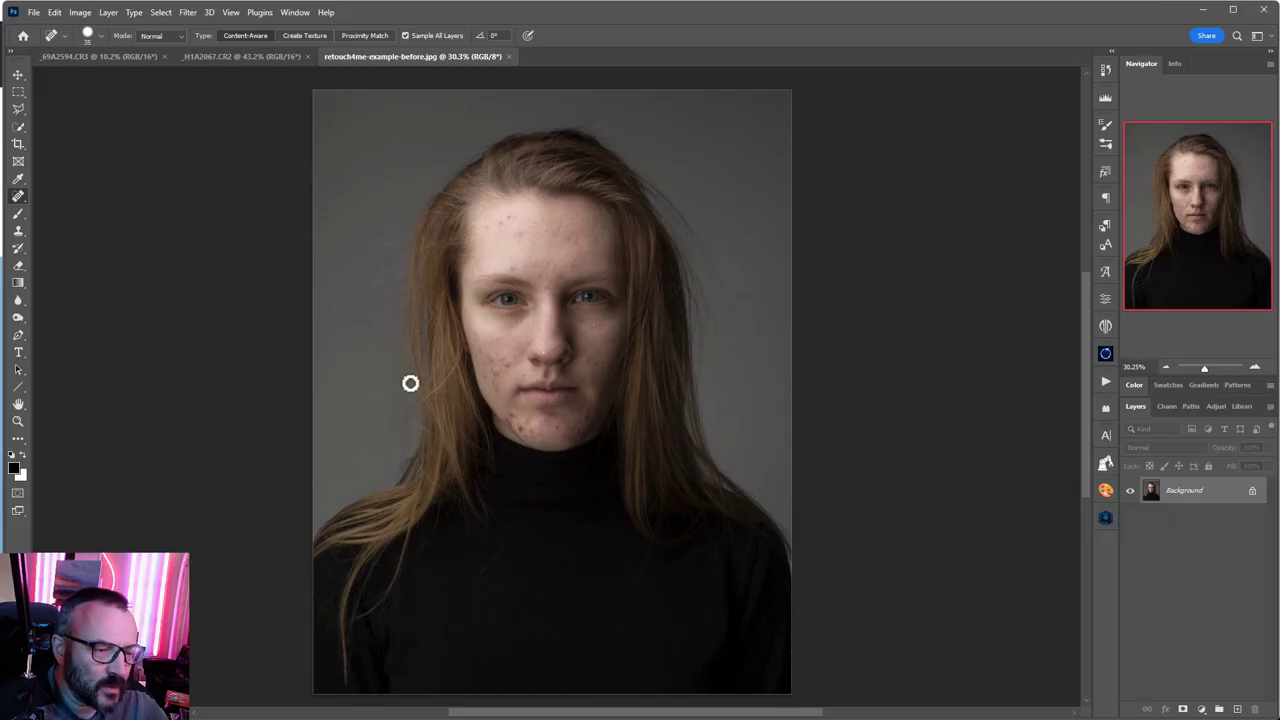
pyautogui.click(74, 56)
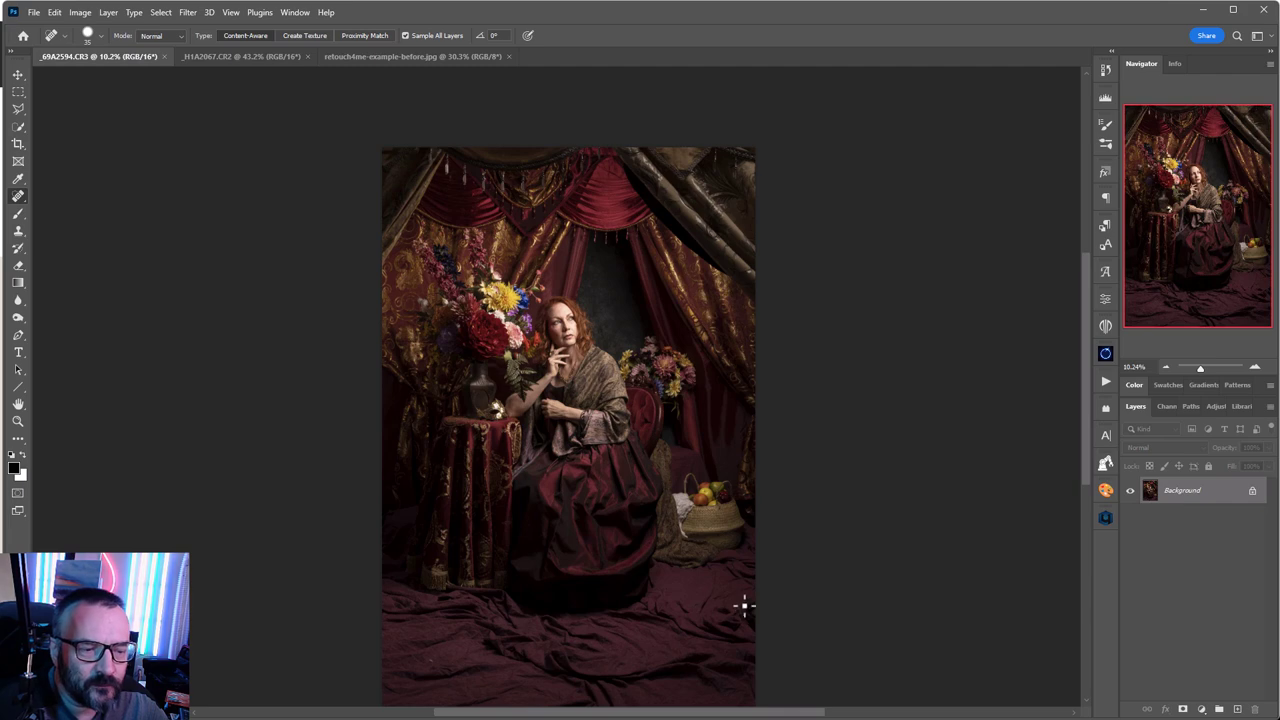
pyautogui.click(231, 56)
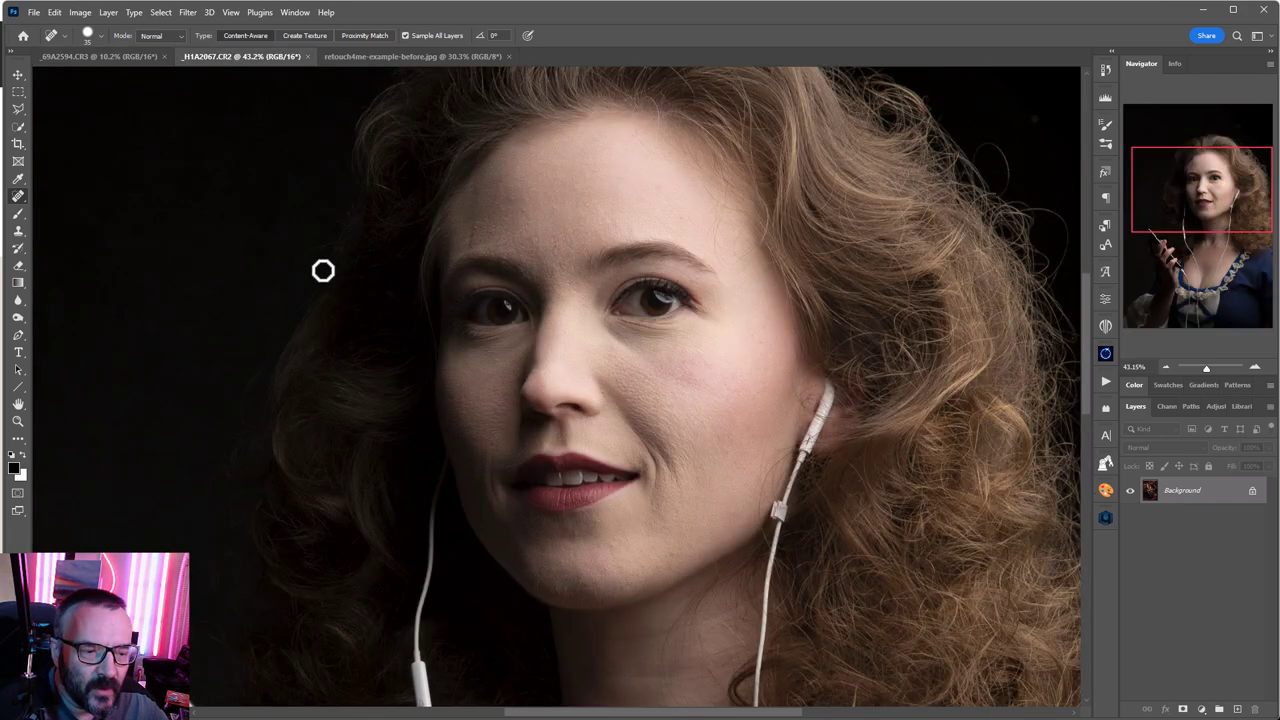
pyautogui.scroll(-3, 622, 354)
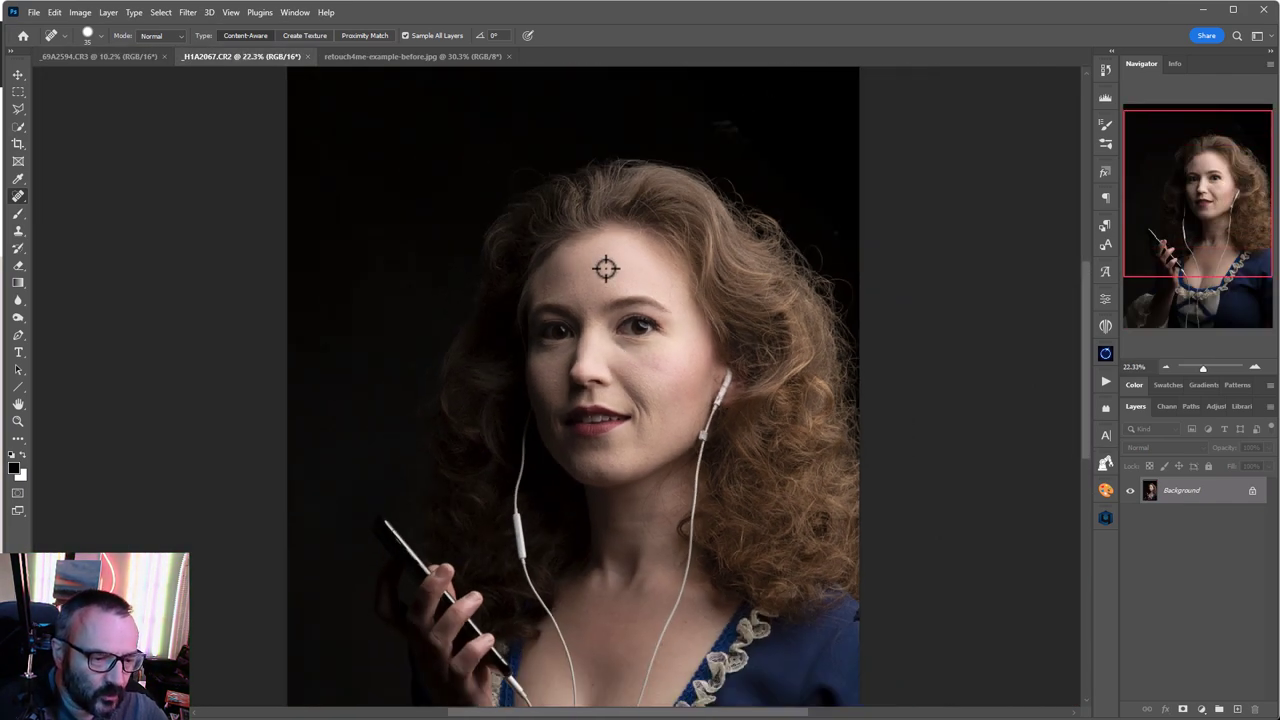
pyautogui.click(408, 57)
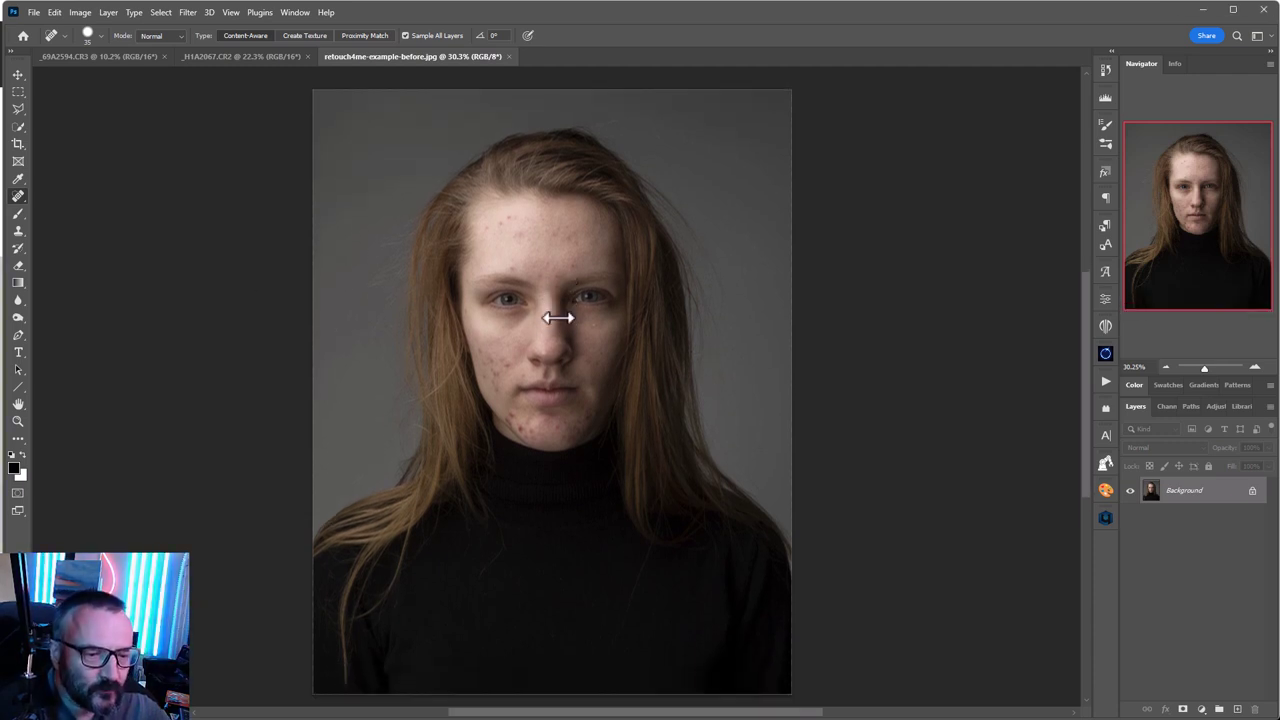
pyautogui.scroll(3, 589, 364)
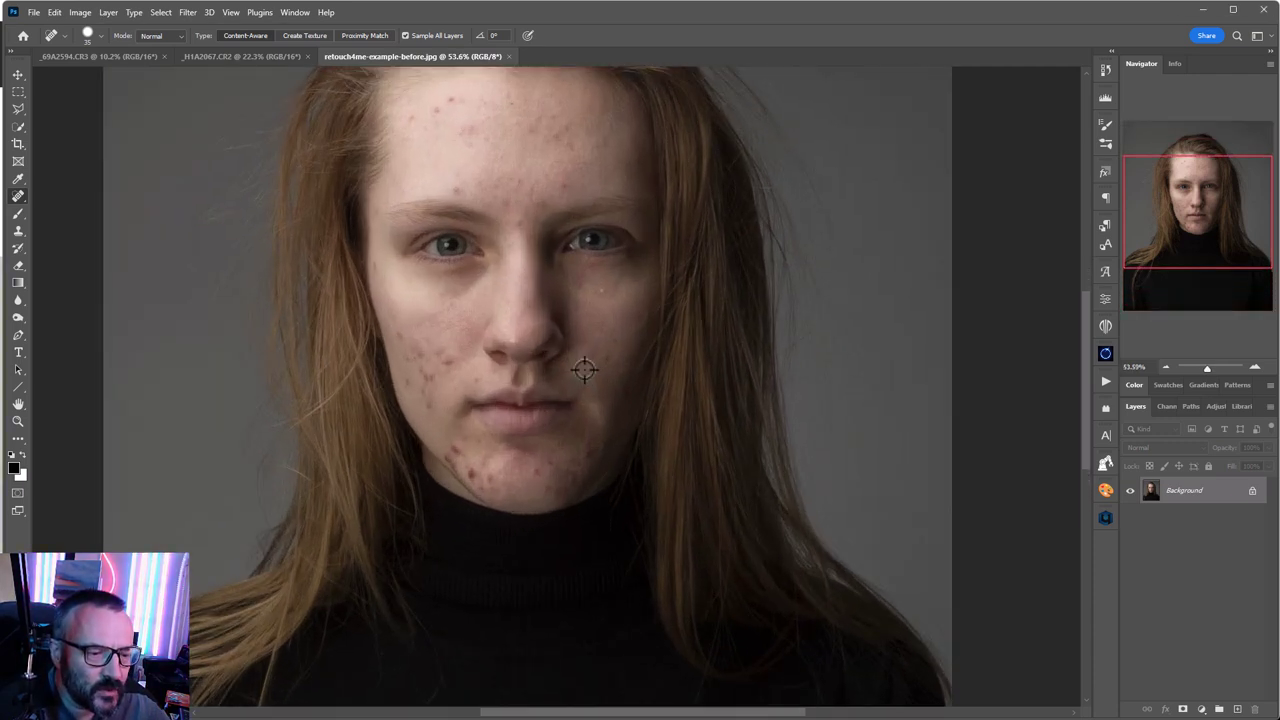
pyautogui.moveTo(529, 282); pyautogui.dragTo(597, 390)
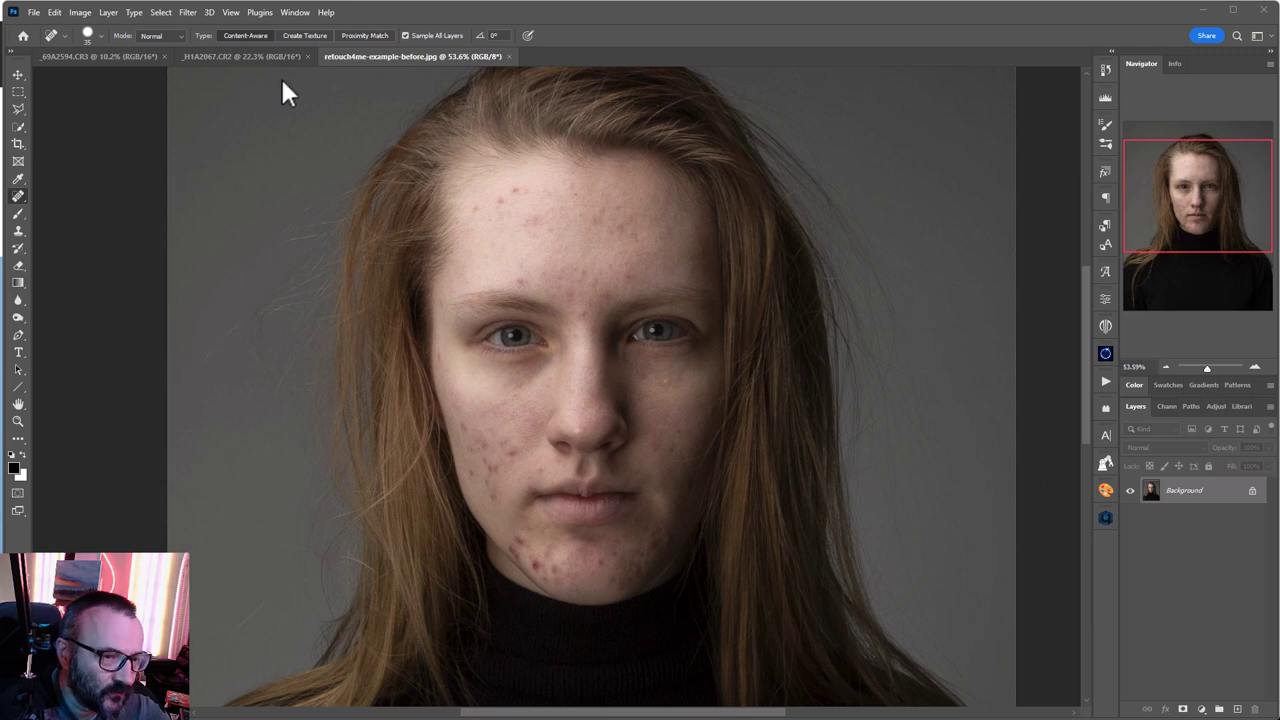
# Show the Retouch4me panel beside the portrait and check the free plugins offered on the Retouch4me website.
pyautogui.click(1107, 517)
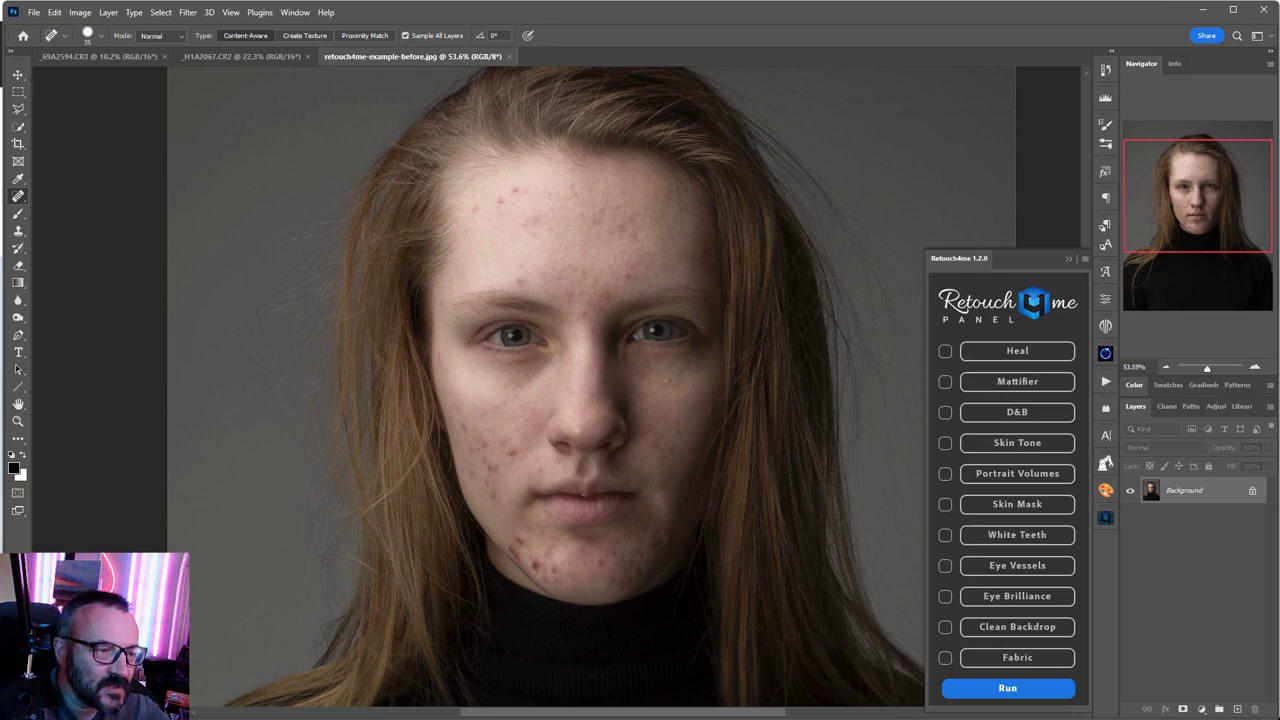
pyautogui.hotkey('alt', 'Tab')
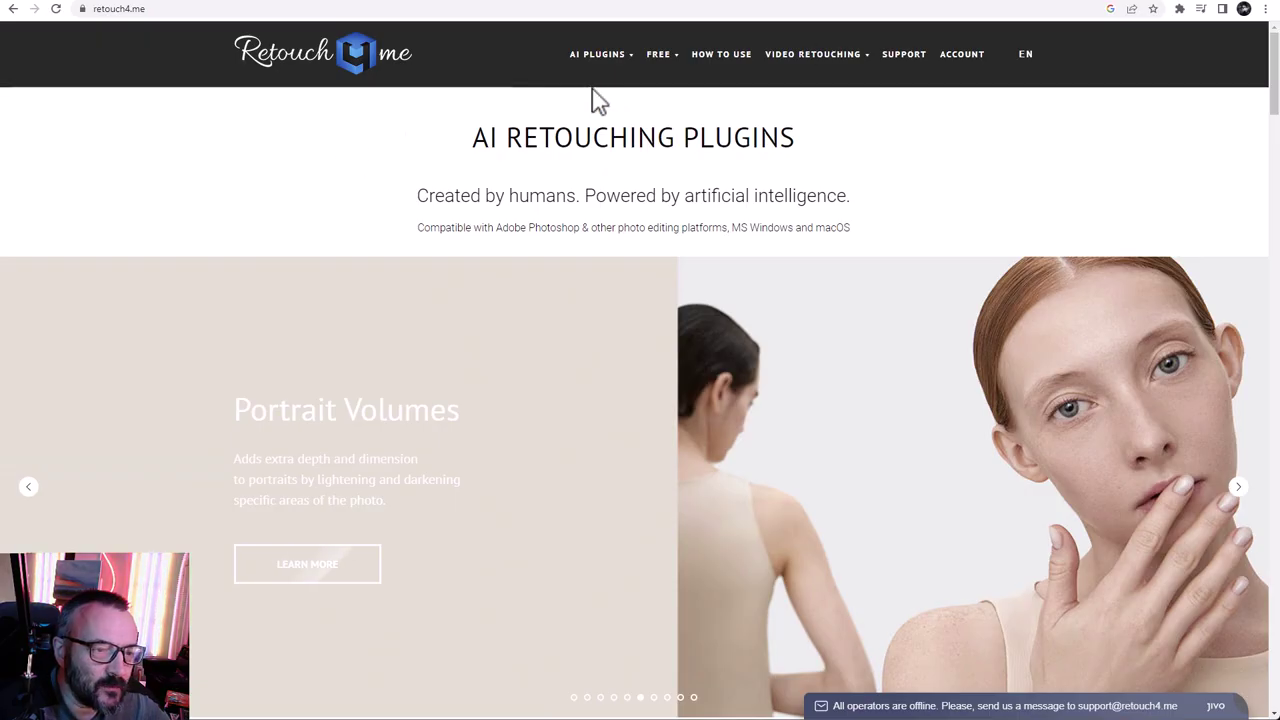
pyautogui.moveTo(678, 66)
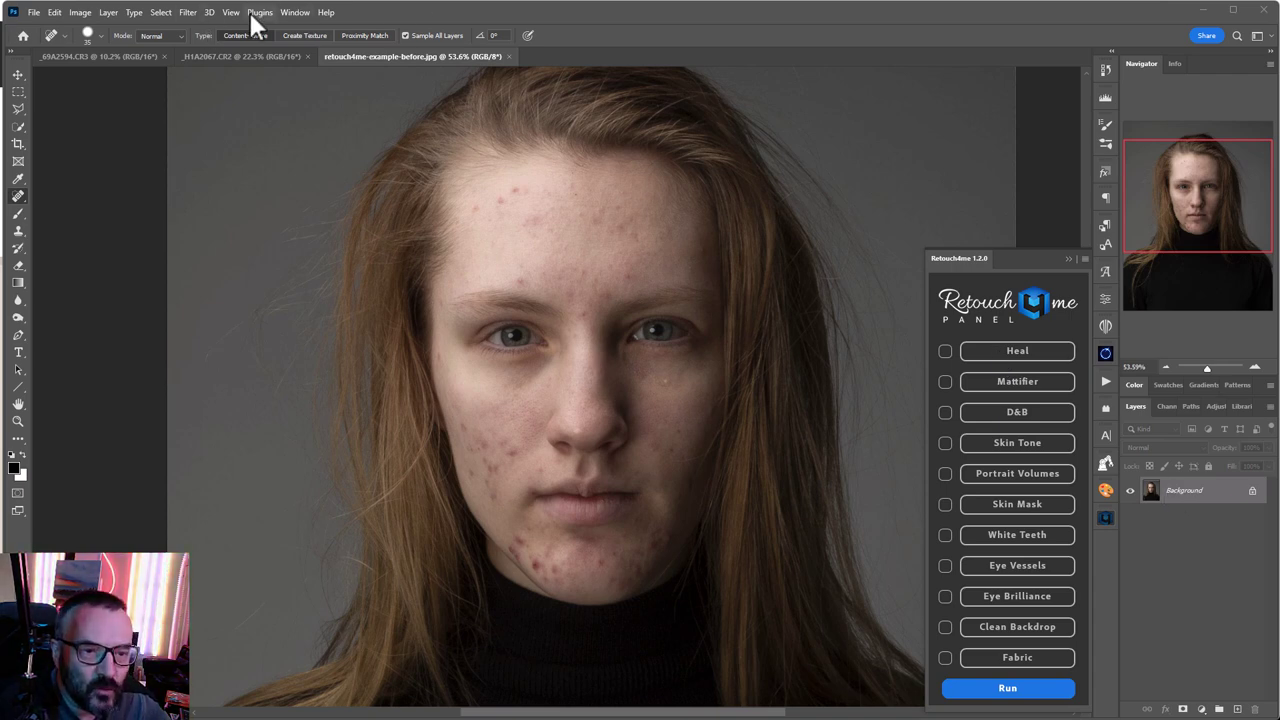
# Check the installed Retouch4me filters in Photoshop and run Heal on the portrait.
pyautogui.click(188, 12)
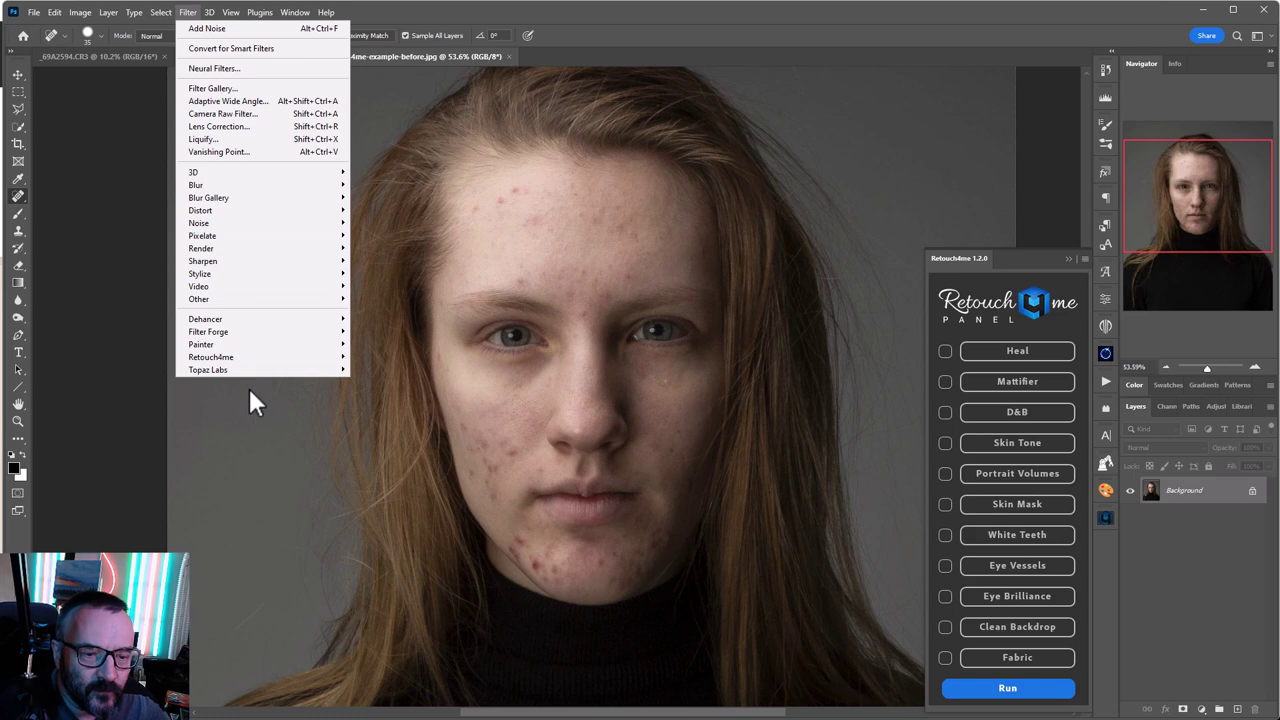
pyautogui.moveTo(258, 360)
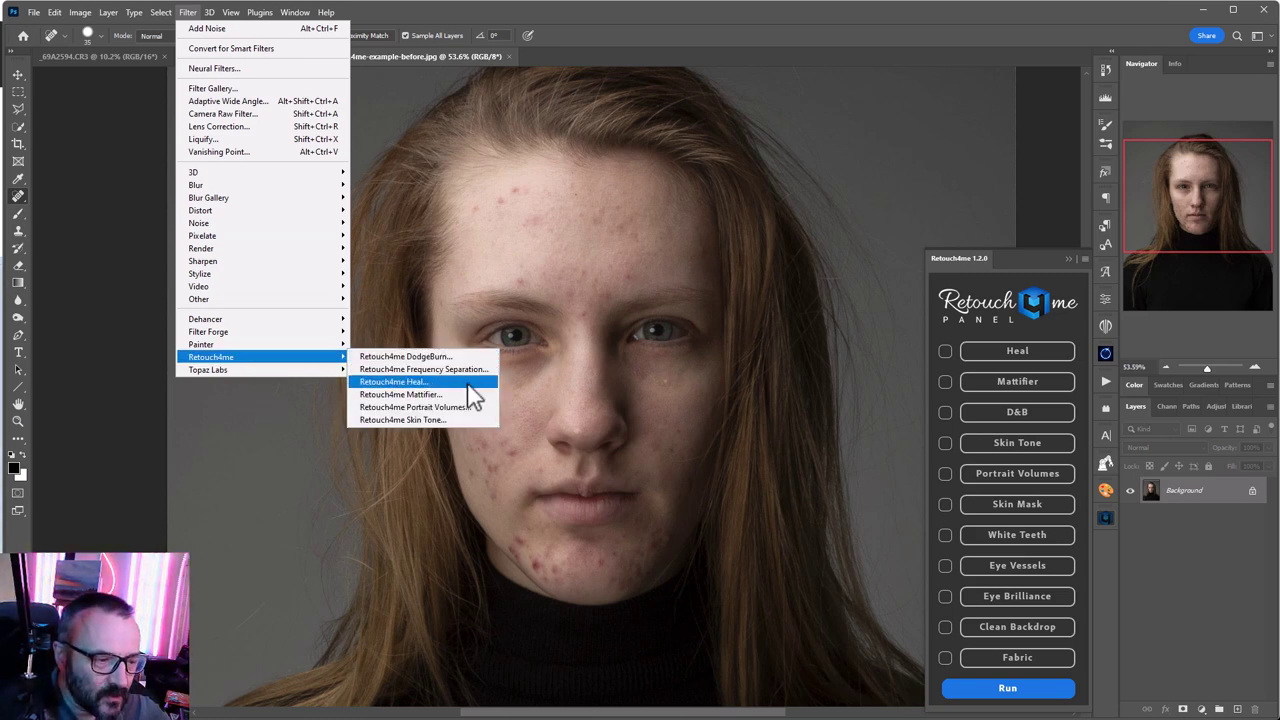
pyautogui.click(1026, 352)
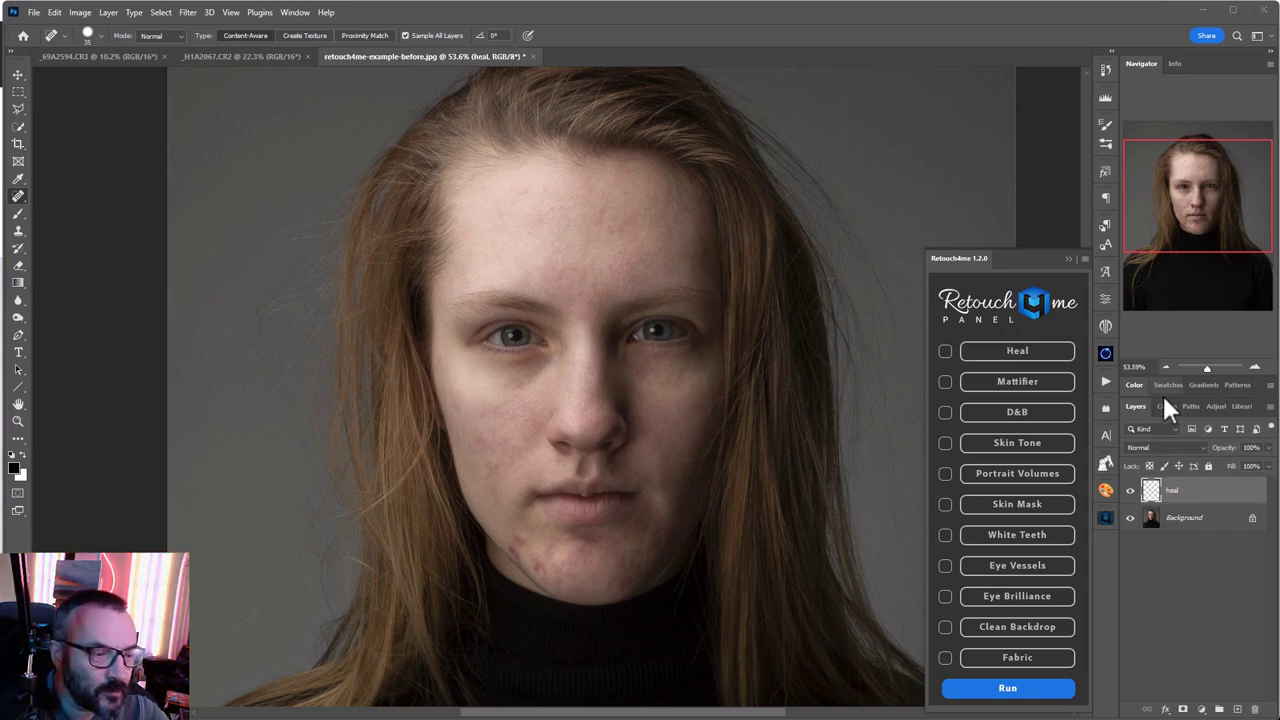
# Compare the whole face with the heal layer hidden and shown, leaving the layer visible.
pyautogui.click(1130, 490)
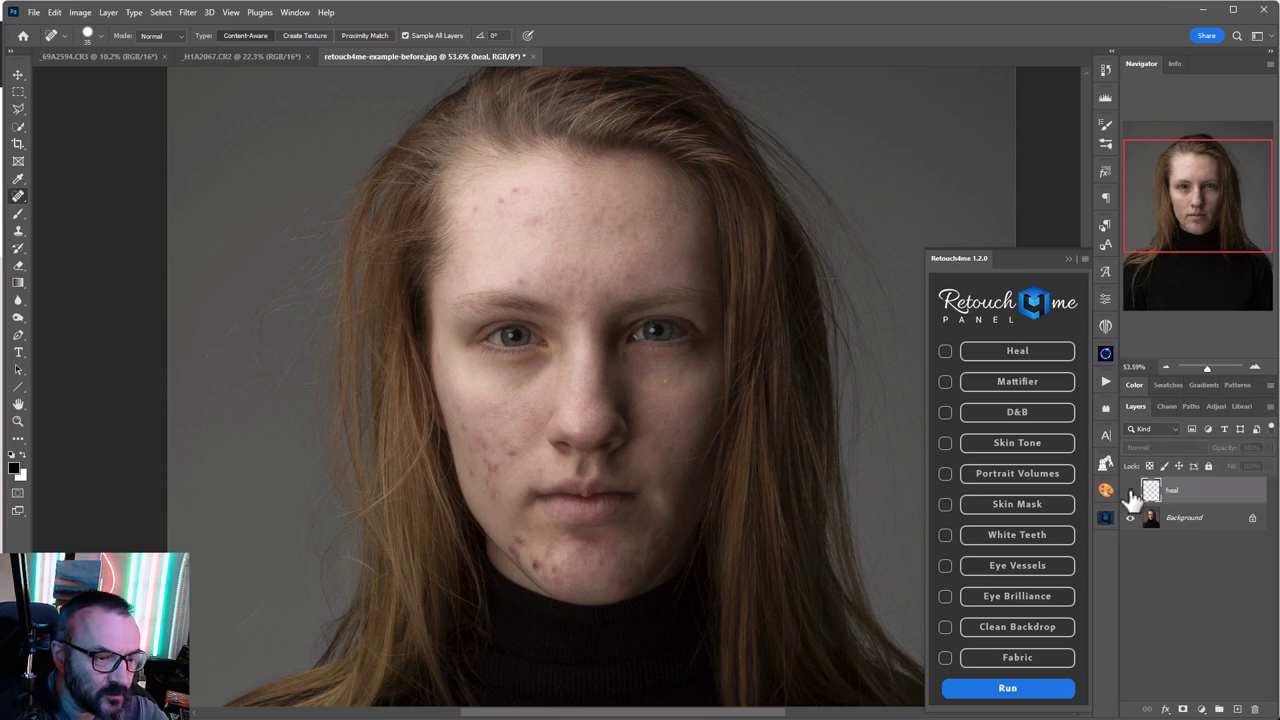
pyautogui.click(1130, 490)
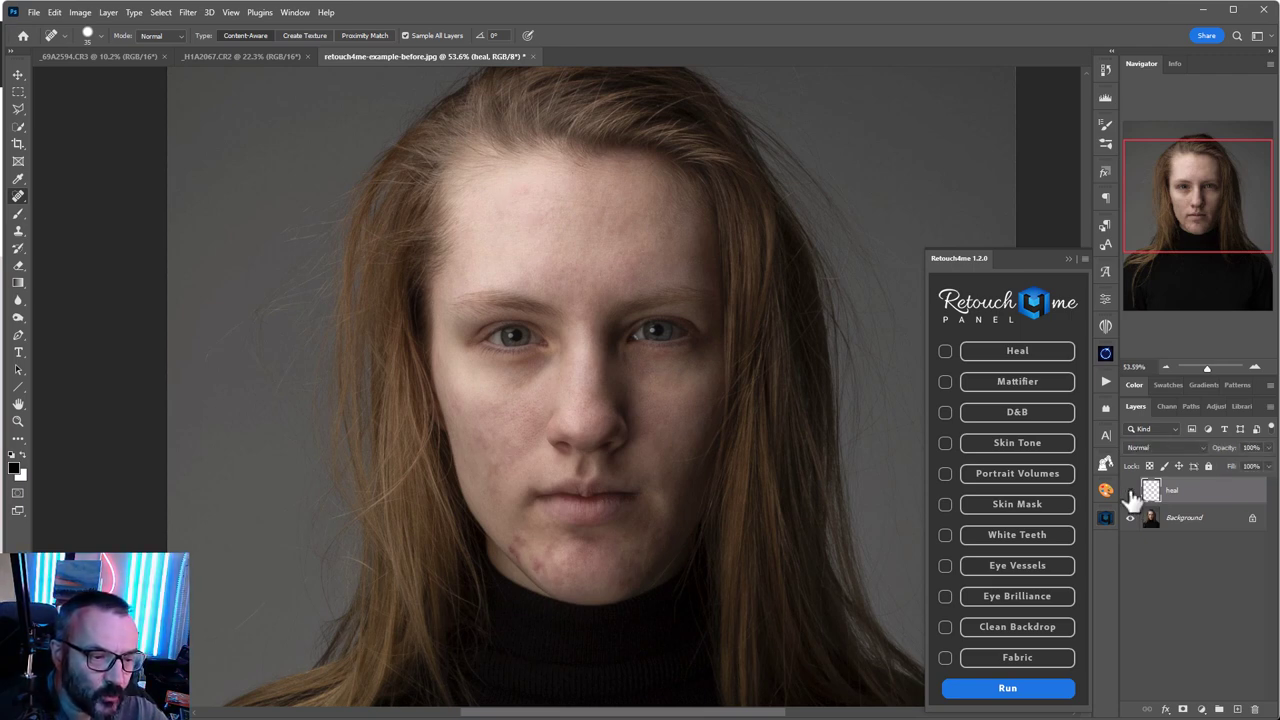
pyautogui.click(1130, 490)
pyautogui.click(1130, 490)
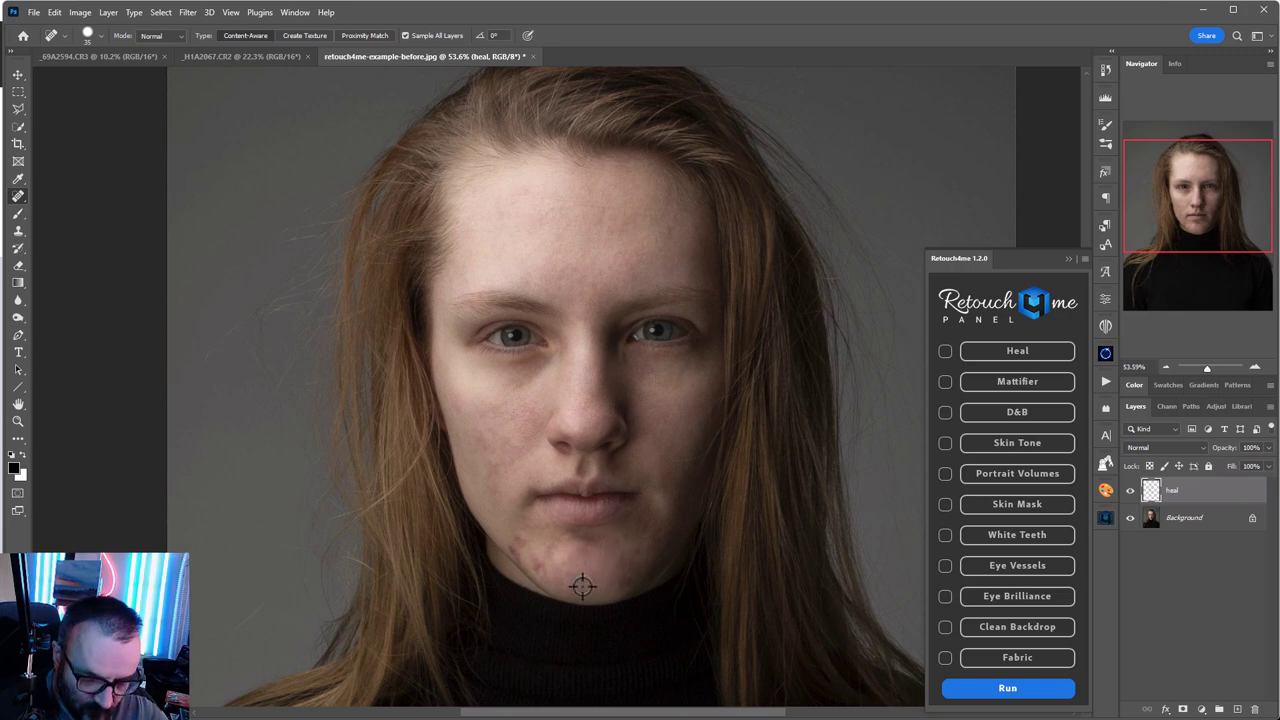
# Examine the cheeks and chin up close and the full face again, with and without the heal layer.
pyautogui.scroll(3, 583, 586)
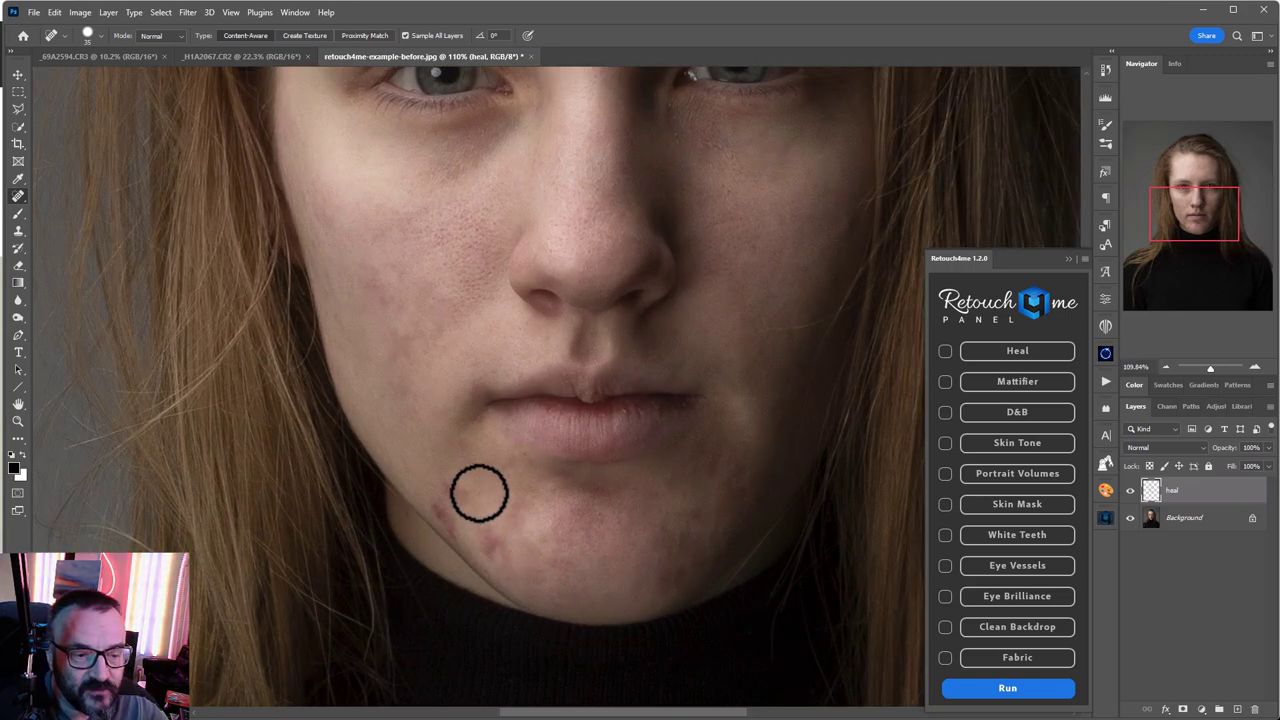
pyautogui.click(1130, 490)
pyautogui.click(1131, 491)
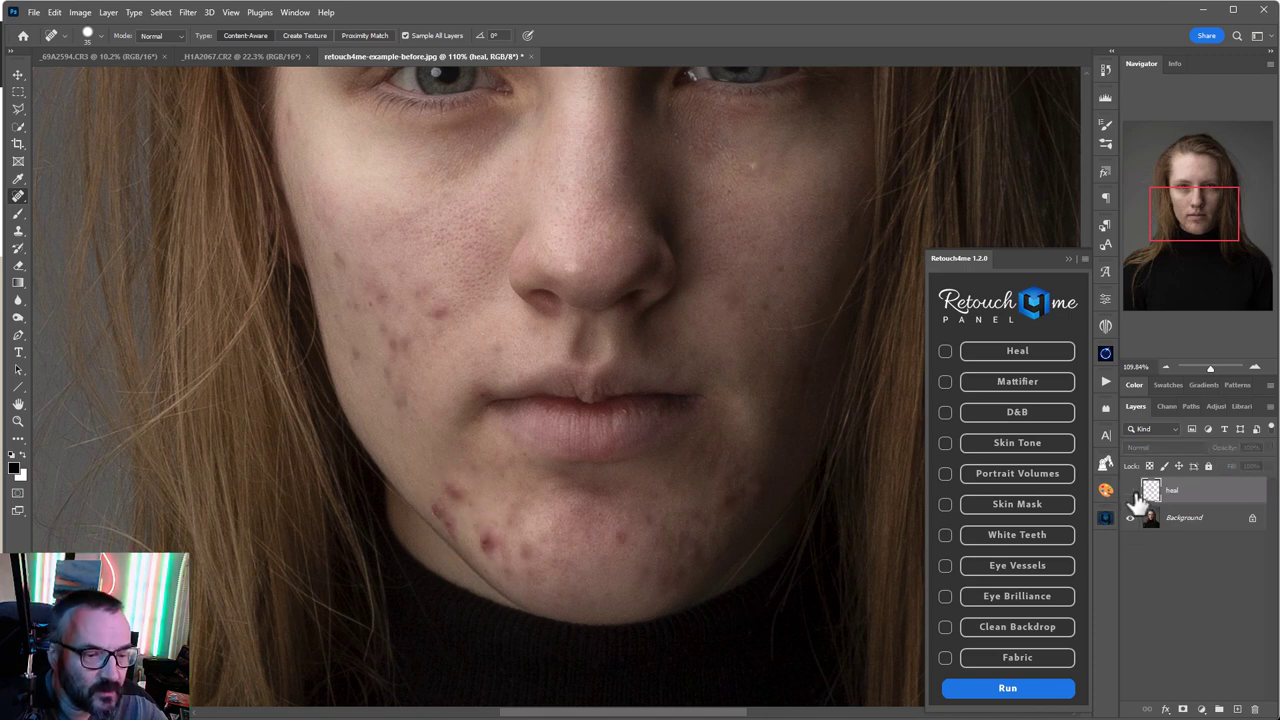
pyautogui.click(1131, 491)
pyautogui.click(1131, 491)
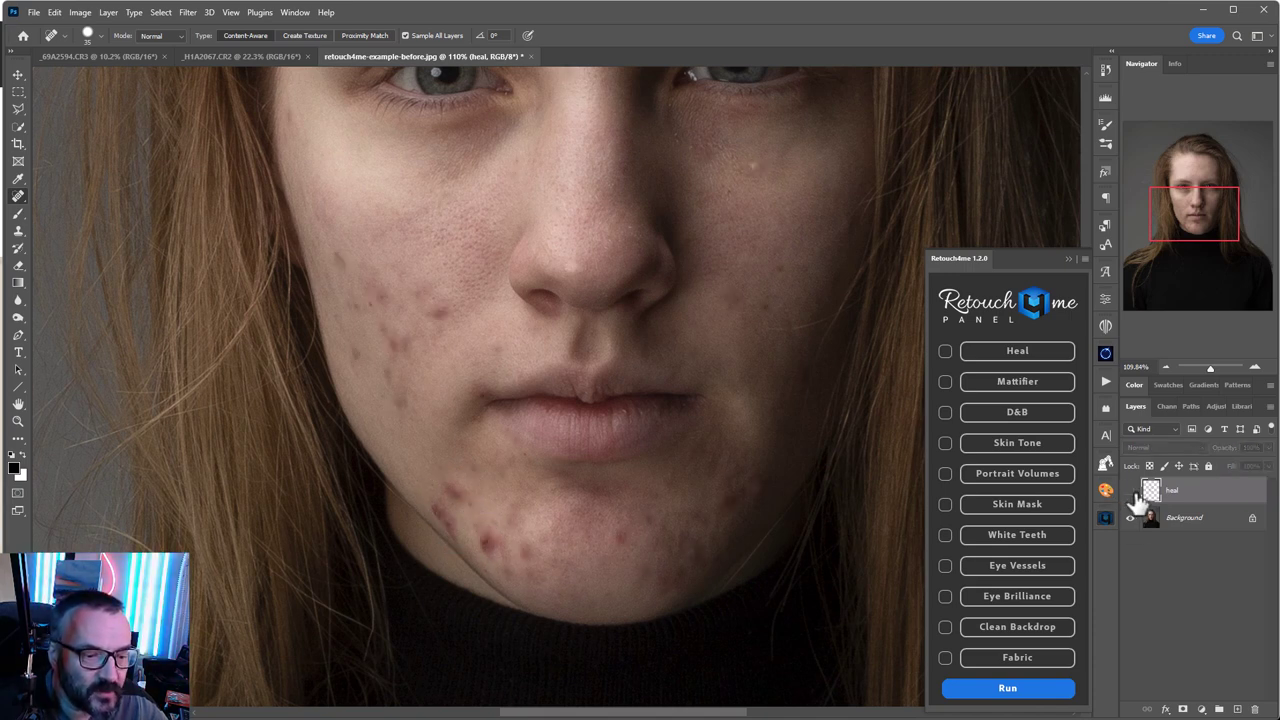
pyautogui.click(1131, 491)
pyautogui.scroll(-3, 646, 378)
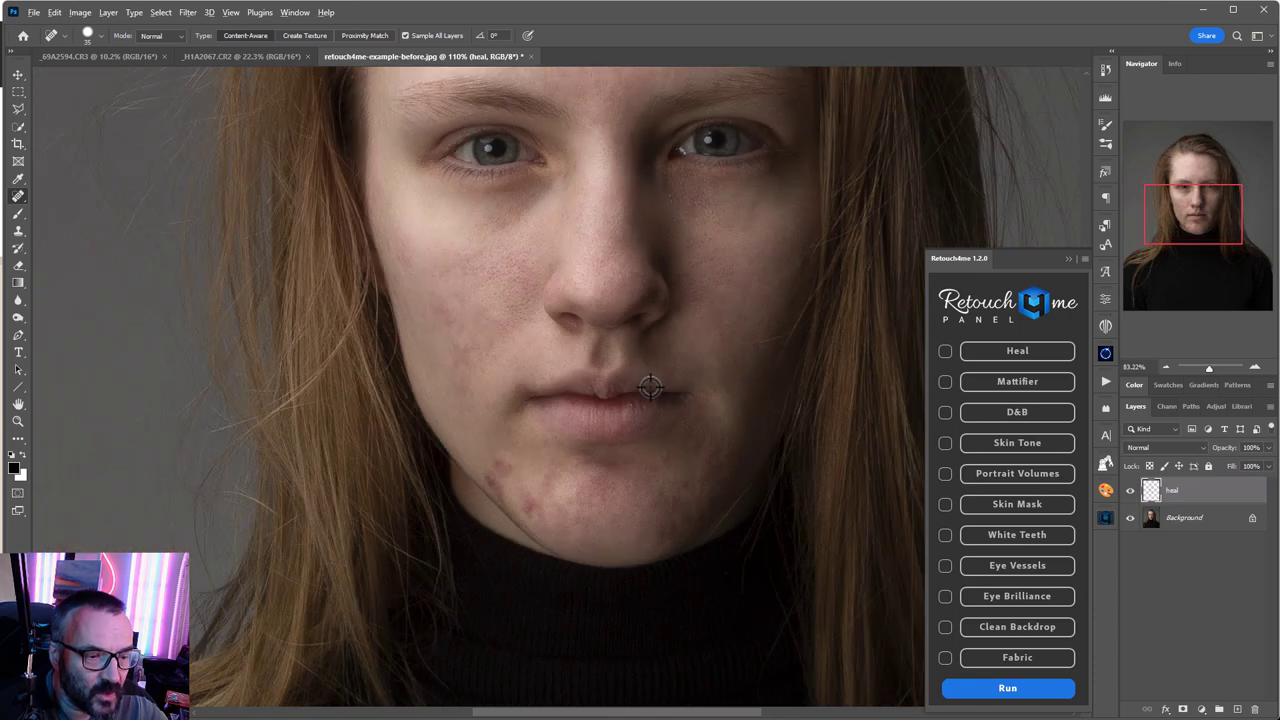
pyautogui.scroll(-2, 651, 400)
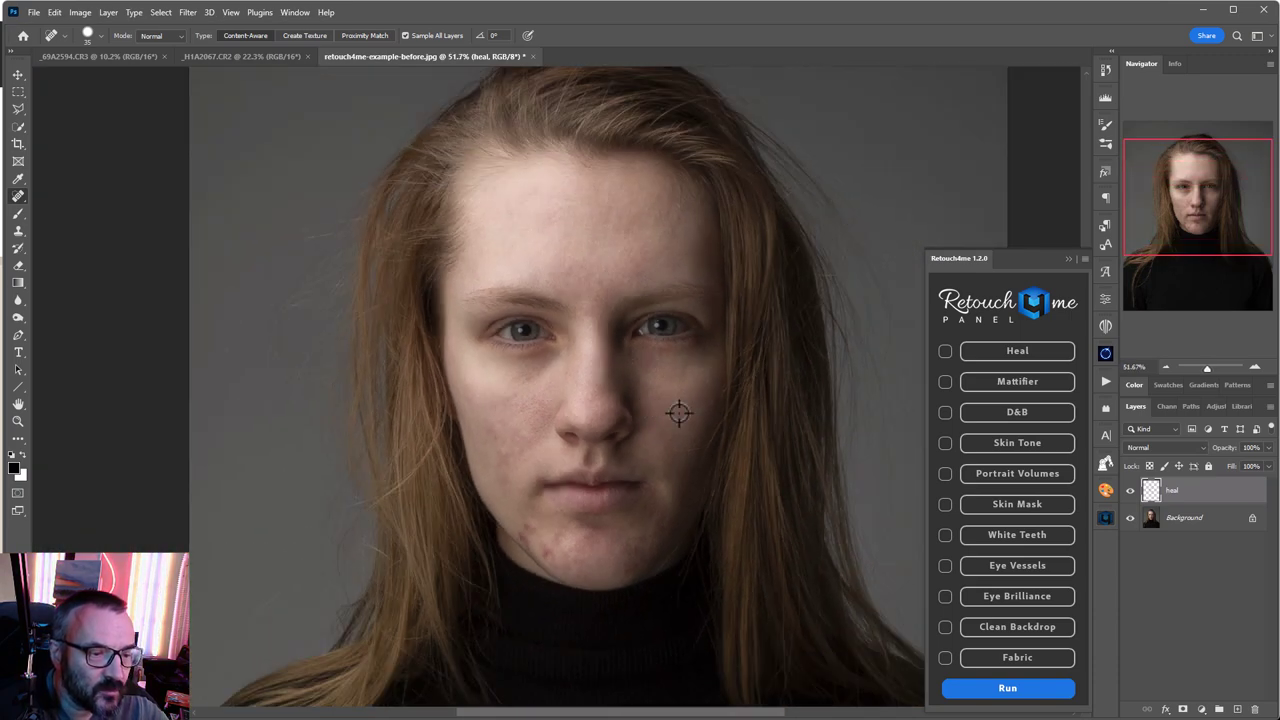
pyautogui.click(1131, 491)
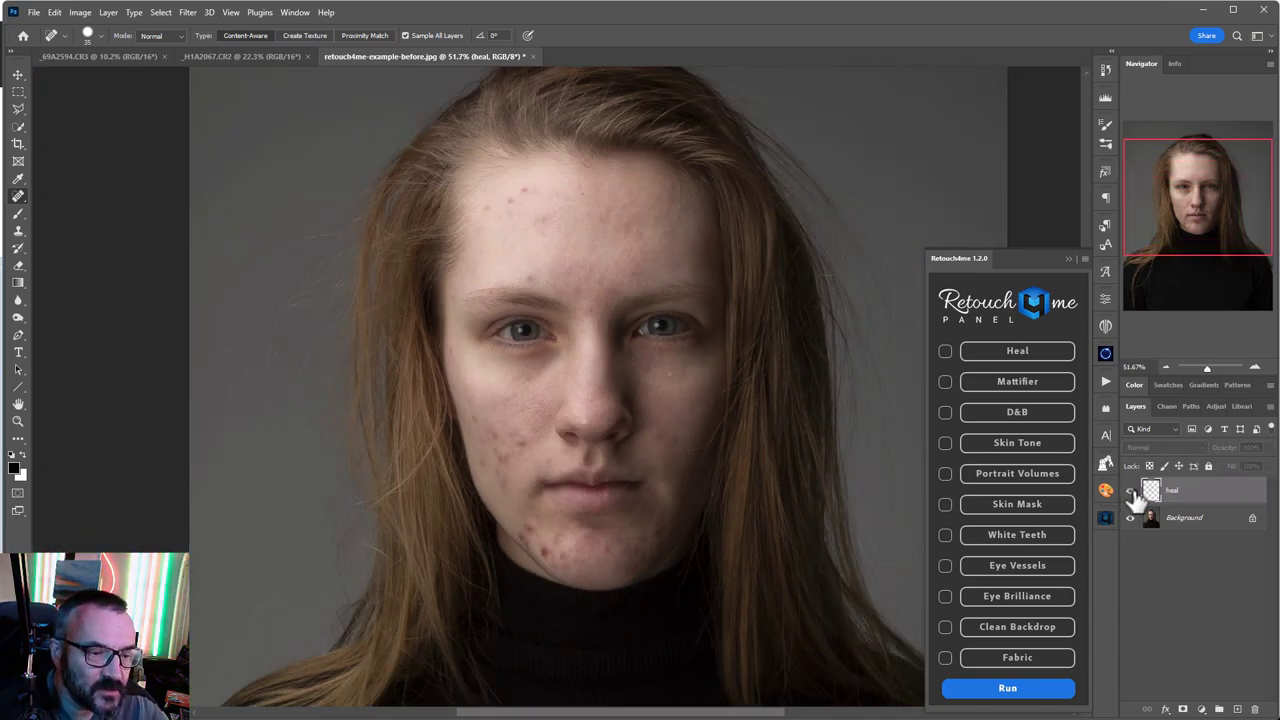
pyautogui.click(1131, 491)
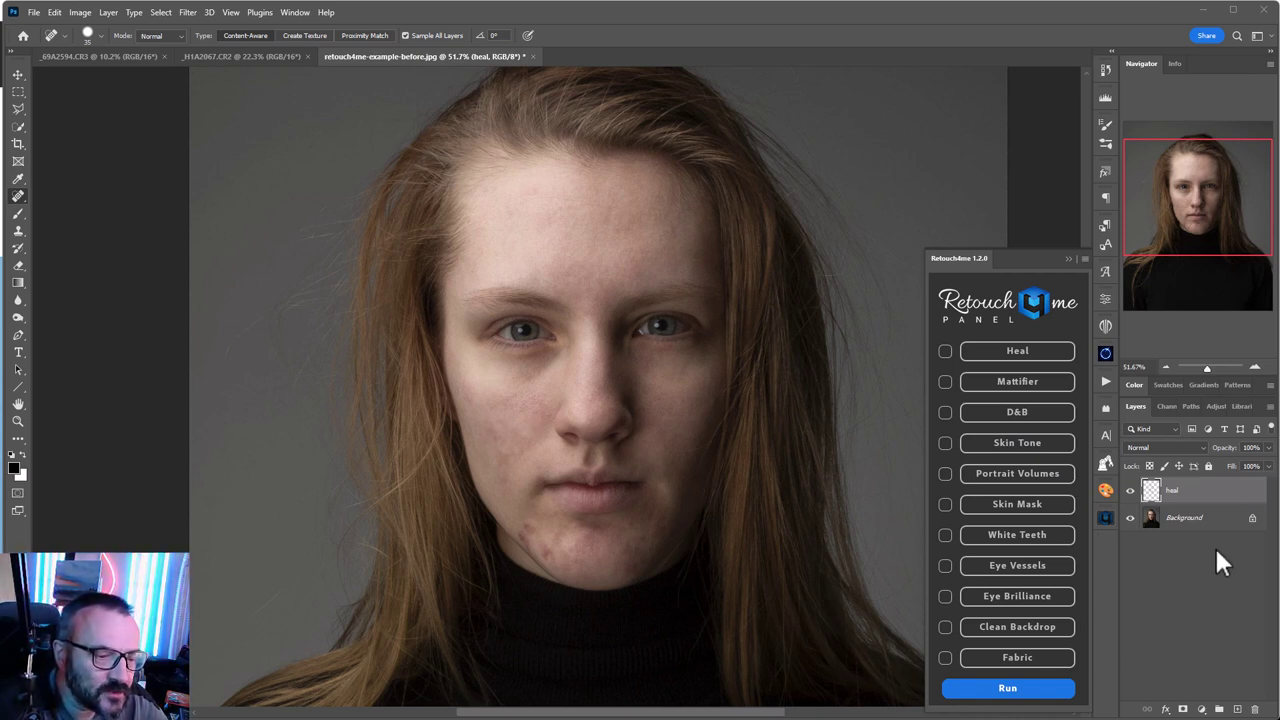
# Run Retouch4me Skin Tone on the portrait and compare the face with its layer hidden and shown.
pyautogui.click(994, 442)
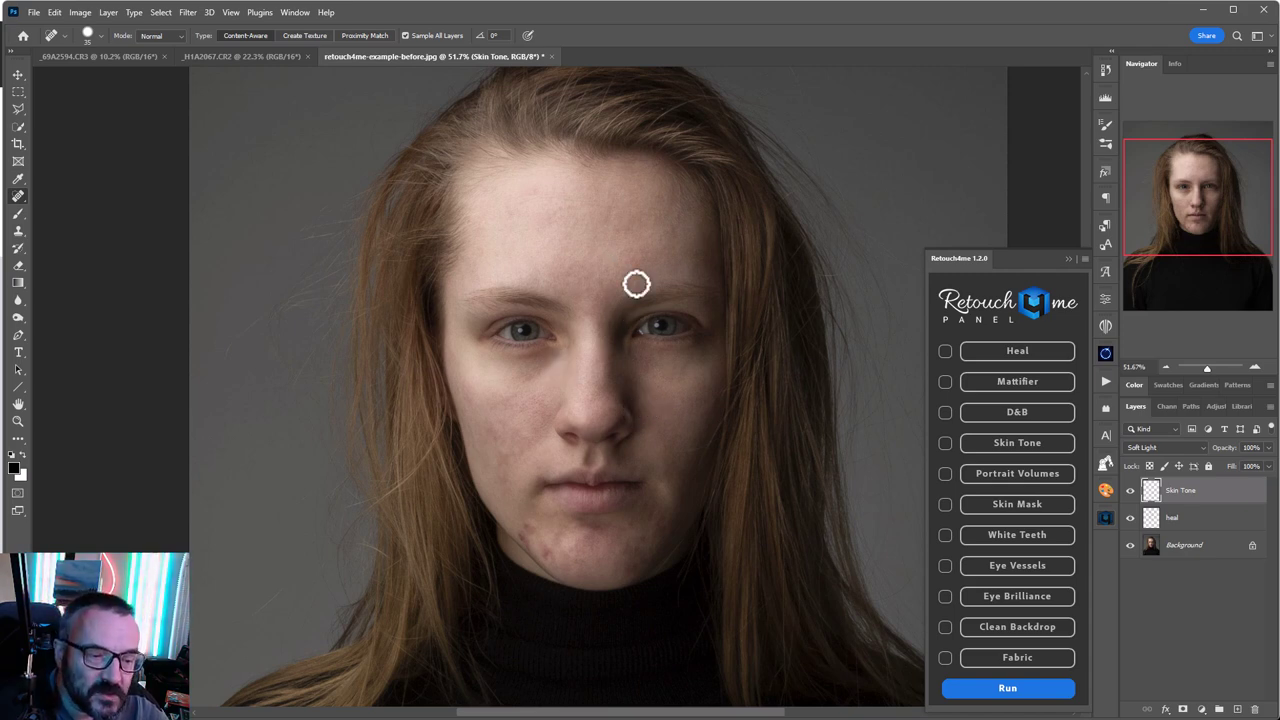
pyautogui.scroll(3, 625, 425)
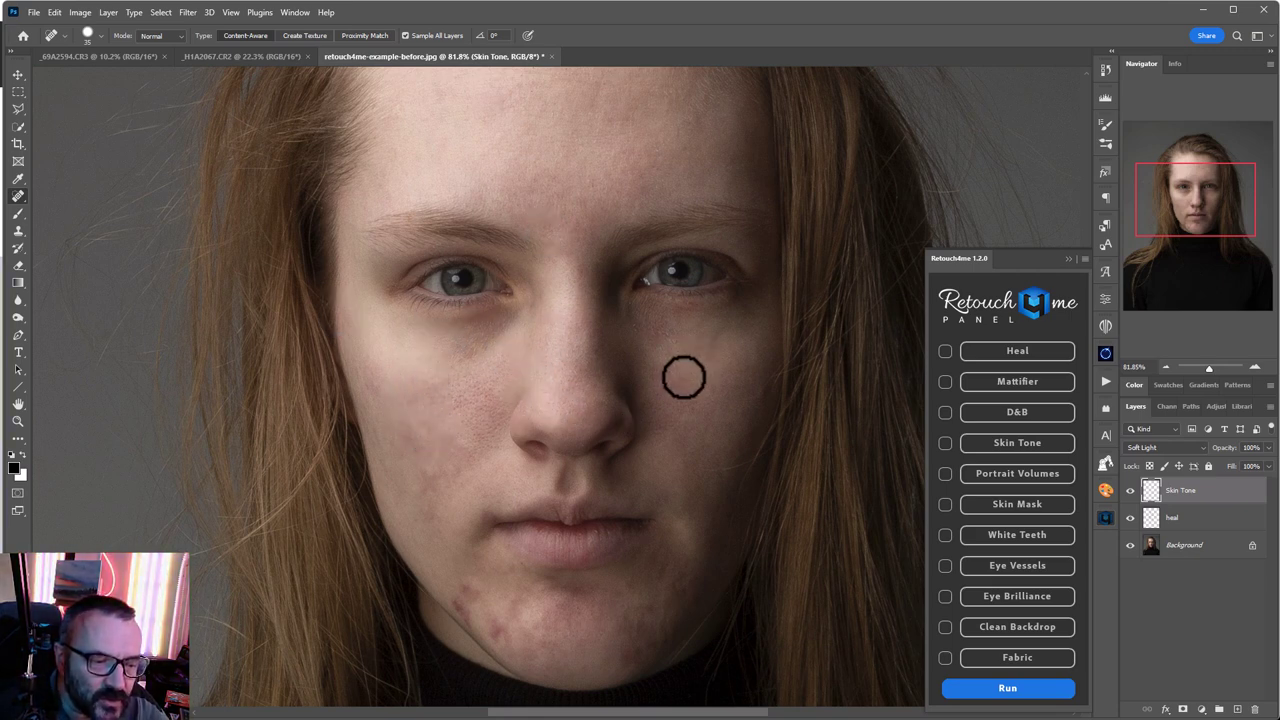
pyautogui.click(1130, 490)
pyautogui.click(1130, 490)
pyautogui.click(1130, 490)
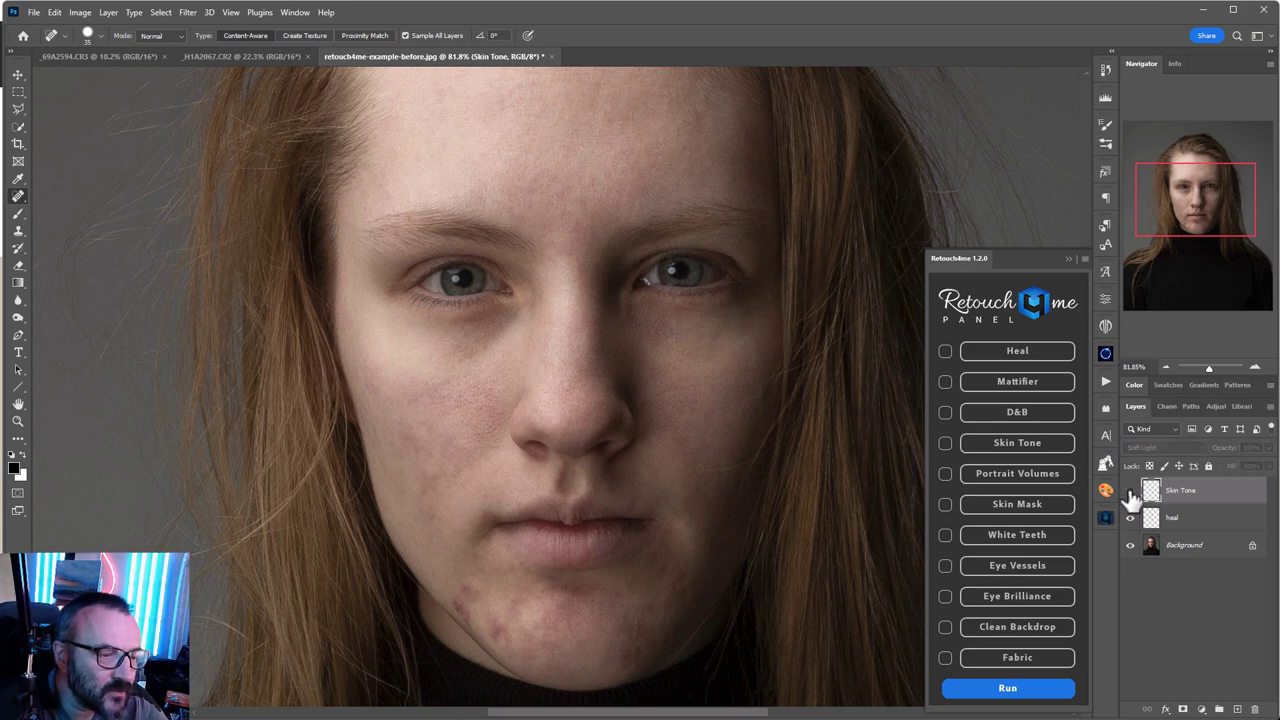
pyautogui.click(1130, 490)
pyautogui.click(1130, 490)
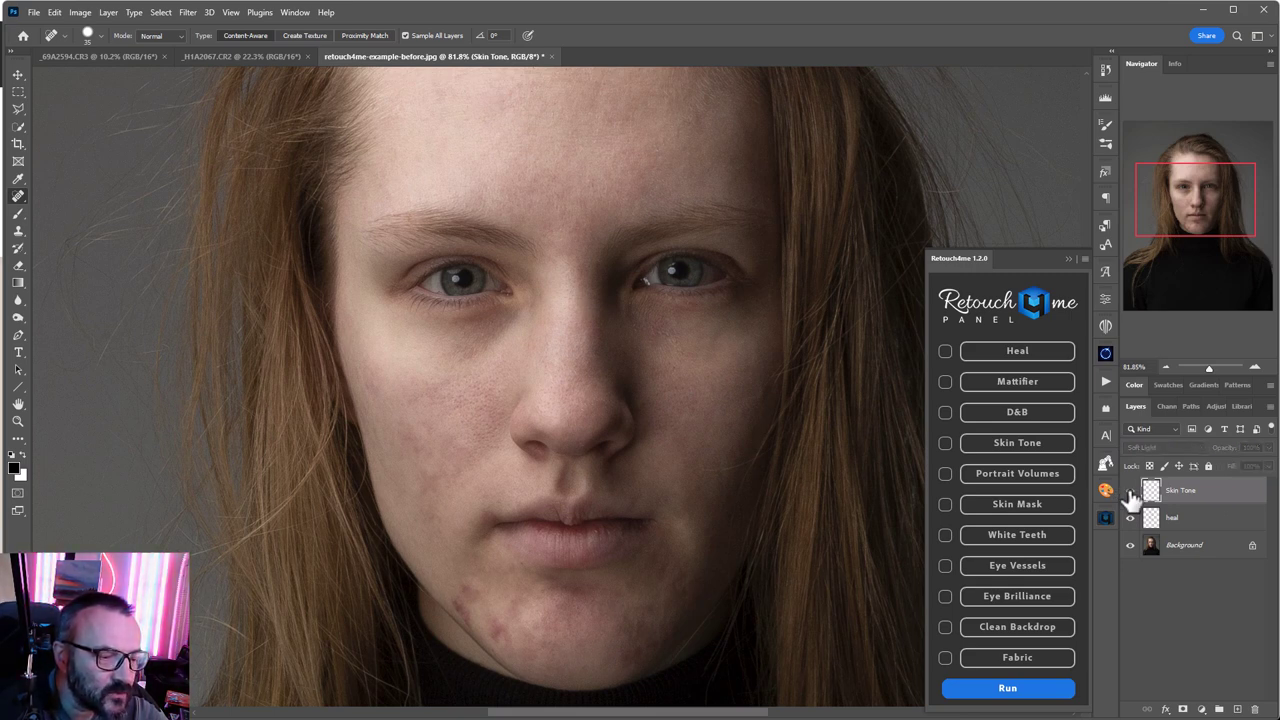
pyautogui.click(1130, 490)
pyautogui.scroll(-4, 560, 457)
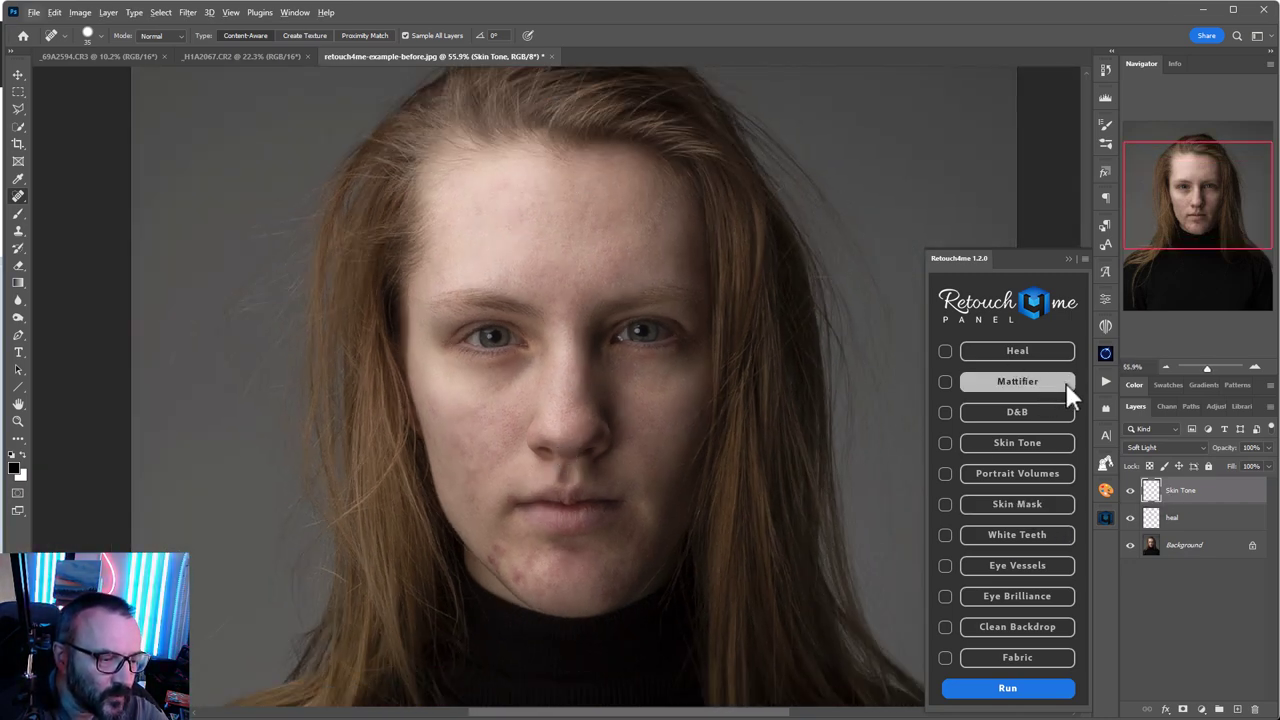
# Run Retouch4me D&B on the portrait and compare the cheeks and under-eye areas with and without its layer.
pyautogui.click(1040, 414)
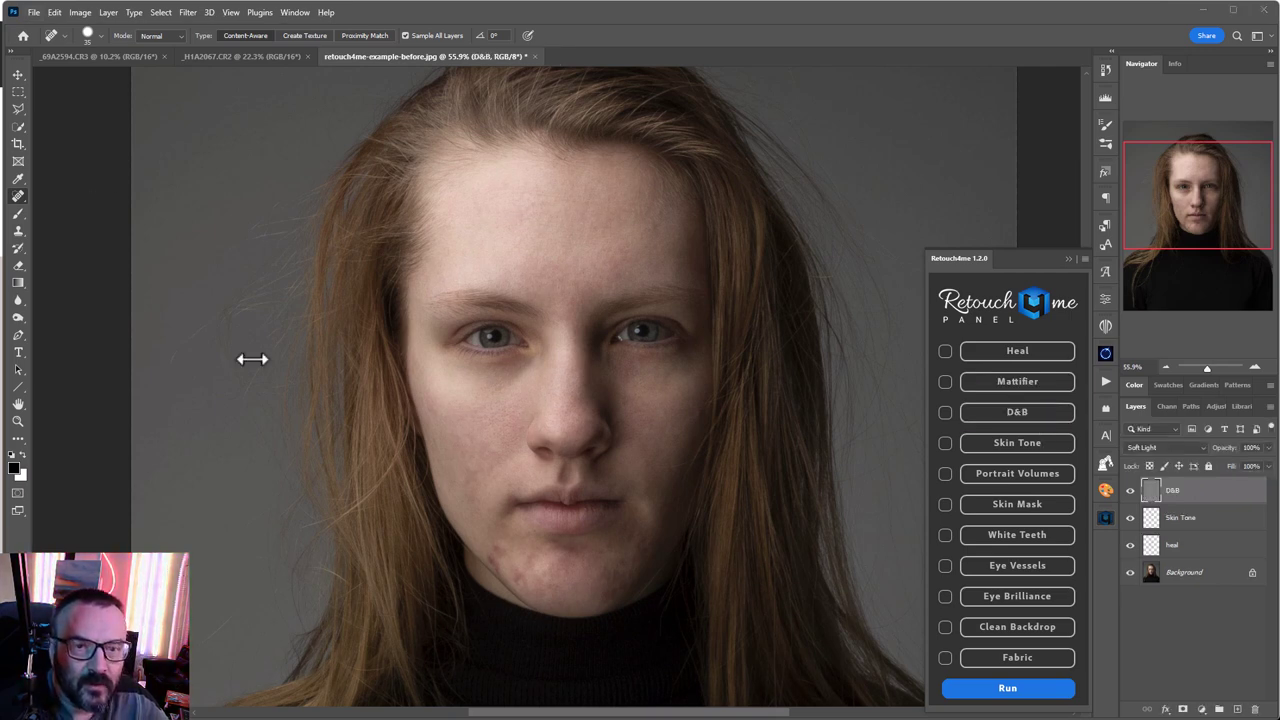
pyautogui.scroll(5, 523, 400)
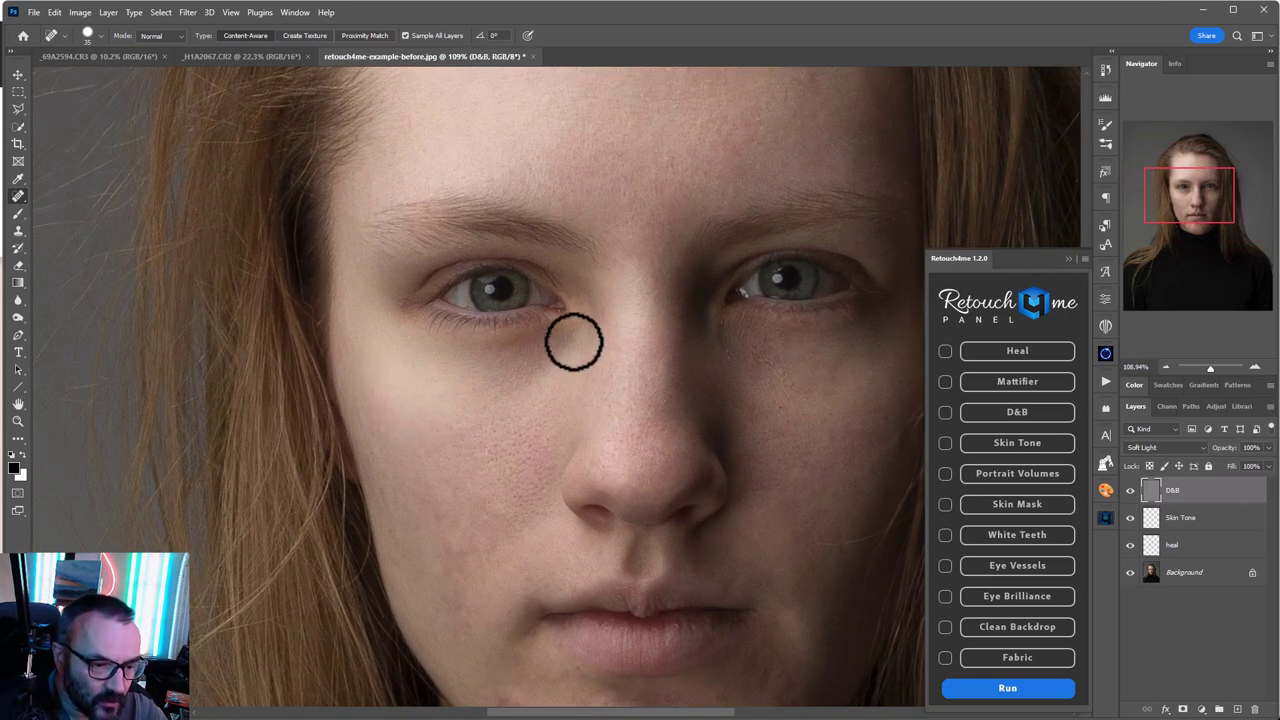
pyautogui.click(1130, 490)
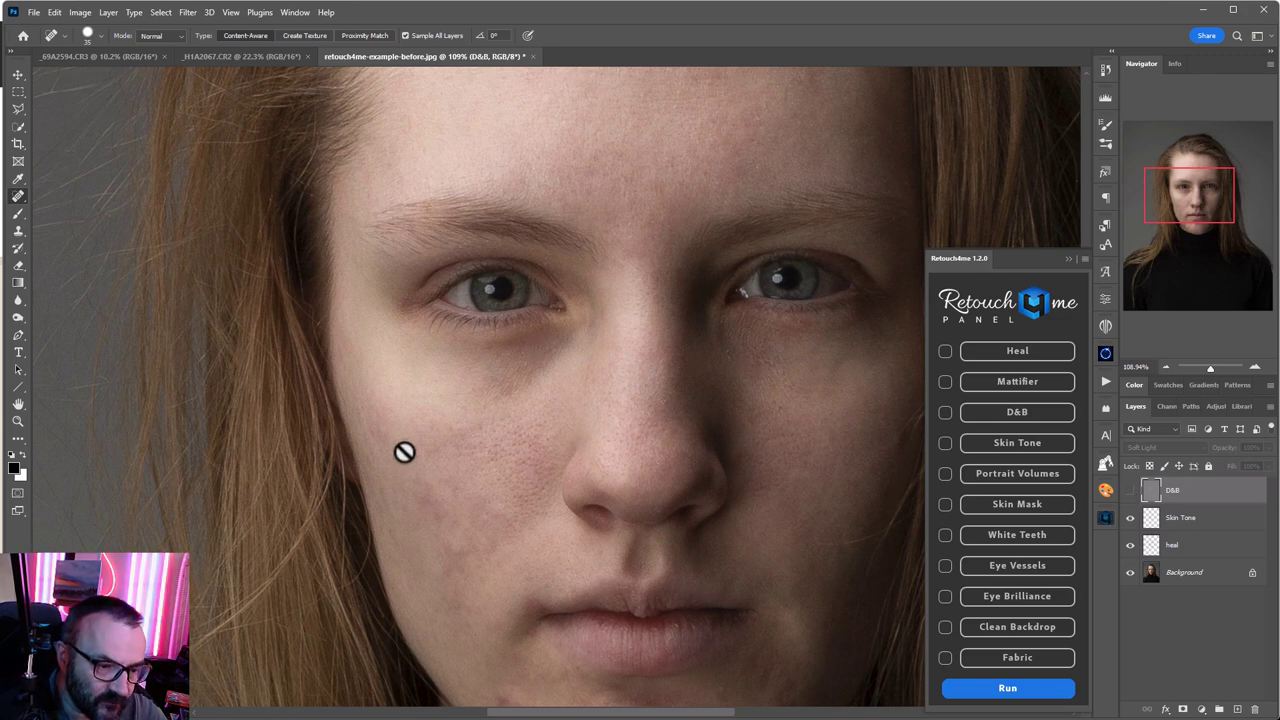
pyautogui.click(1130, 492)
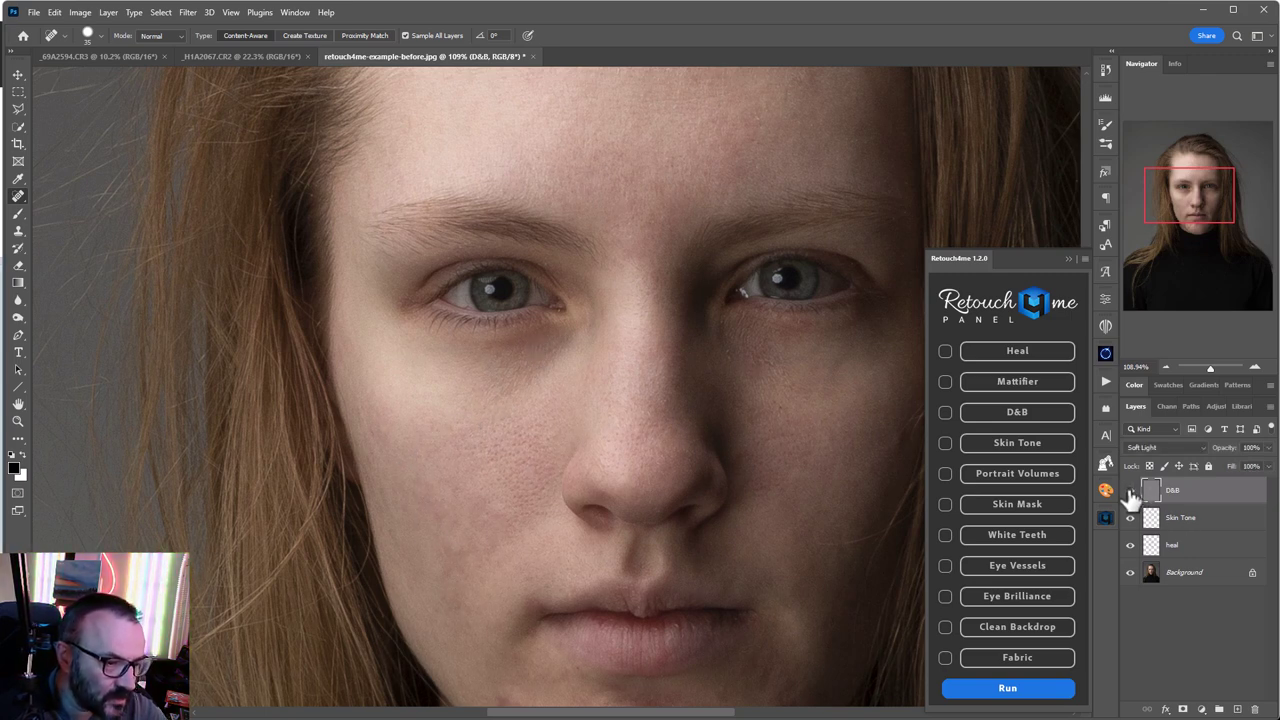
pyautogui.click(1130, 492)
pyautogui.click(1130, 492)
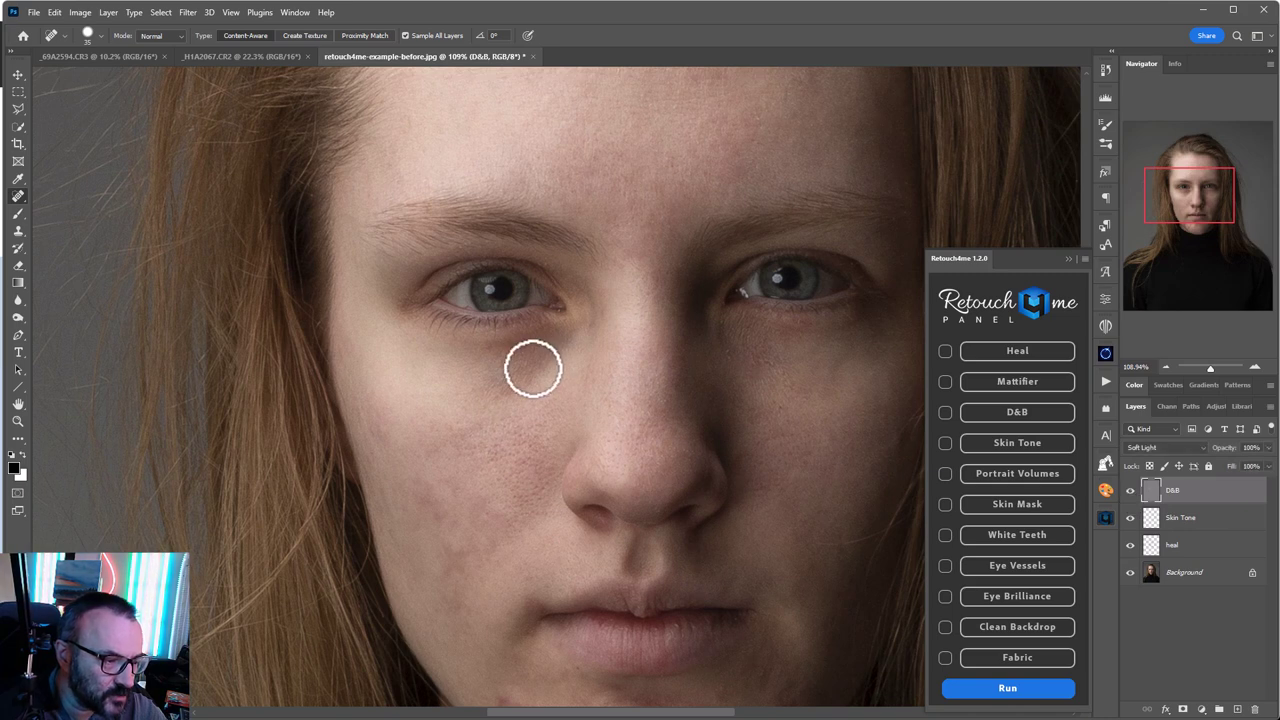
pyautogui.scroll(-3, 537, 366)
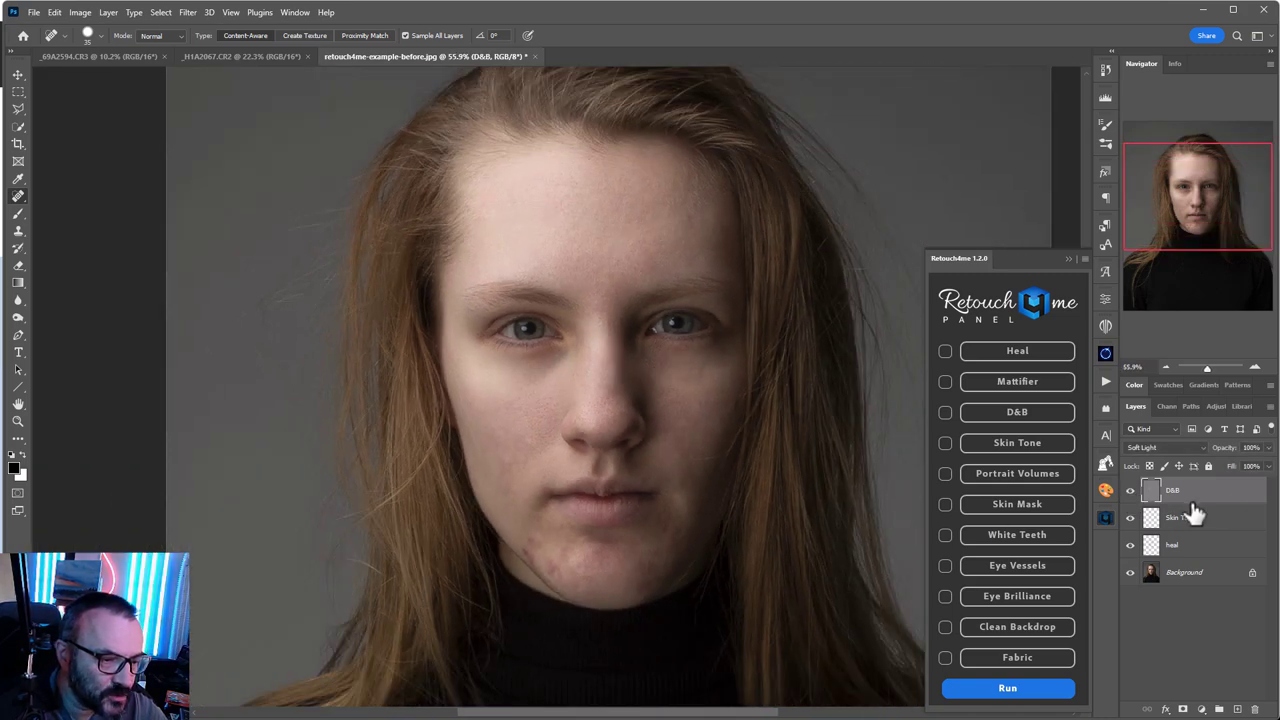
# Compare the full face with the D&B layer hidden and shown, leaving the layer visible.
pyautogui.click(1130, 493)
pyautogui.click(1130, 492)
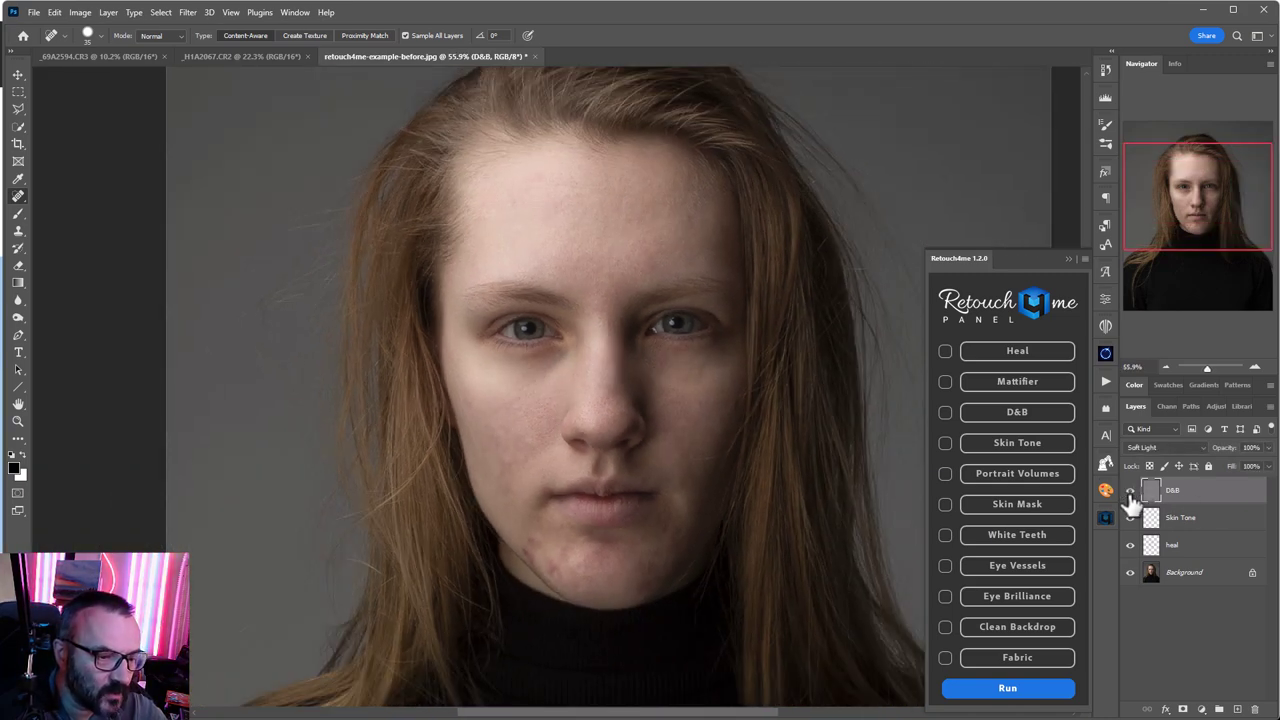
pyautogui.click(1130, 492)
pyautogui.click(1130, 492)
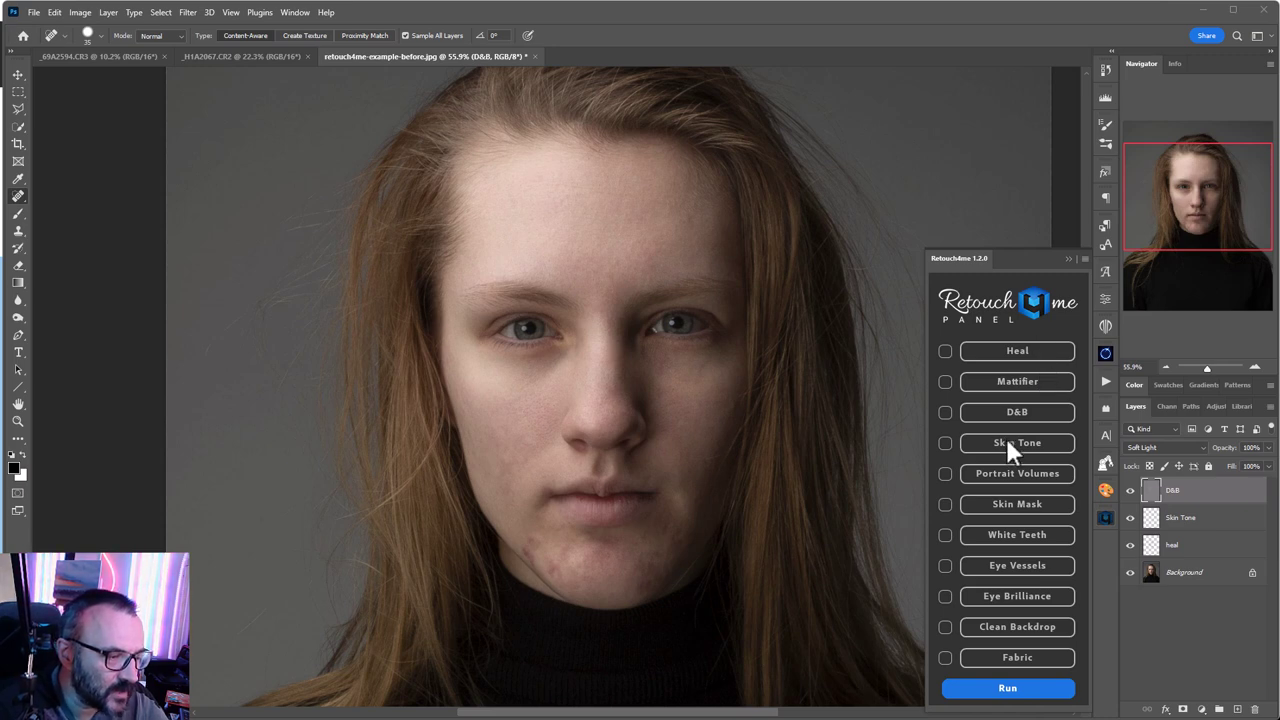
# Run Retouch4me Portrait Volumes on the portrait and compare the face with its layer hidden and shown.
pyautogui.click(1012, 473)
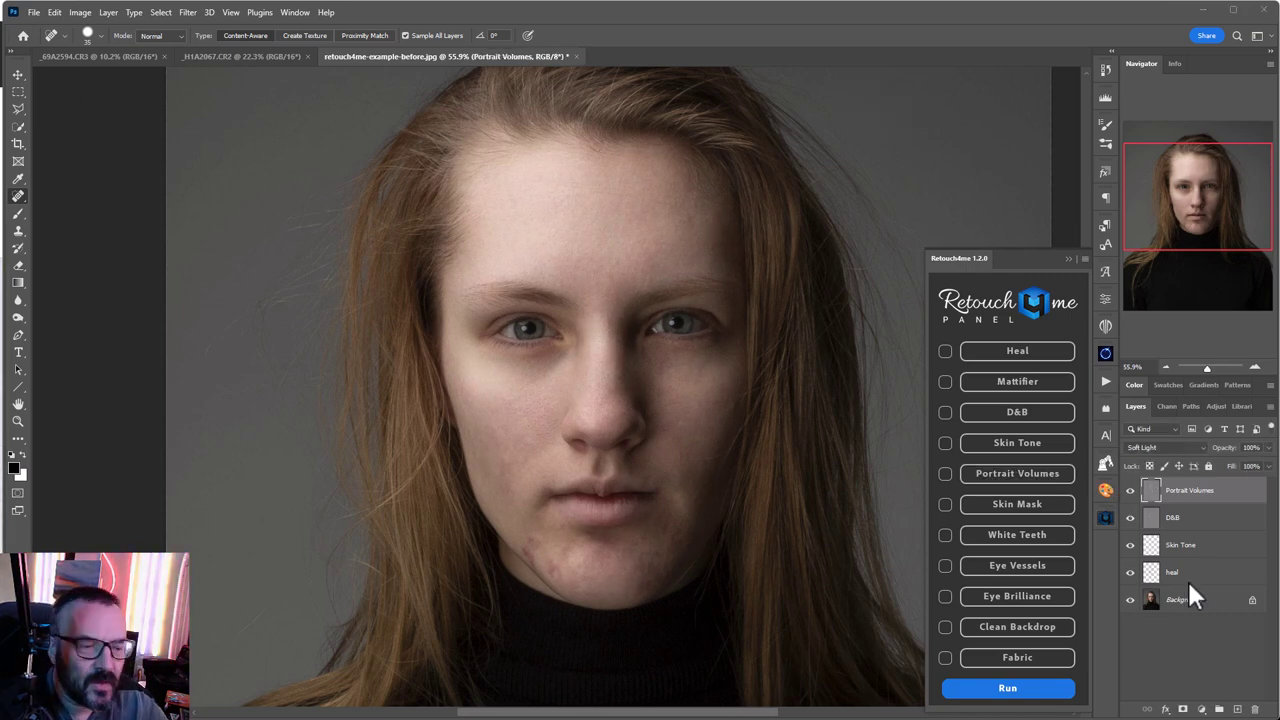
pyautogui.click(1131, 492)
pyautogui.click(1131, 492)
pyautogui.click(1131, 492)
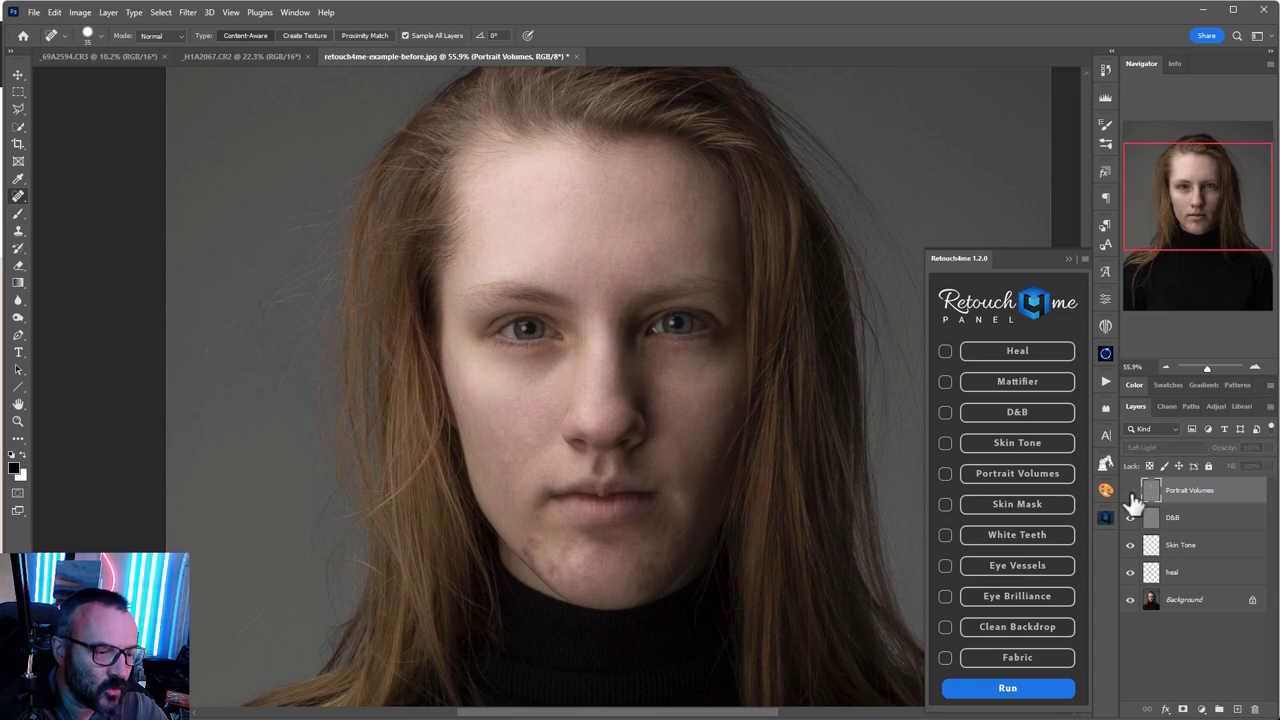
pyautogui.click(1131, 492)
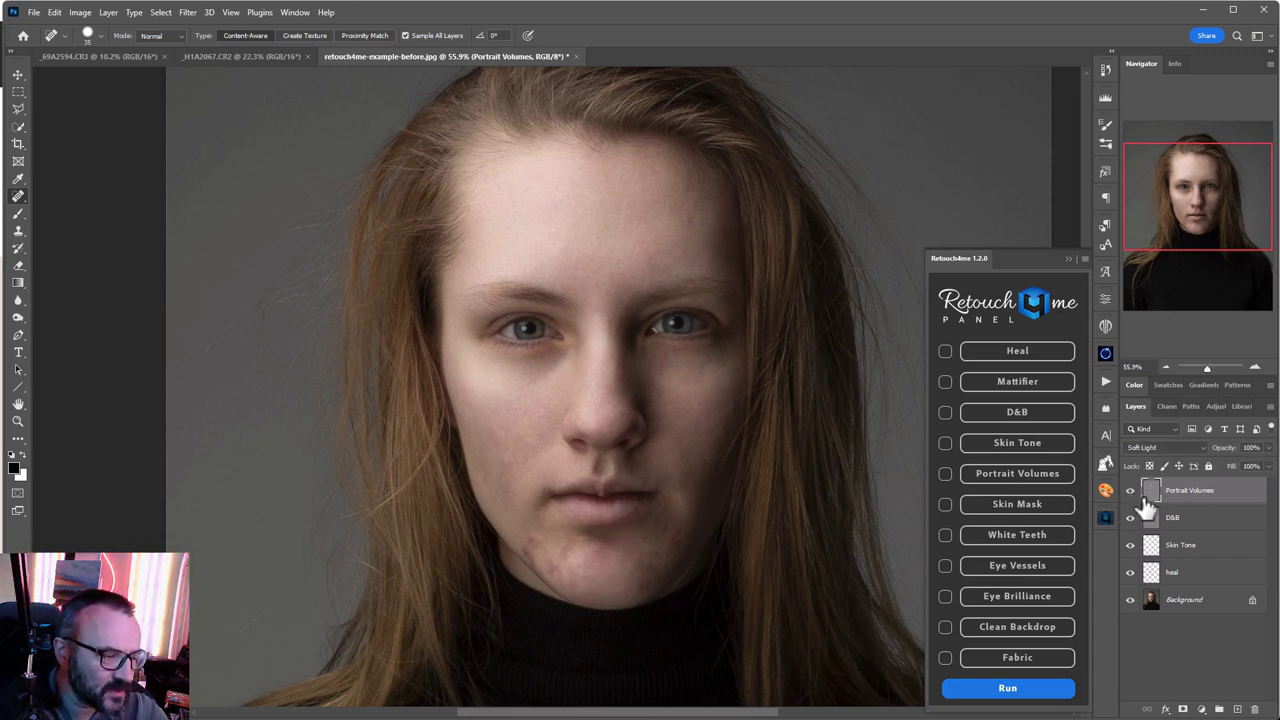
pyautogui.click(1131, 492)
pyautogui.click(1131, 492)
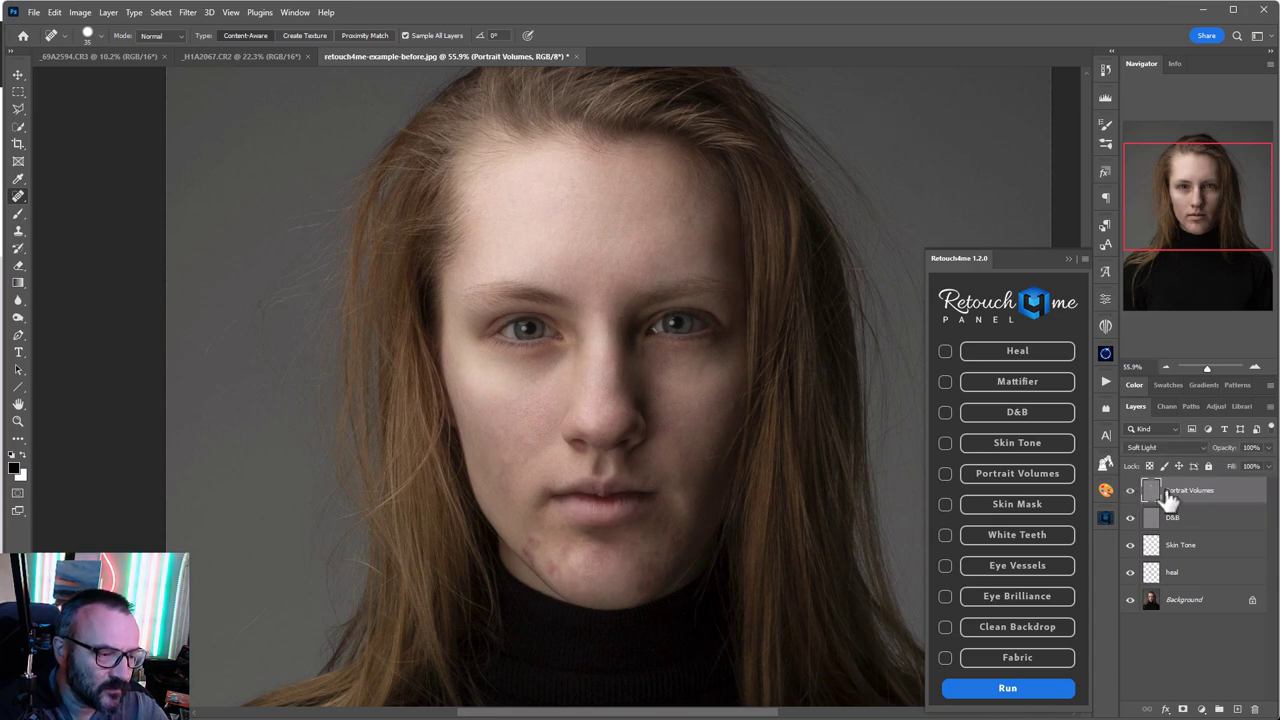
# Inspect the Portrait Volumes shading map by setting the layer's blend mode to Normal, and restore the mode to Soft Light.
pyautogui.click(1187, 450)
pyautogui.click(1150, 456)
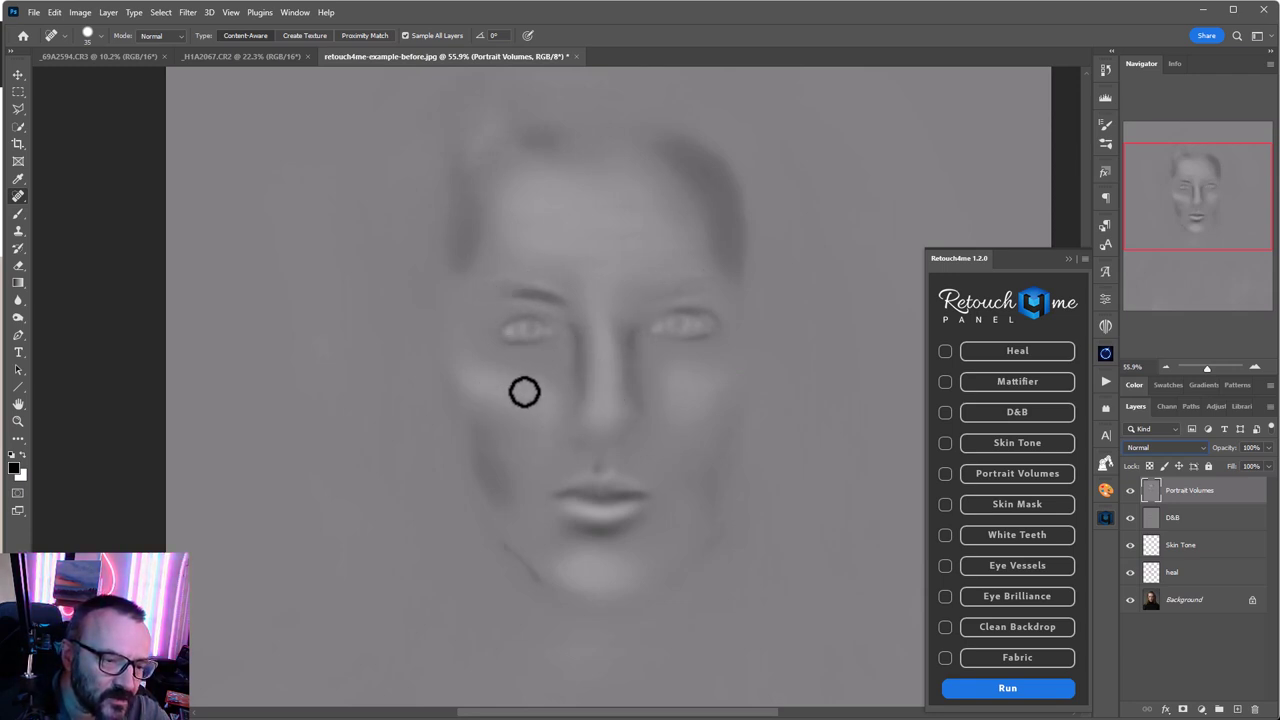
pyautogui.click(1190, 449)
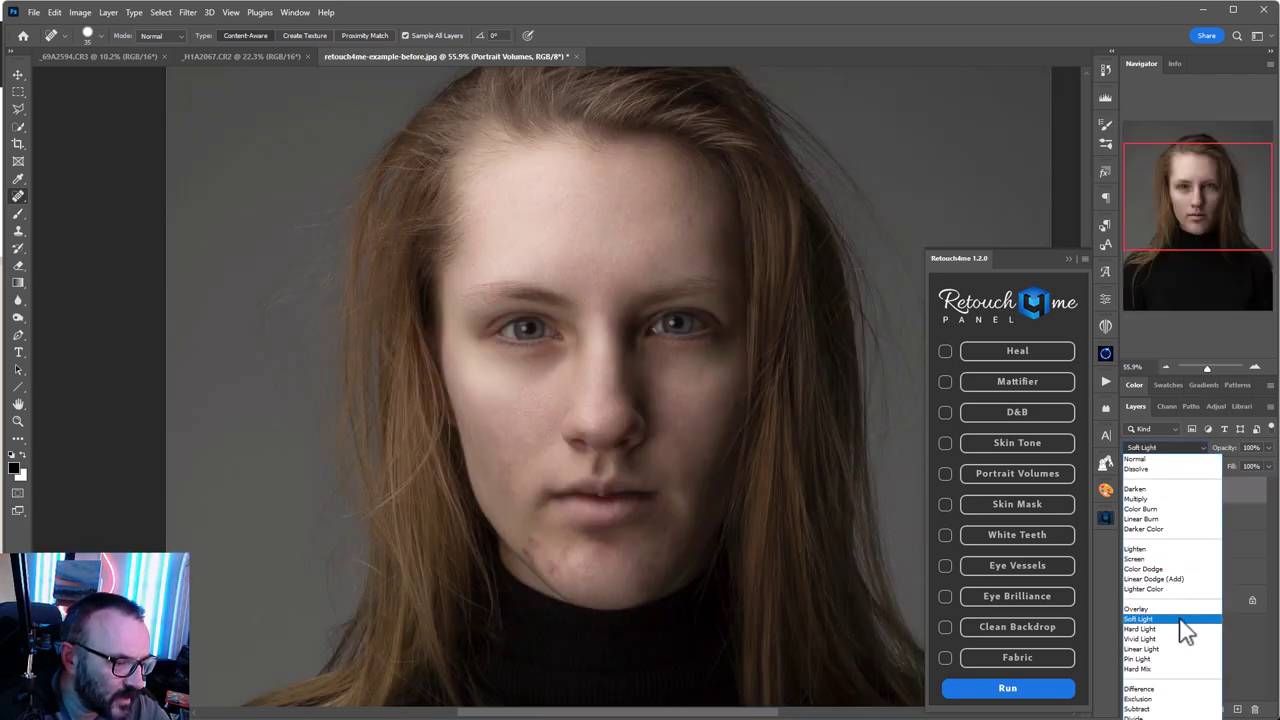
pyautogui.click(1180, 620)
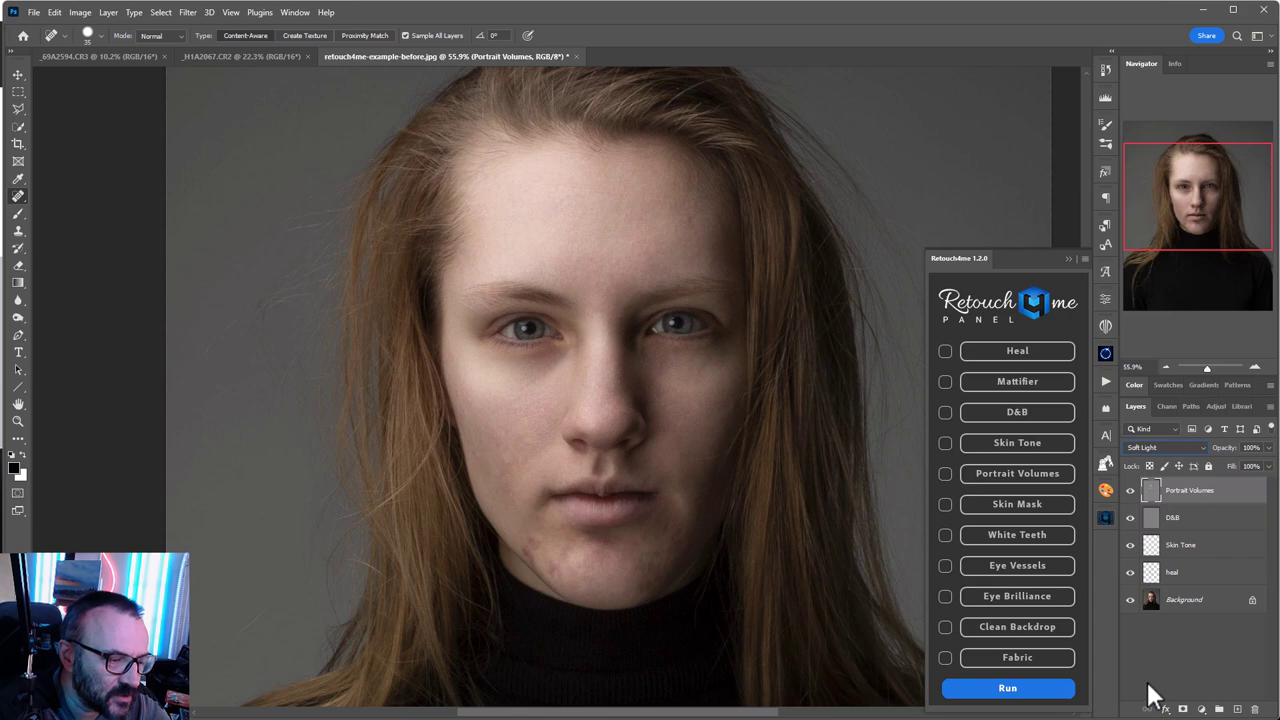
# Run Retouch4me Mattifier on the portrait and compare the skin highlights with its layer hidden and shown, leaving it visible.
pyautogui.click(1014, 383)
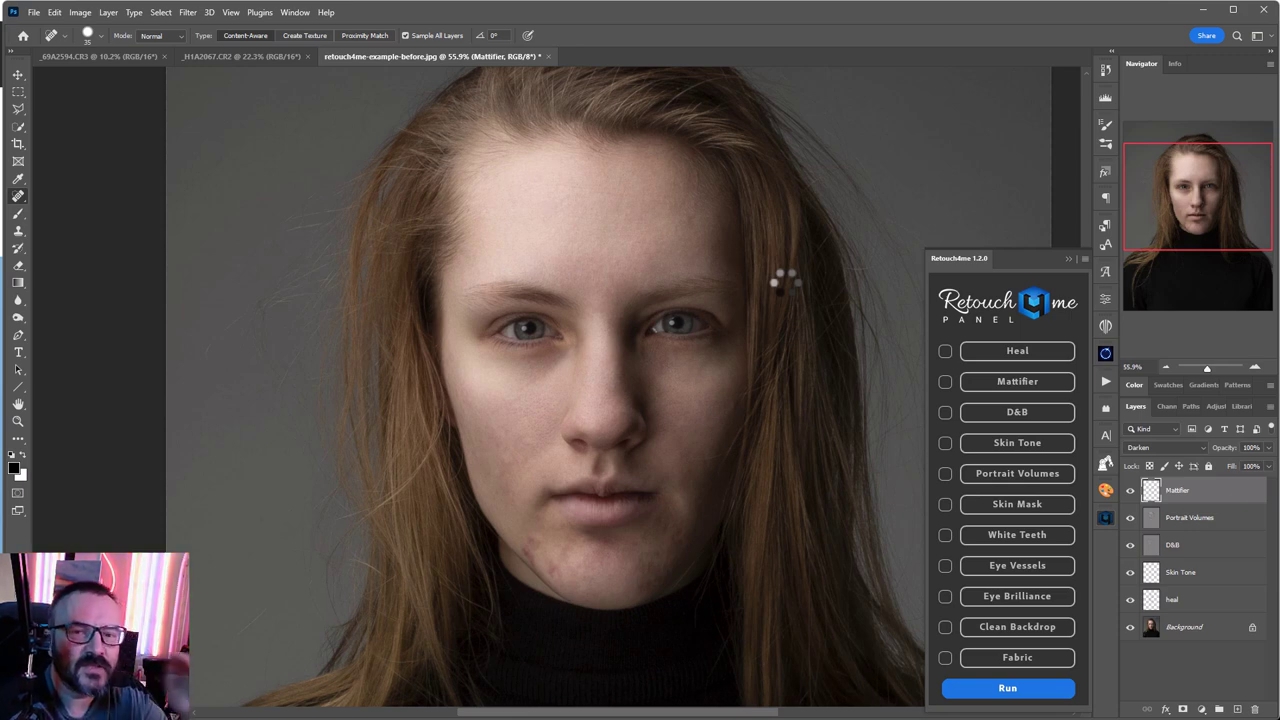
pyautogui.click(1130, 490)
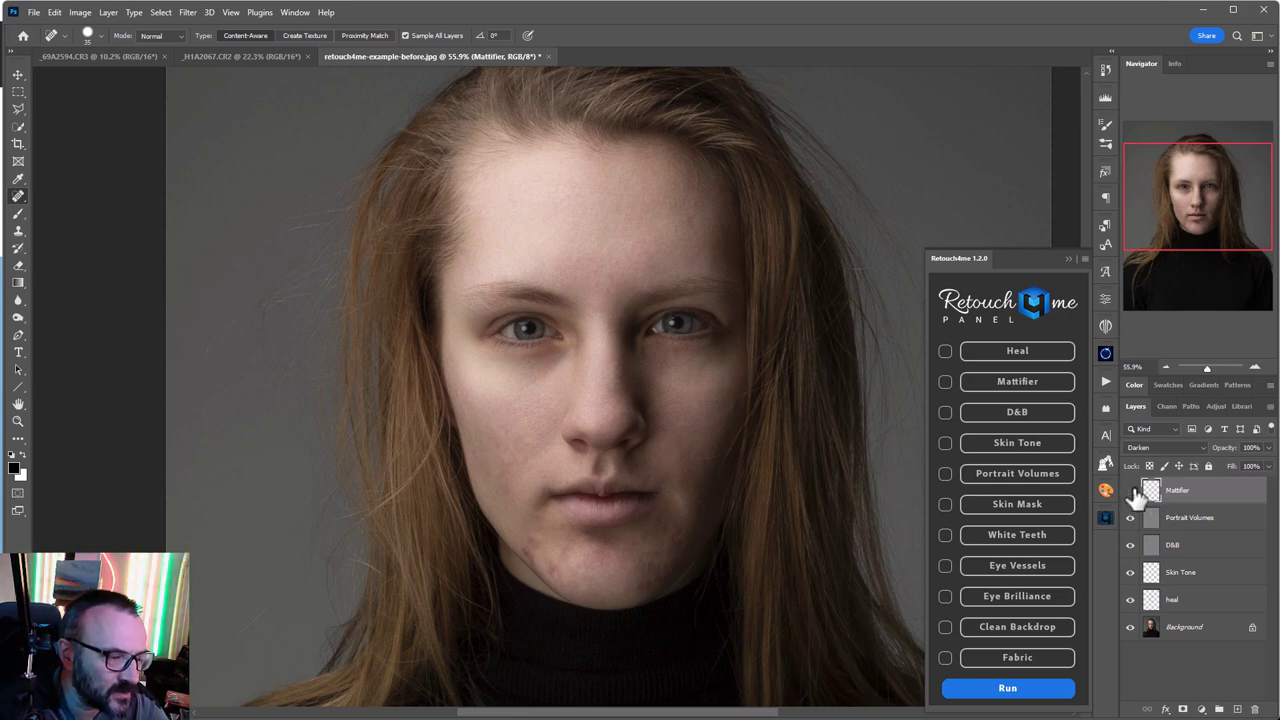
pyautogui.click(1131, 491)
pyautogui.click(1131, 491)
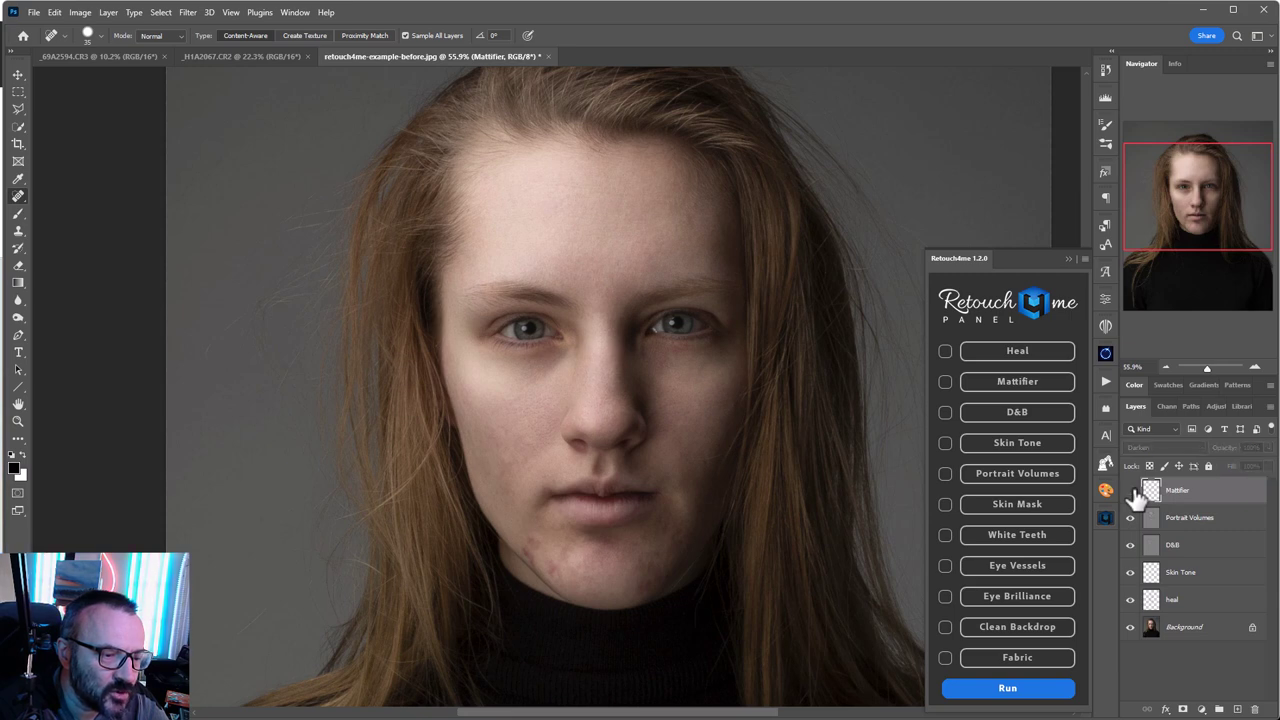
pyautogui.click(1131, 491)
pyautogui.click(1131, 491)
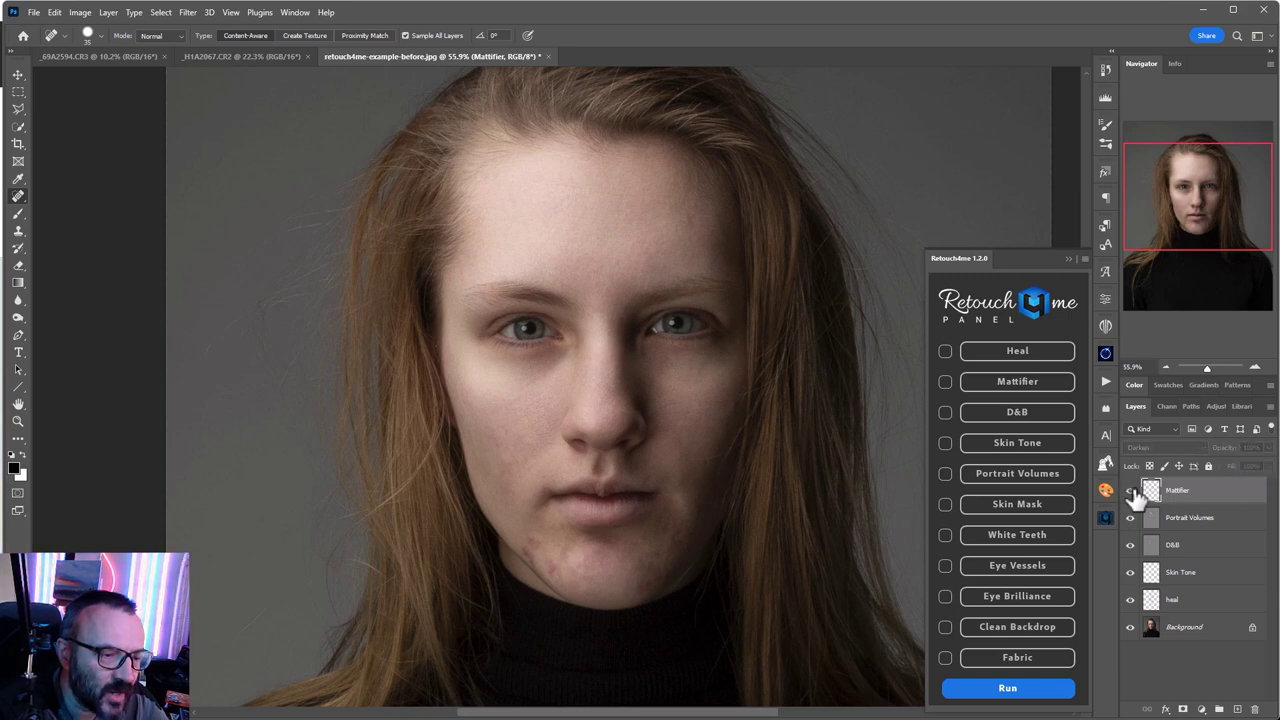
pyautogui.click(1131, 491)
pyautogui.click(1131, 491)
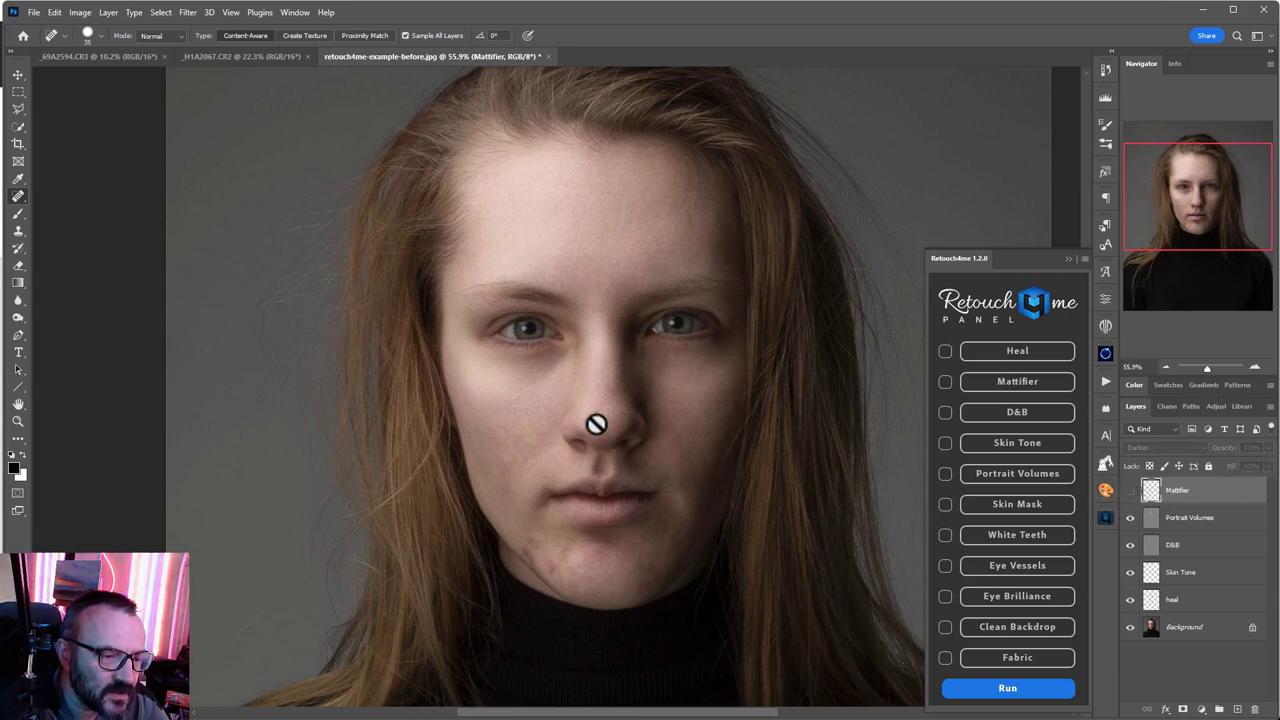
pyautogui.click(1132, 492)
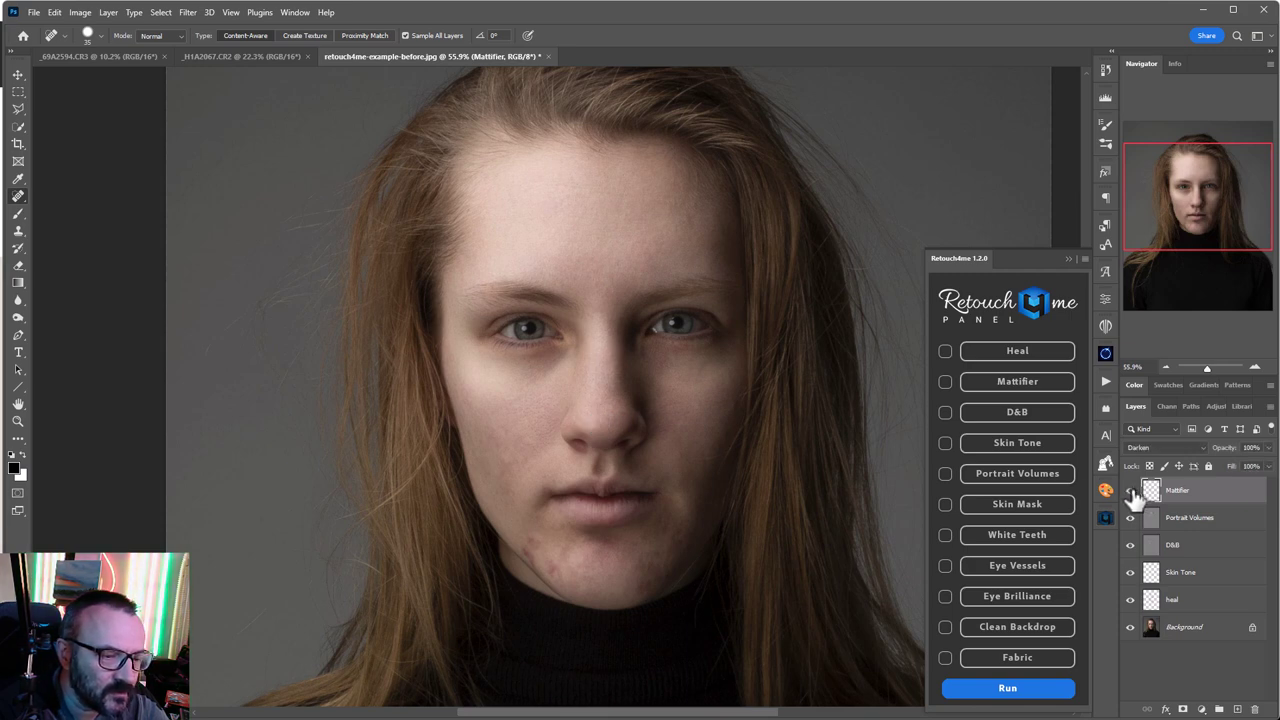
pyautogui.click(1132, 492)
pyautogui.click(1132, 492)
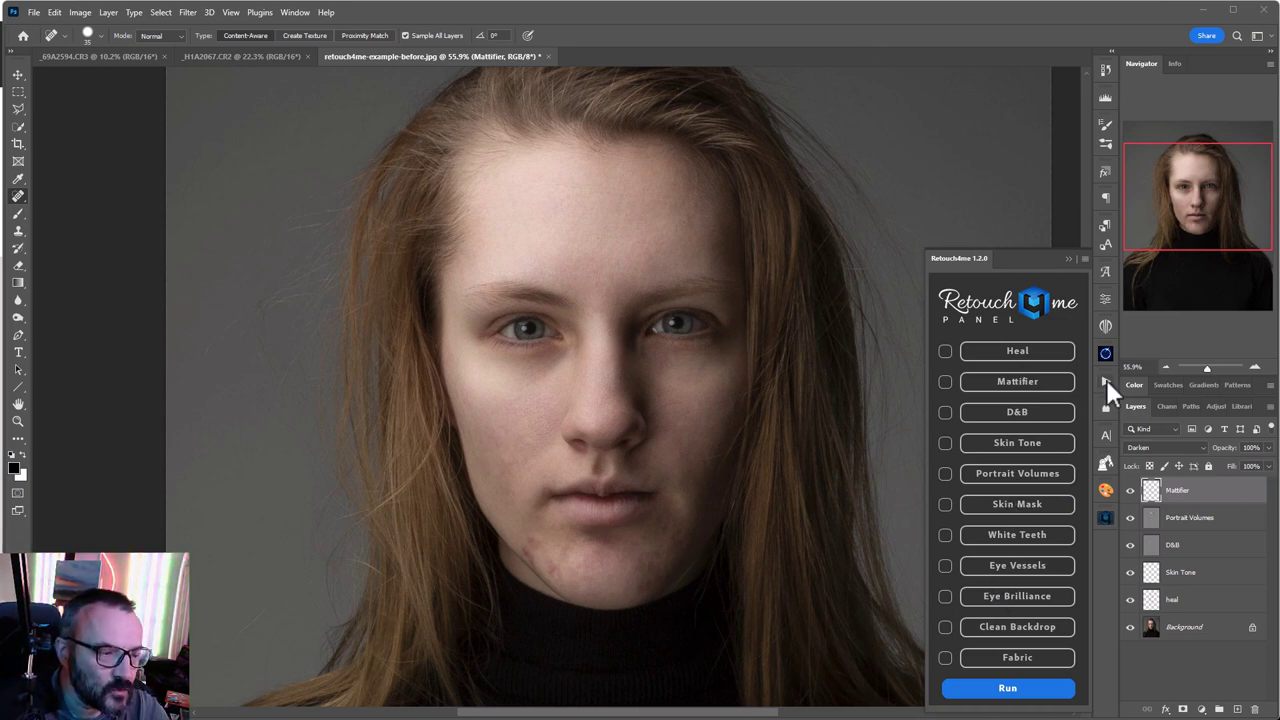
# Close the Retouch4me panel and group all retouching layers from Mattifier down to heal as "ai retouching".
pyautogui.click(1105, 517)
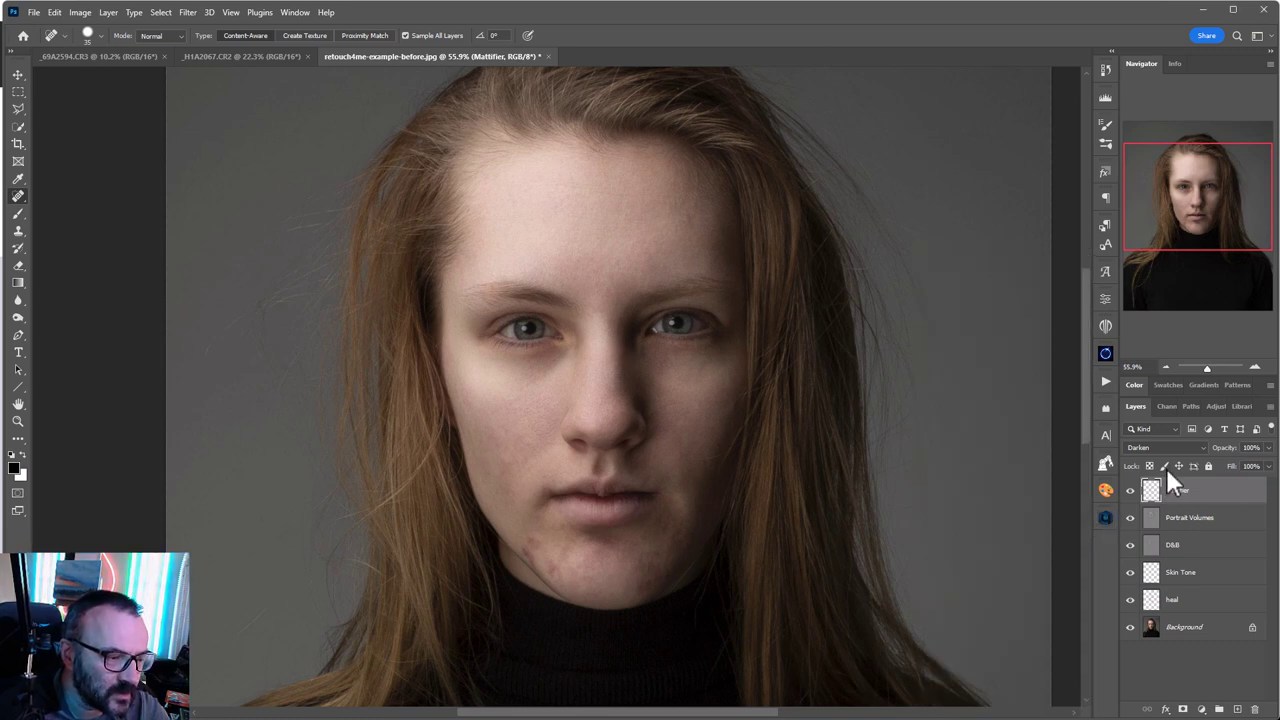
pyautogui.keyDown('shift'); pyautogui.click(1198, 612); pyautogui.keyUp('shift')
pyautogui.hotkey('ctrl', 'g')
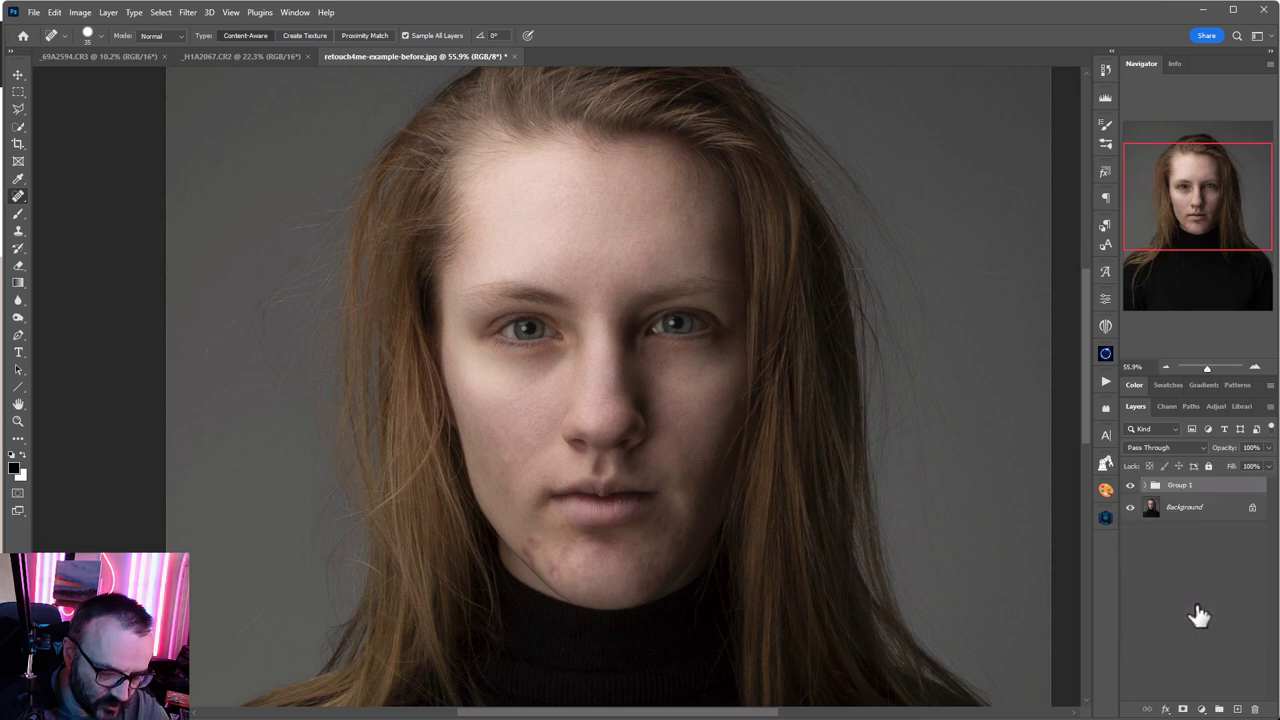
pyautogui.doubleClick(1175, 487)
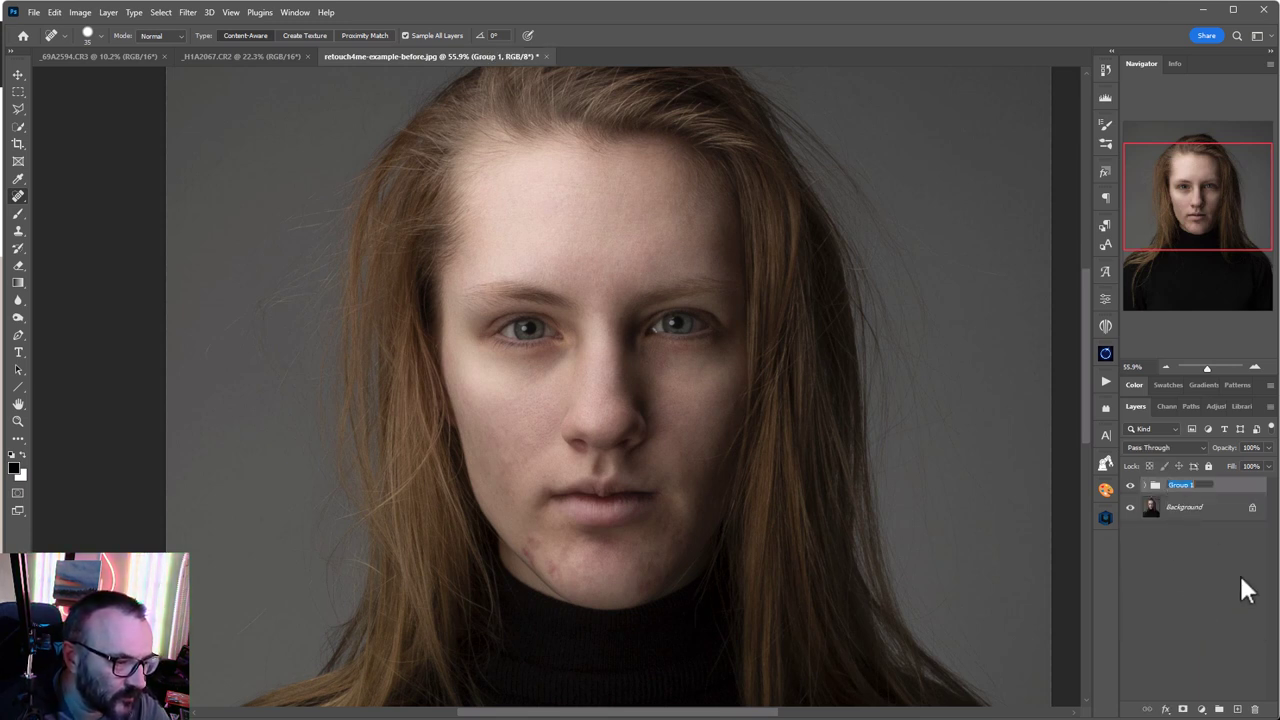
pyautogui.write('reto')
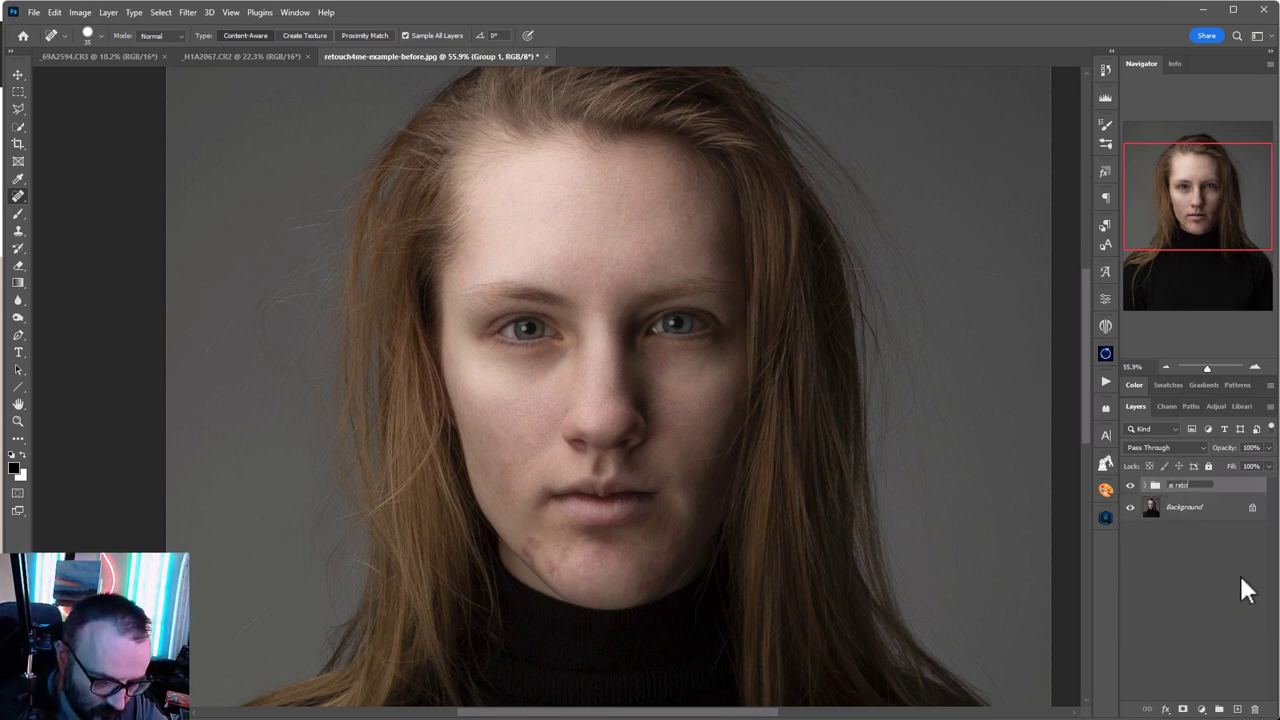
pyautogui.write('uching')
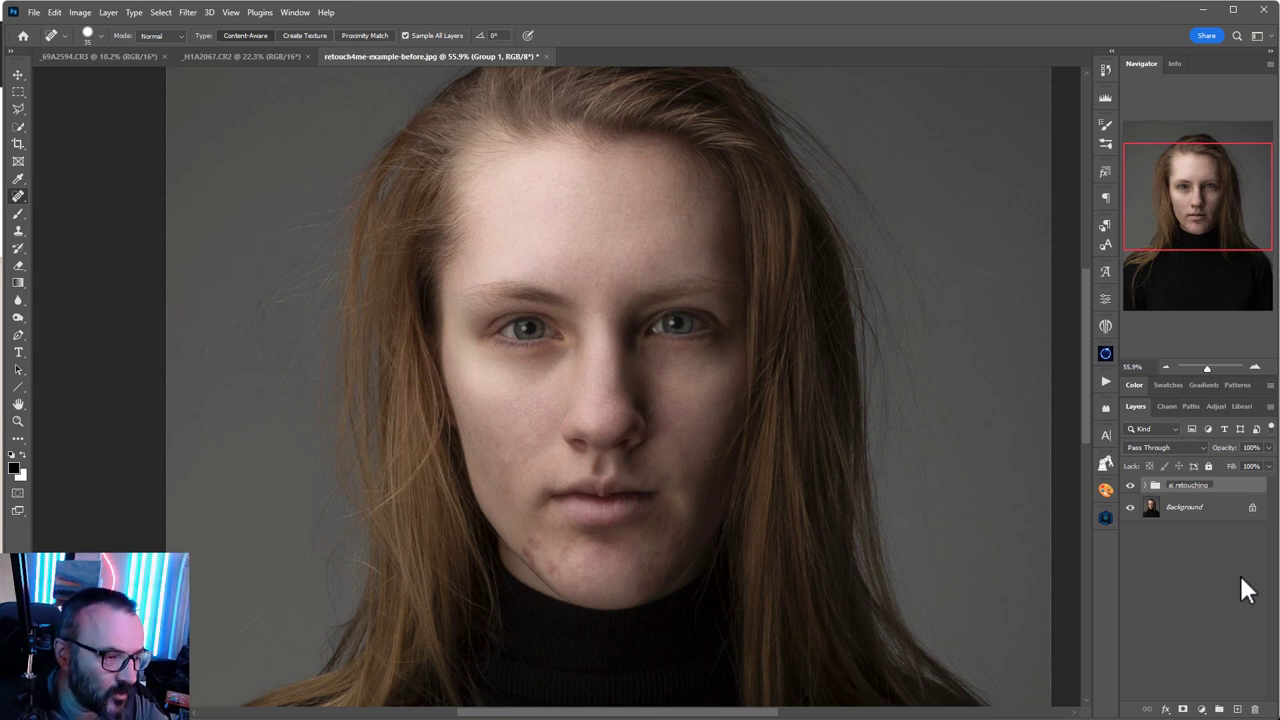
pyautogui.click(1236, 490)
# Compare the original portrait with the combined retouch by hiding and showing the ai retouching group, leaving it visible.
pyautogui.scroll(-2, 617, 293)
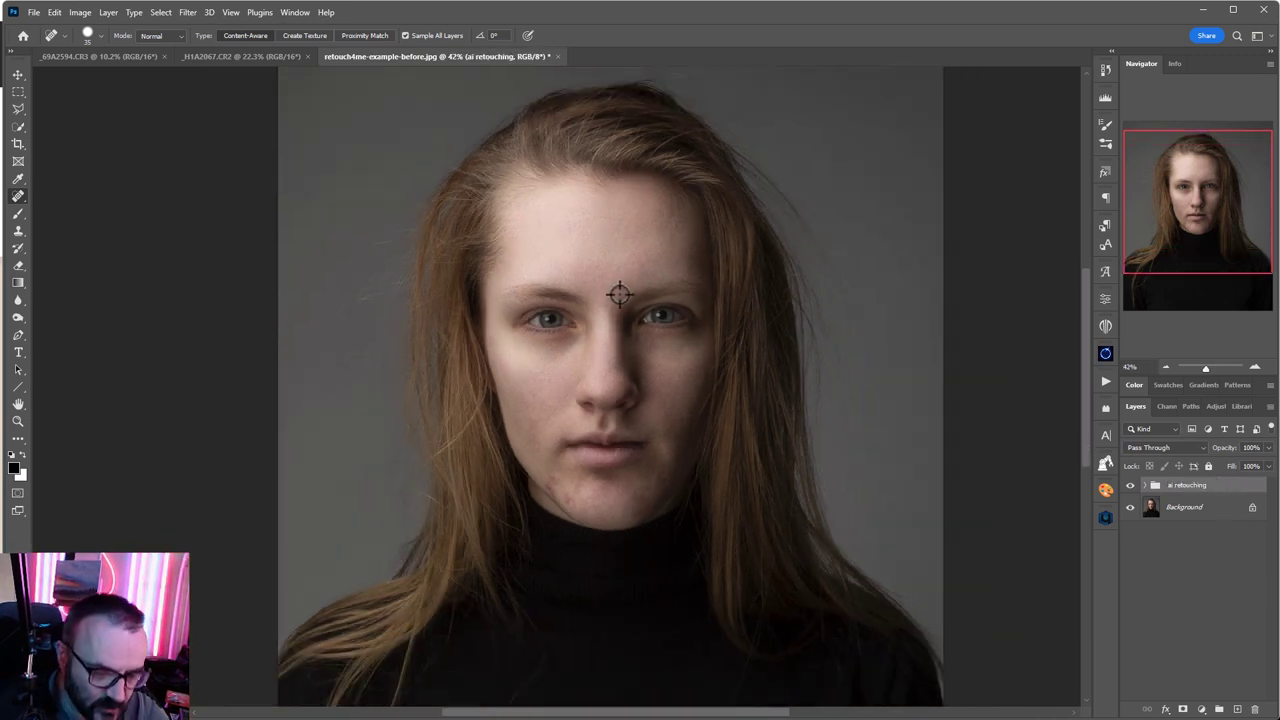
pyautogui.scroll(2, 660, 257)
pyautogui.moveTo(666, 286); pyautogui.dragTo(665, 315)
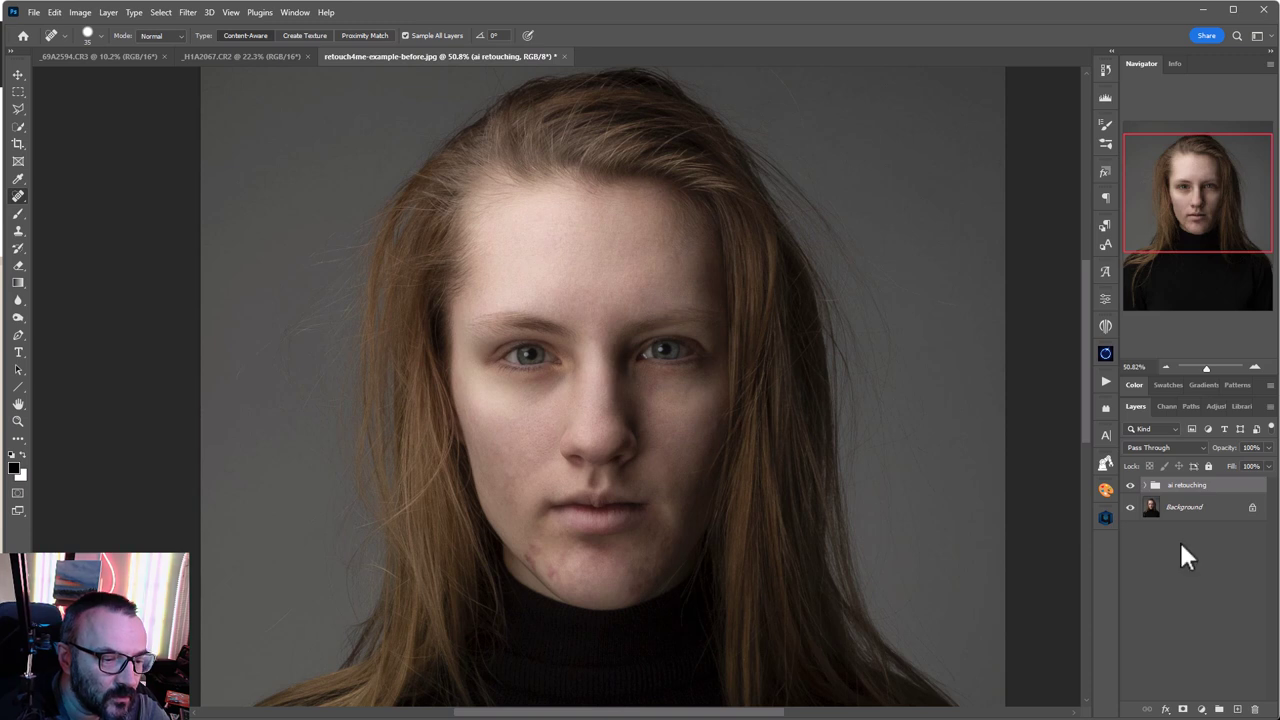
pyautogui.click(1130, 486)
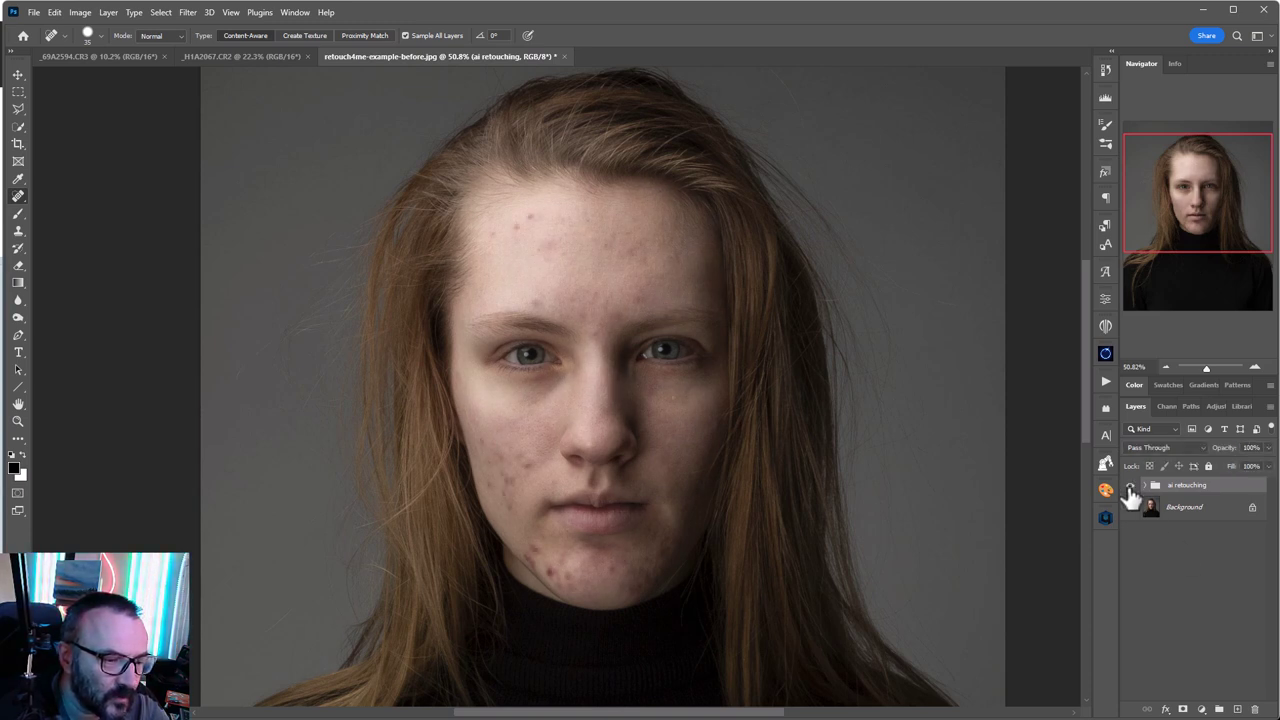
pyautogui.click(1130, 486)
pyautogui.click(1130, 486)
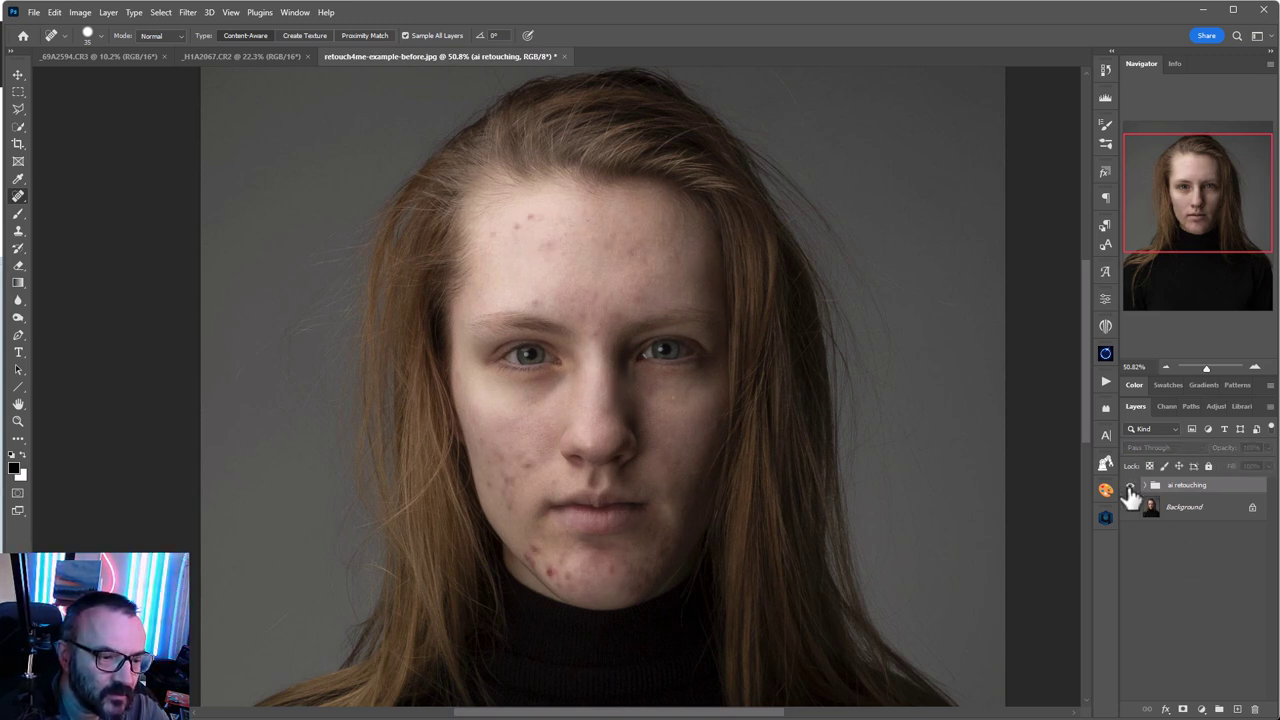
pyautogui.click(1130, 486)
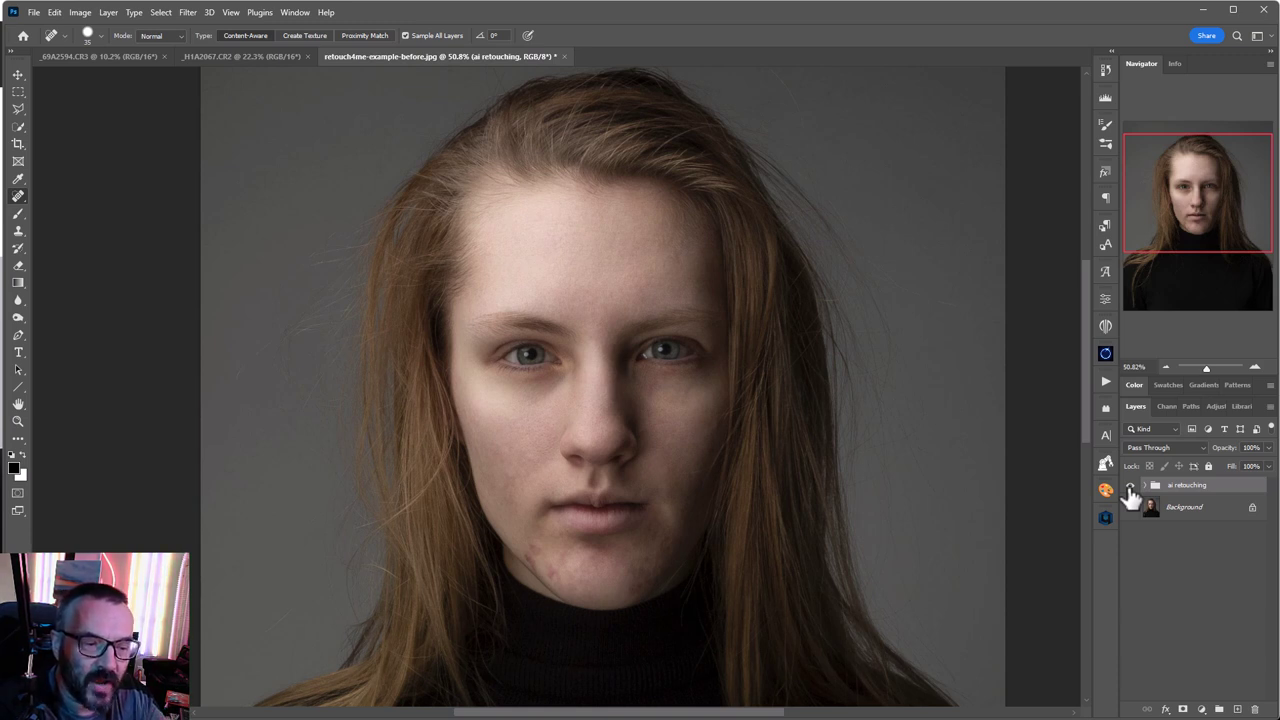
pyautogui.click(1130, 507)
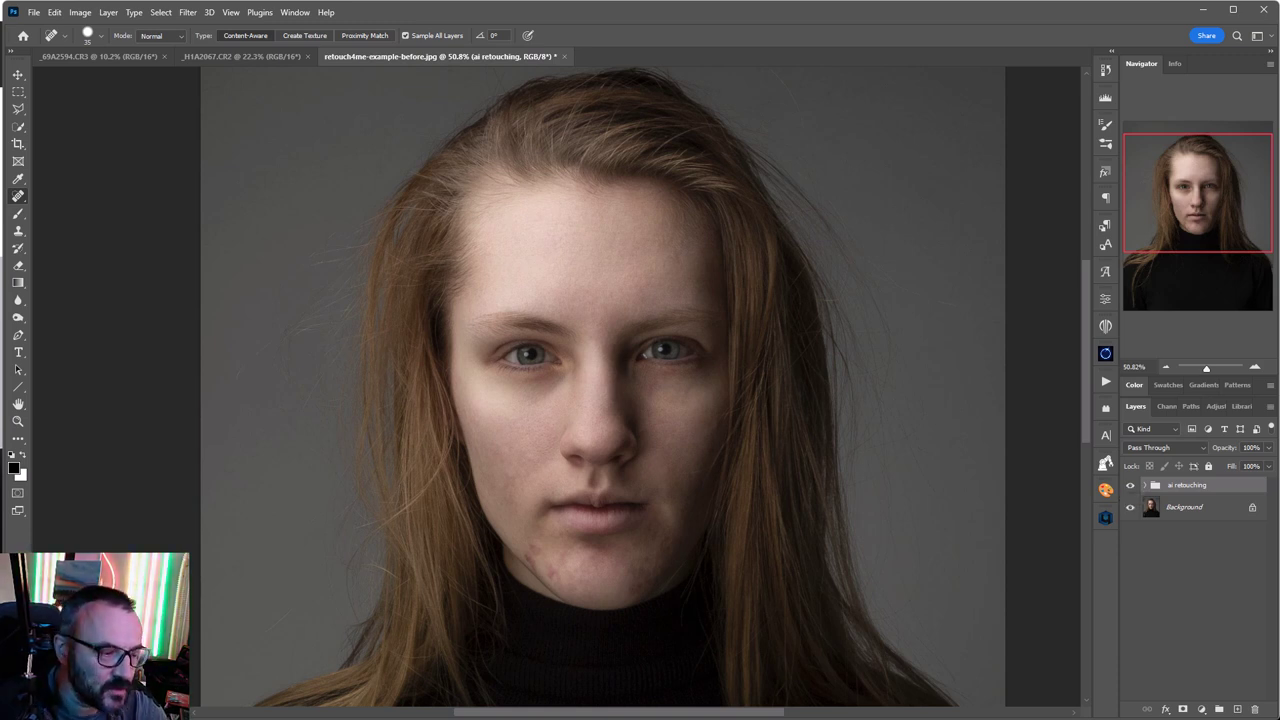
# Add an empty layer named "touchup" above the ai retouching group and reduce the Healing Brush size to 25.
pyautogui.click(1237, 709)
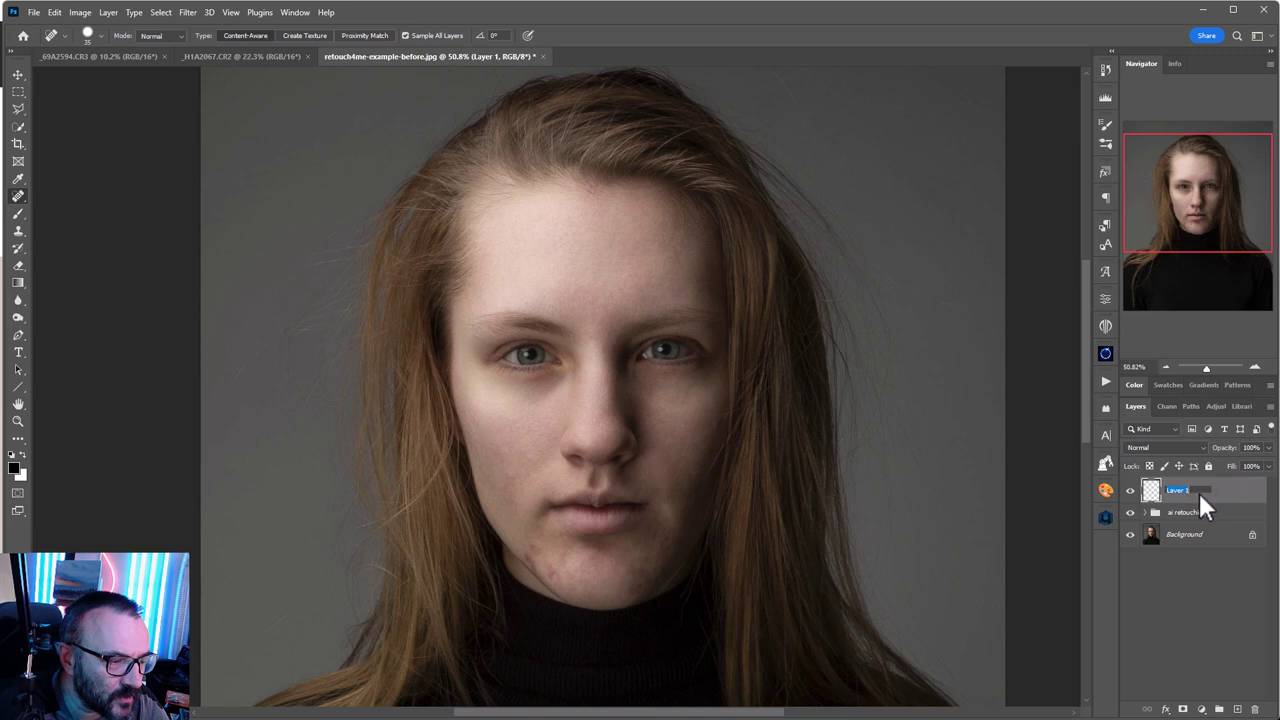
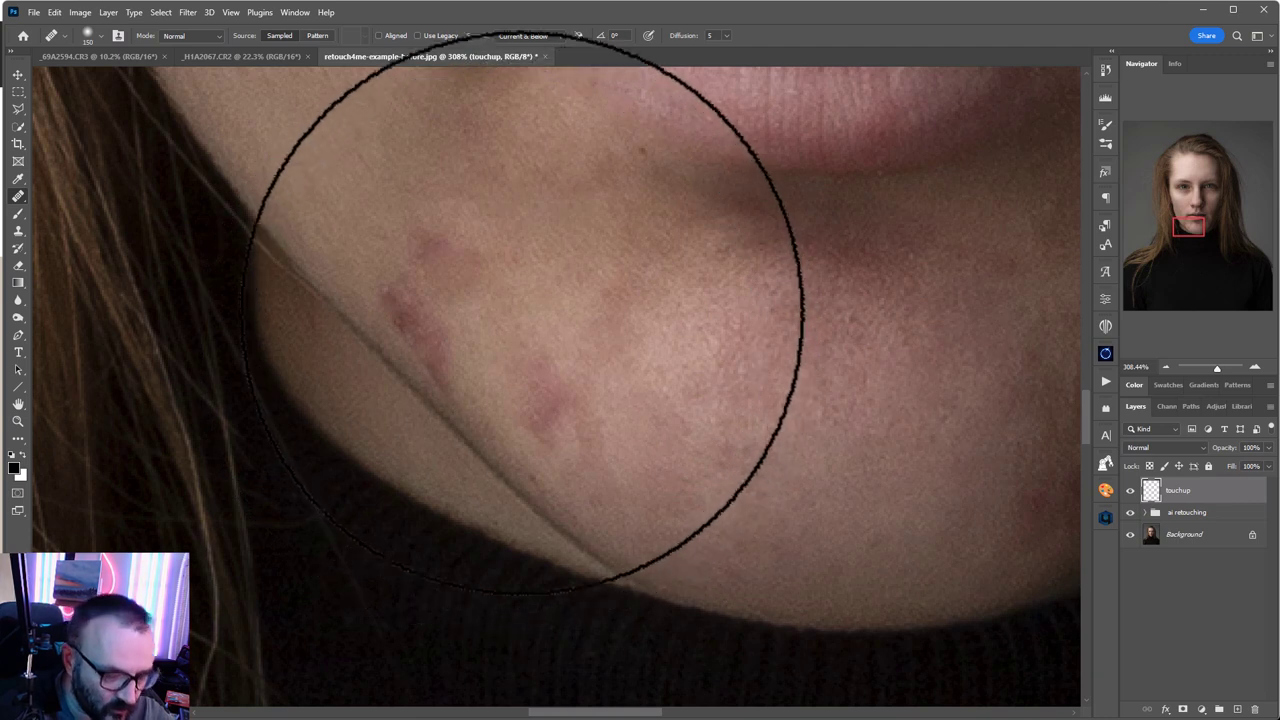
pyautogui.press('[')
pyautogui.press('[')
pyautogui.press('[')
pyautogui.press('[')
pyautogui.press('[')
pyautogui.press('[')
pyautogui.press('[')
pyautogui.press('[')
pyautogui.press('[')
pyautogui.press('[')
pyautogui.press('[')
pyautogui.press('[')
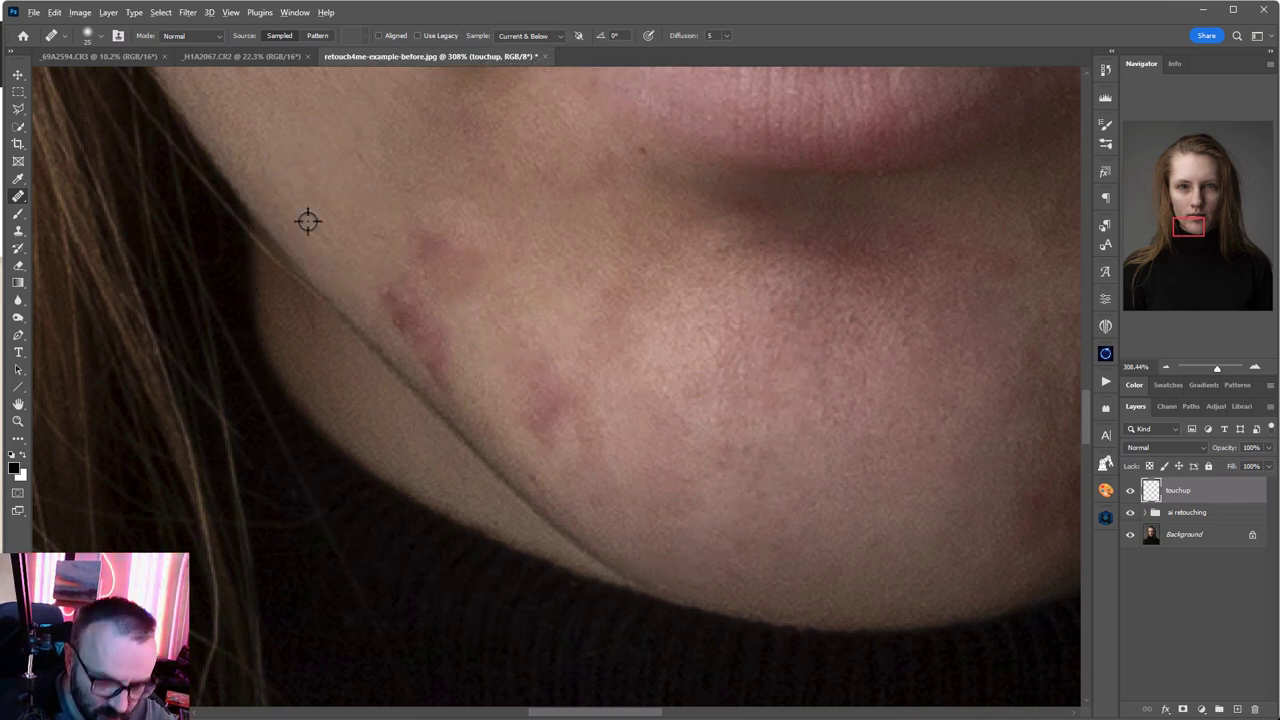
# Heal the red blemishes between the jawline and the mouth corner on the brighter side, using clean skin sampled nearby.
pyautogui.keyDown('alt'); pyautogui.click(286, 206); pyautogui.keyUp('alt')
pyautogui.click(395, 312)
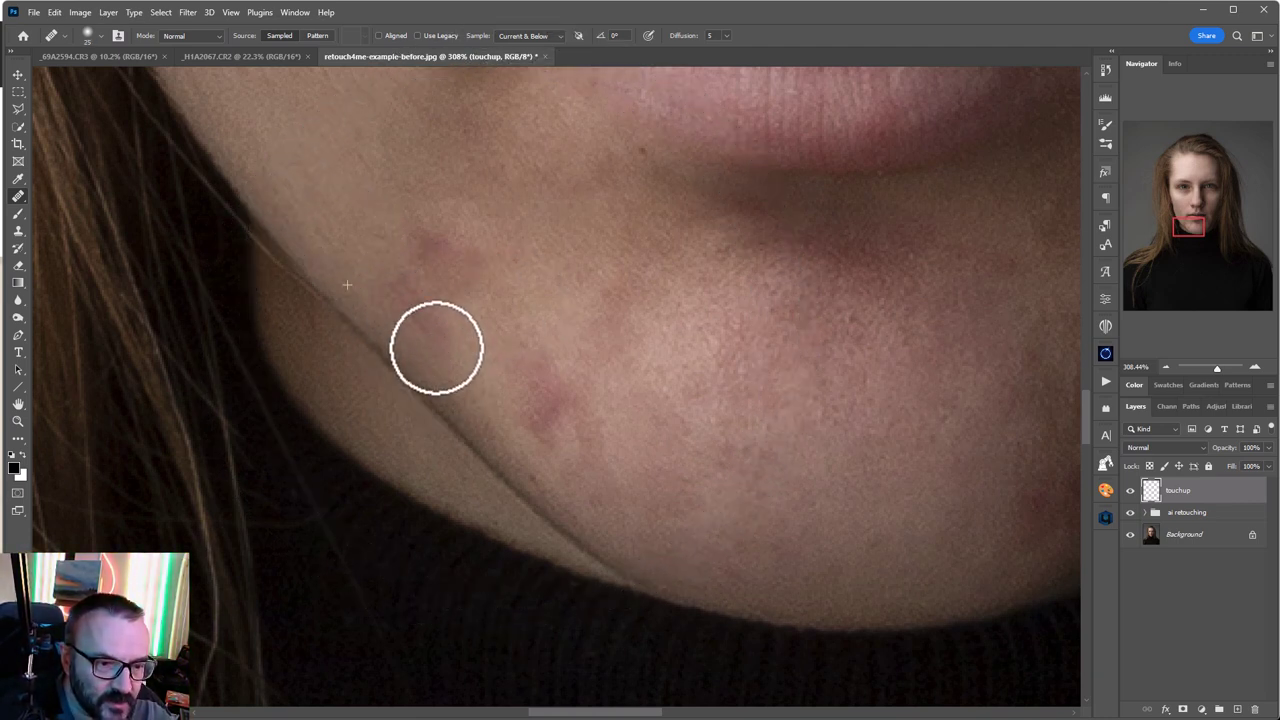
pyautogui.click(460, 351)
pyautogui.click(417, 254)
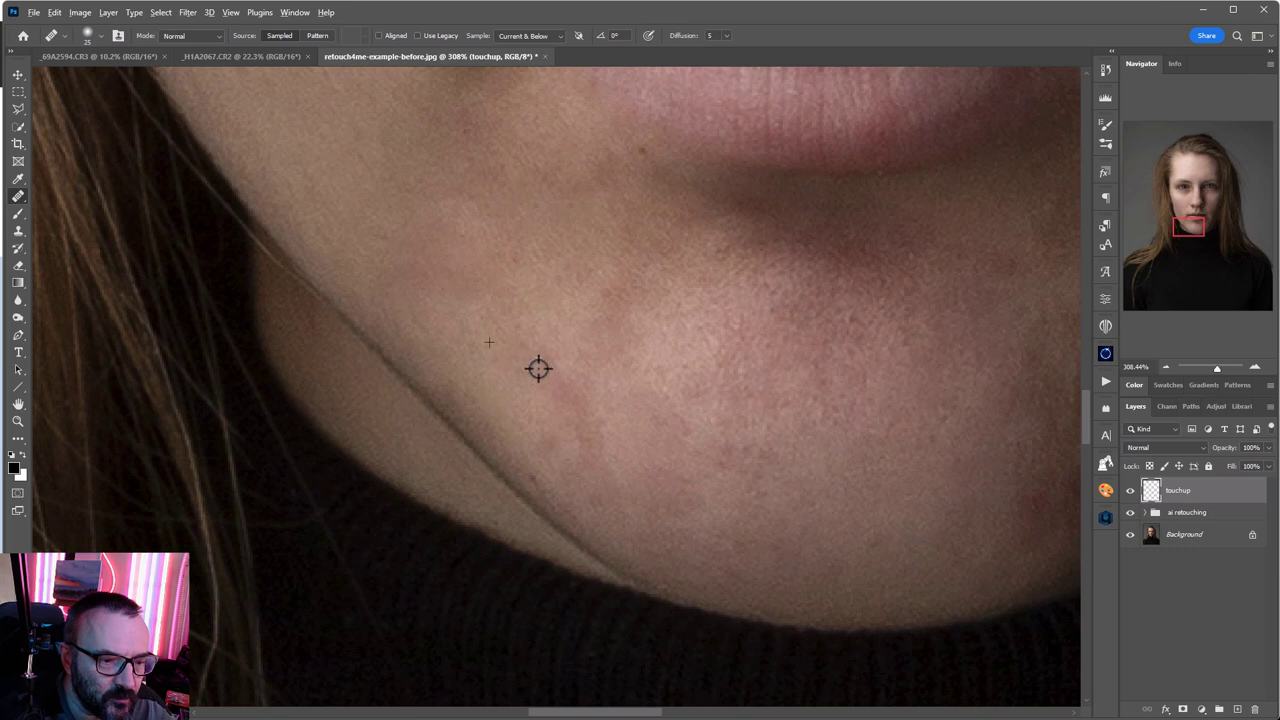
pyautogui.keyDown('alt'); pyautogui.click(557, 274); pyautogui.keyUp('alt')
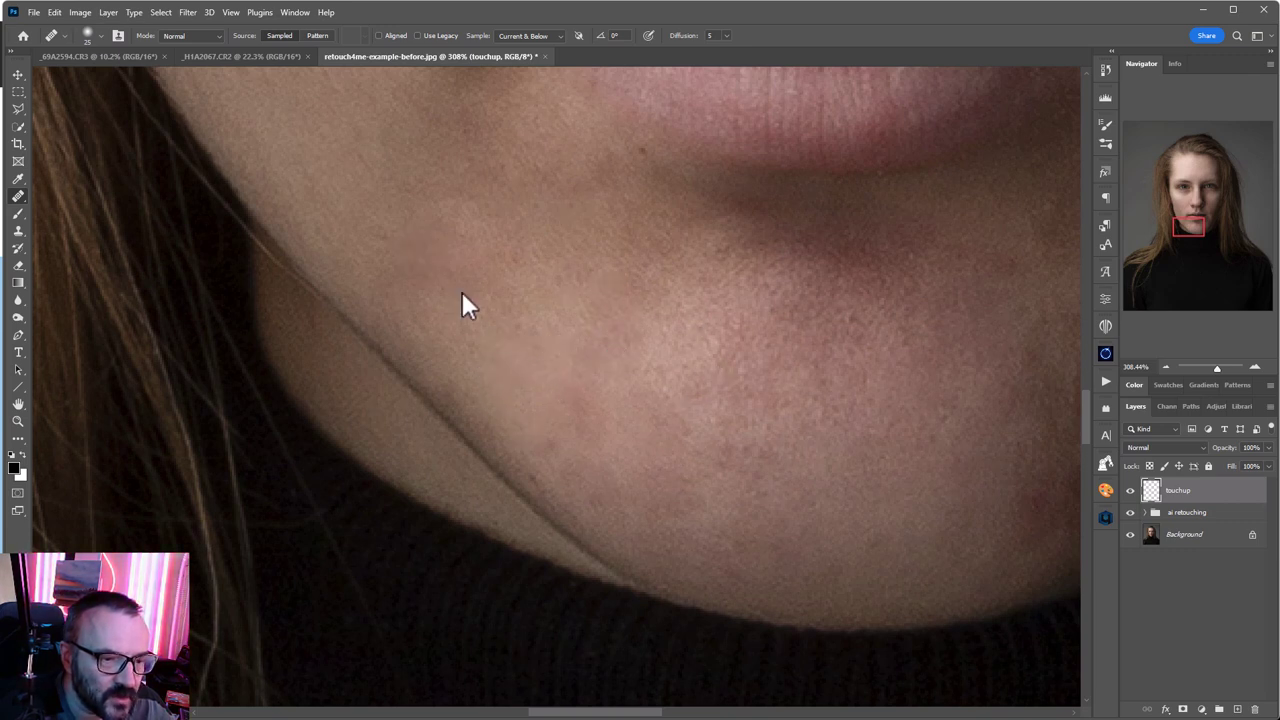
# Heal the uneven dark patches on the shadowed side of the chin, sampling clean skin close to each one.
pyautogui.press('space')
pyautogui.moveTo(877, 494)
pyautogui.mouseDown()
pyautogui.moveTo(509, 431)
pyautogui.moveTo(531, 449)
pyautogui.mouseUp()
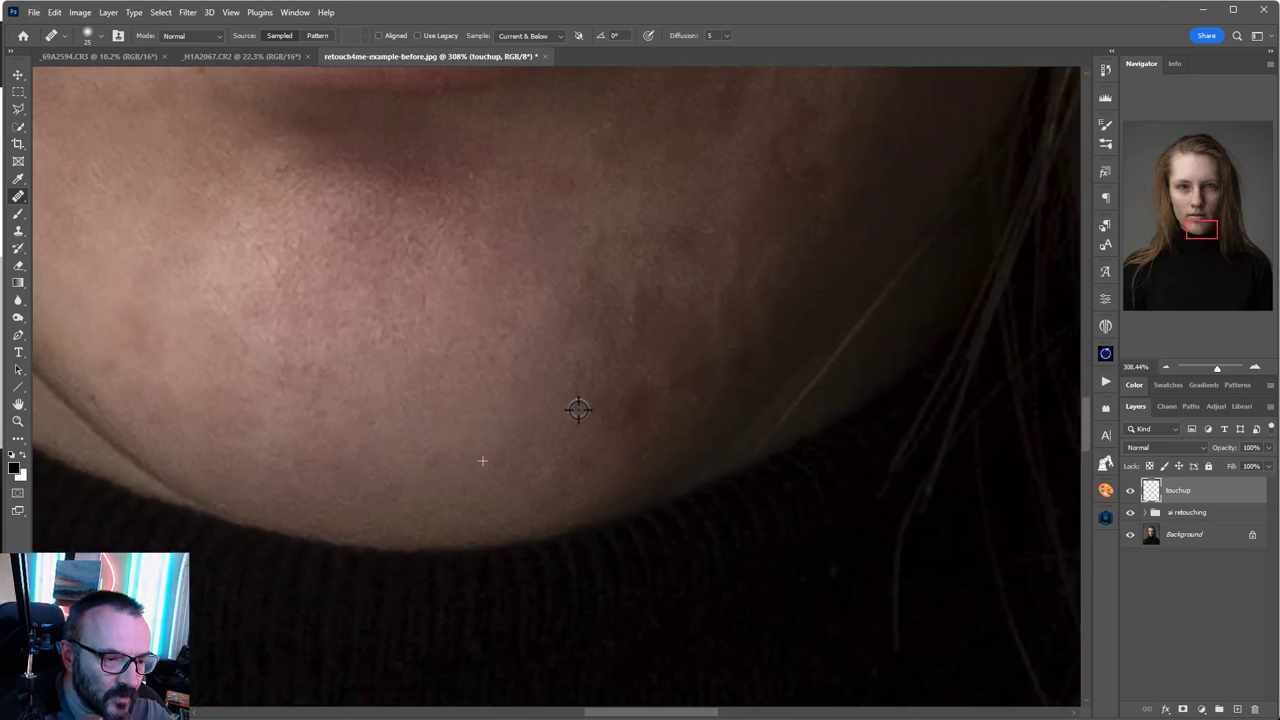
pyautogui.keyDown('alt'); pyautogui.click(643, 392); pyautogui.keyUp('alt')
pyautogui.click(617, 412)
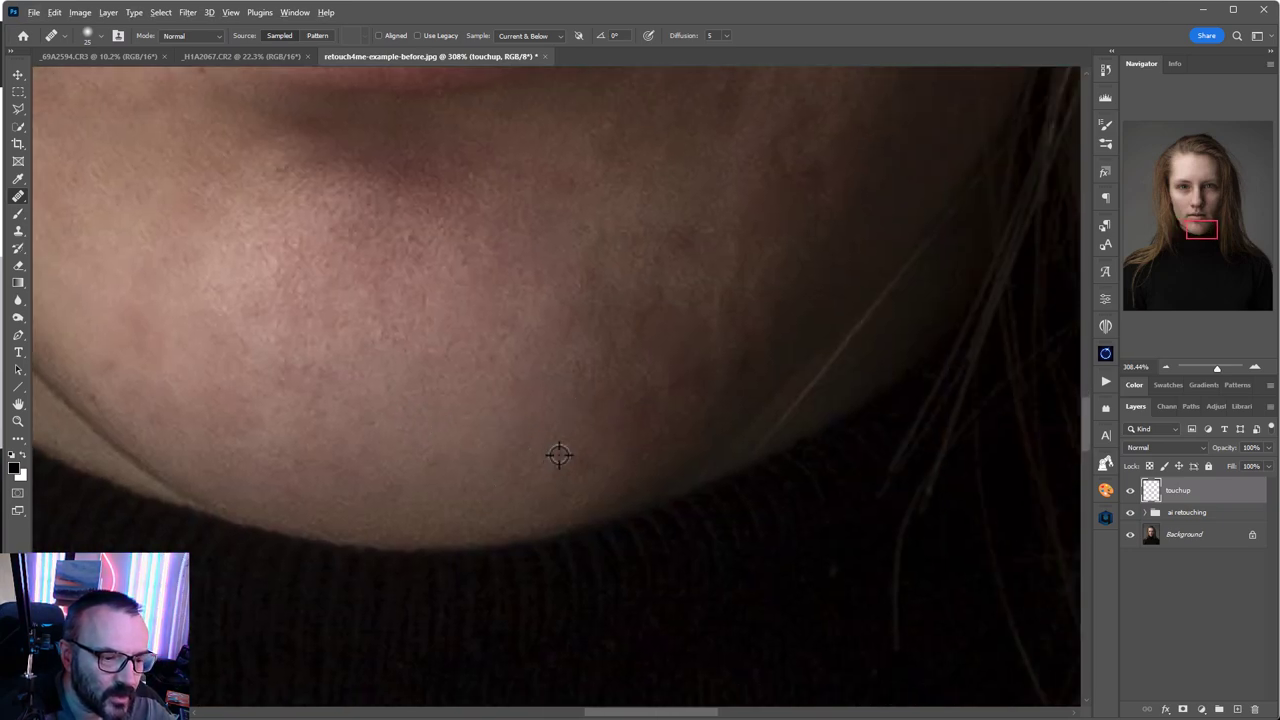
pyautogui.keyDown('alt'); pyautogui.click(680, 251); pyautogui.keyUp('alt')
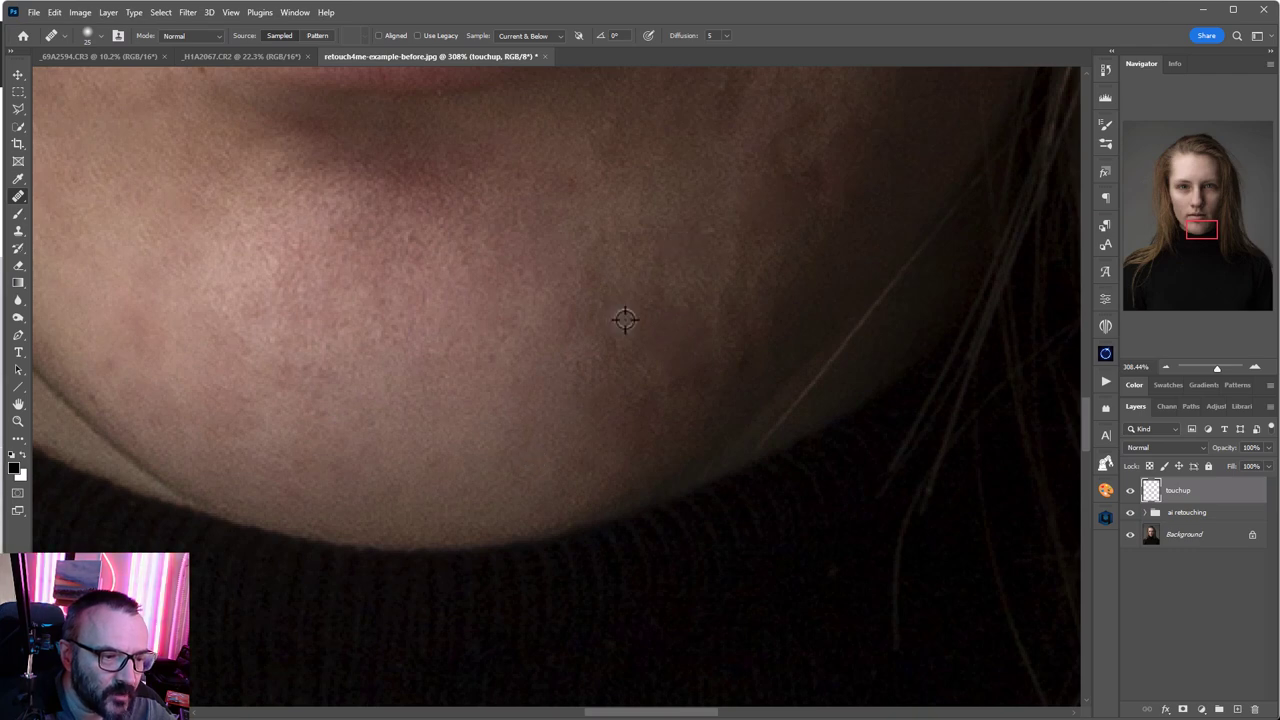
pyautogui.click(645, 322)
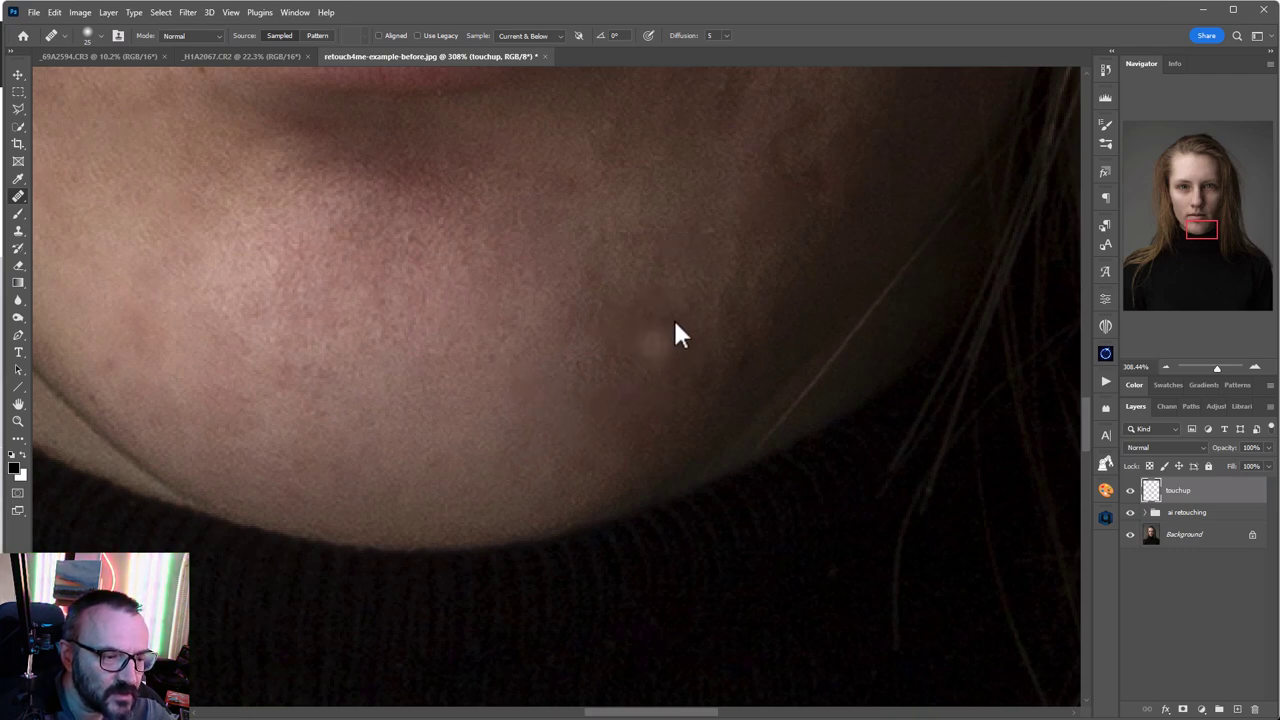
# Heal the blotchy skin below the mouth corner on the shadowed side, sampling from the smooth cheek skin above it.
pyautogui.moveTo(826, 300)
pyautogui.mouseDown()
pyautogui.moveTo(743, 380)
pyautogui.moveTo(714, 463)
pyautogui.mouseUp()
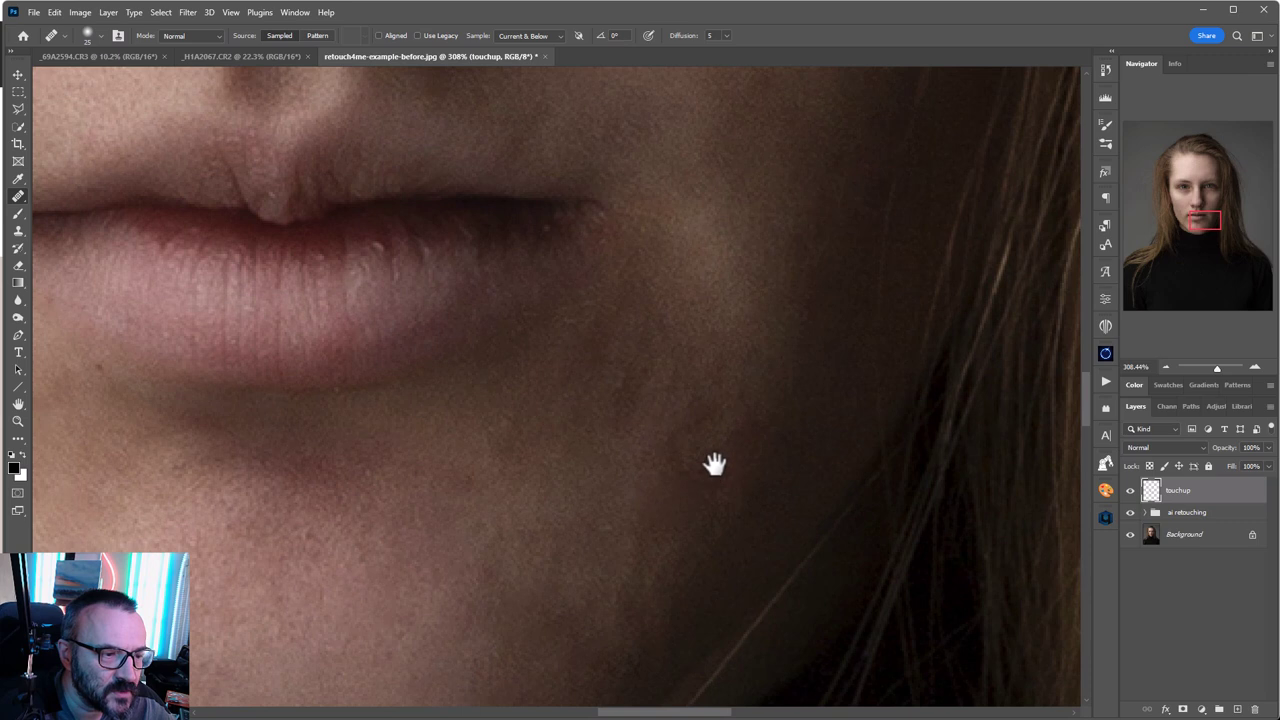
pyautogui.keyDown('alt'); pyautogui.click(737, 323); pyautogui.keyUp('alt')
pyautogui.click(651, 466)
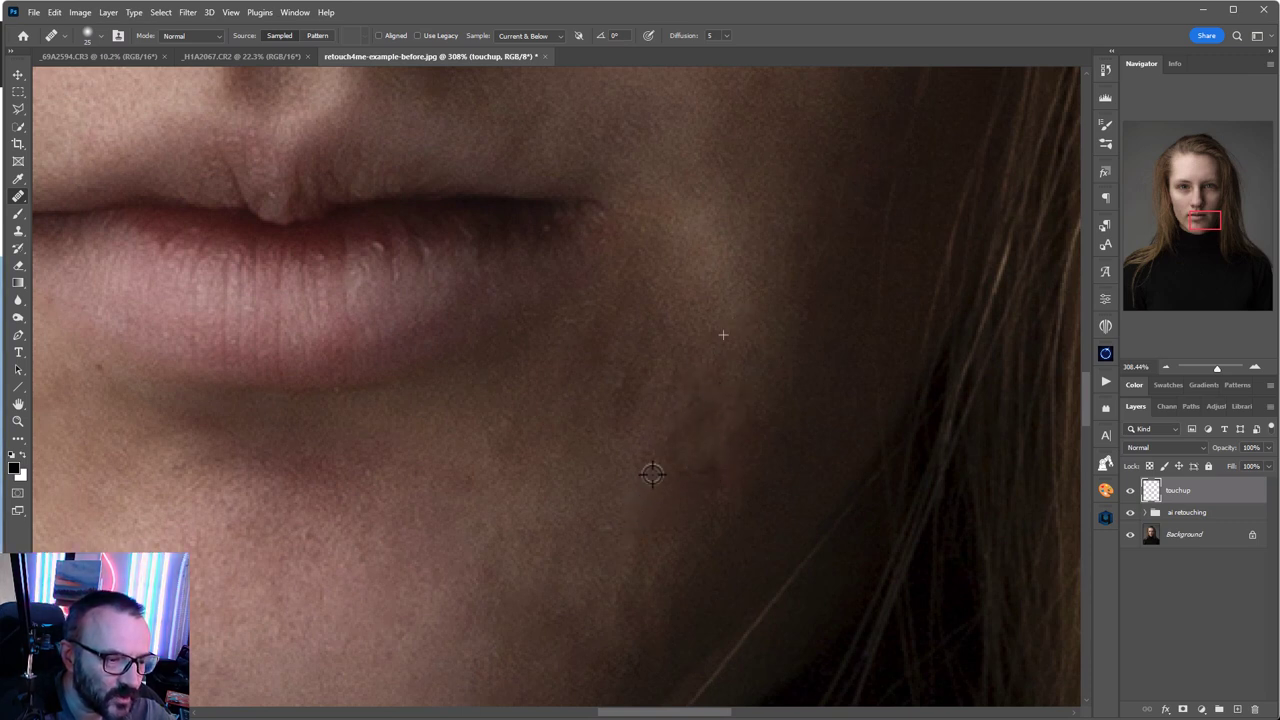
pyautogui.click(697, 459)
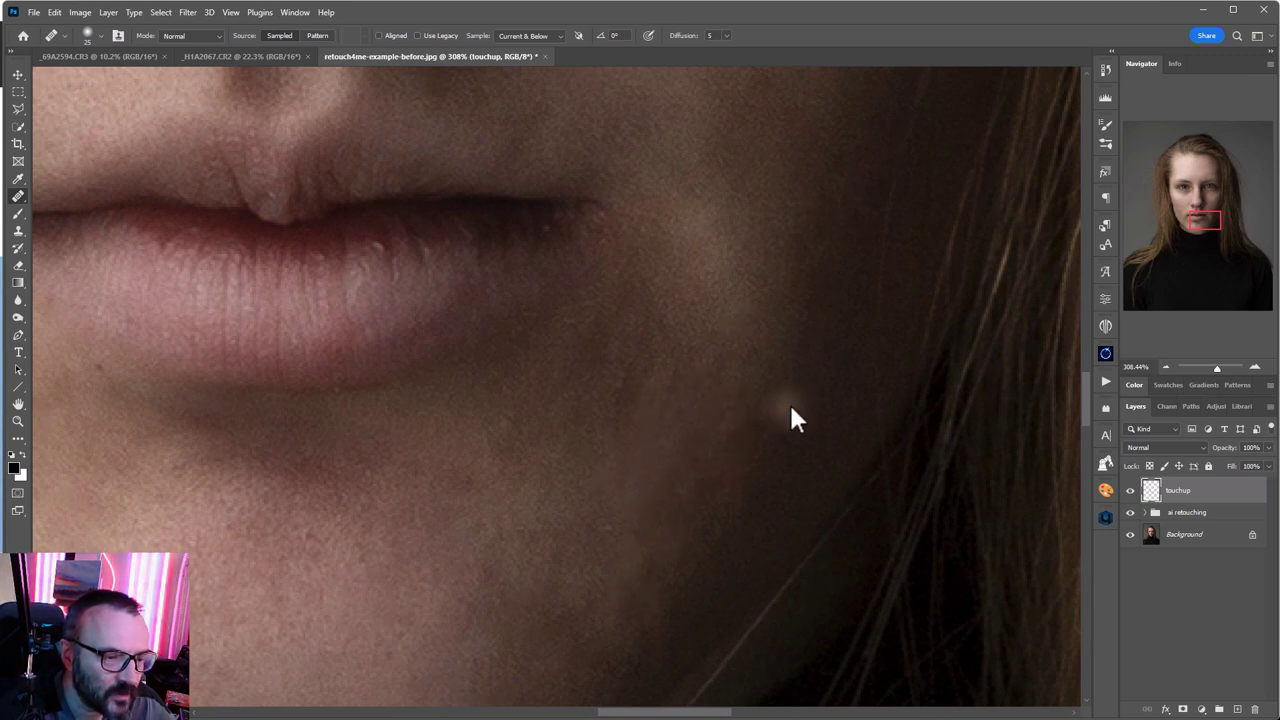
# Add a top layer named "db", fill it with 50% Gray and set its blend mode to Soft Light.
pyautogui.scroll(-10, 670, 417)
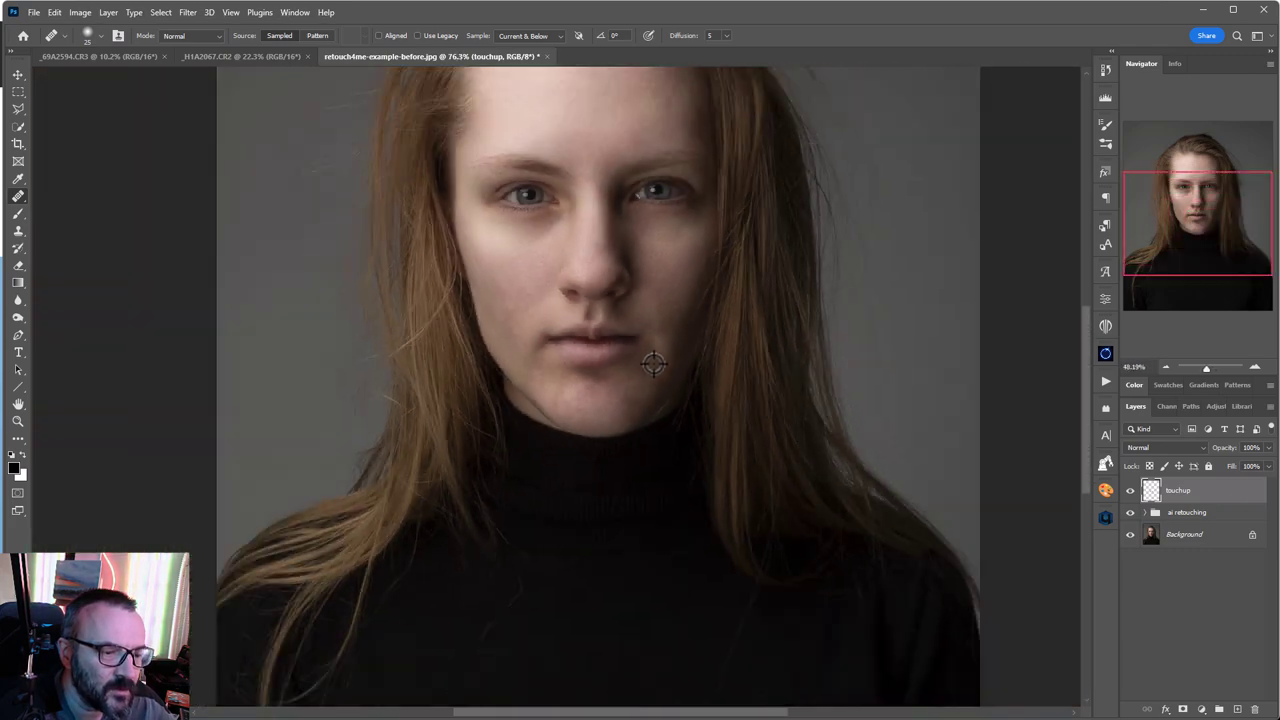
pyautogui.scroll(-1, 676, 330)
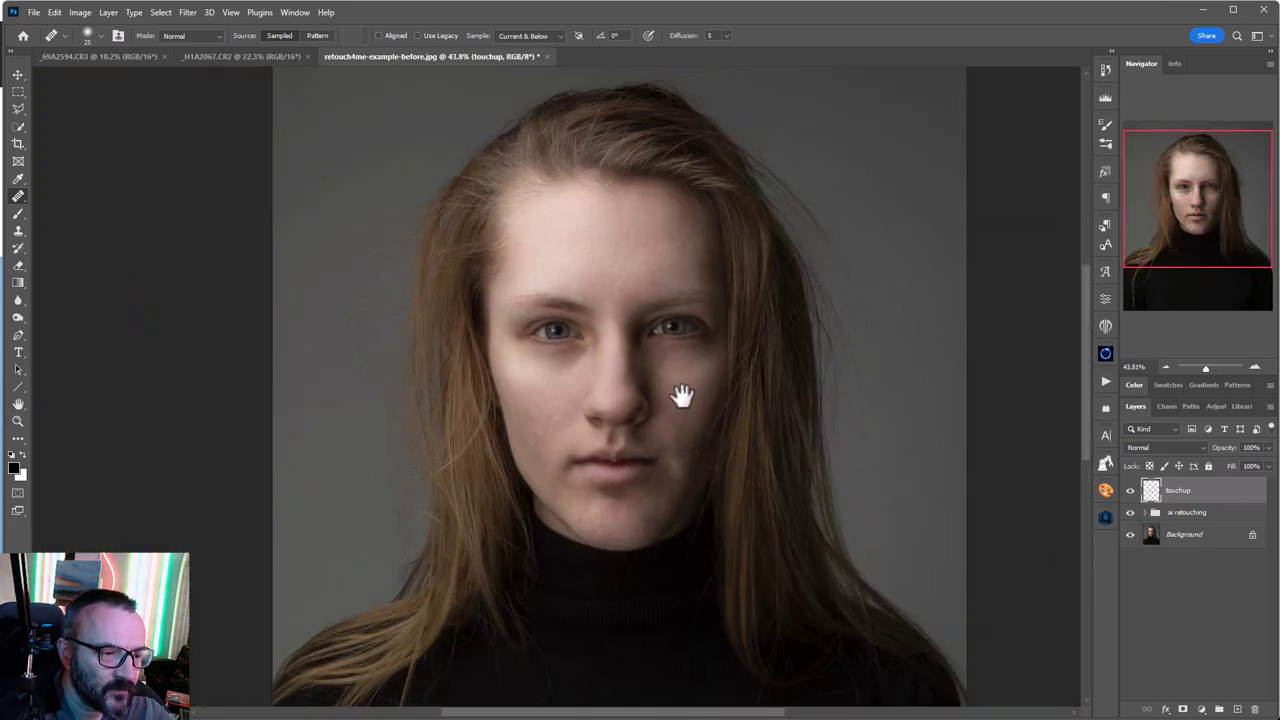
pyautogui.click(1237, 709)
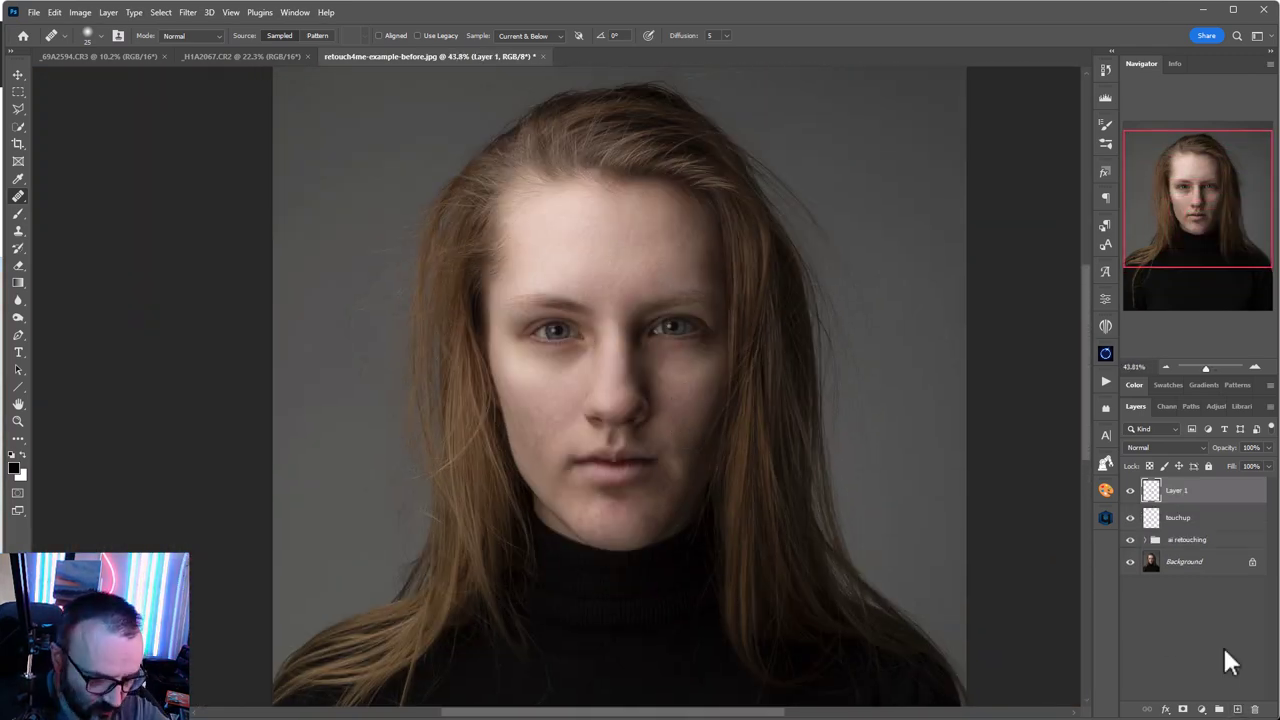
pyautogui.hotkey('shift', 'F5')
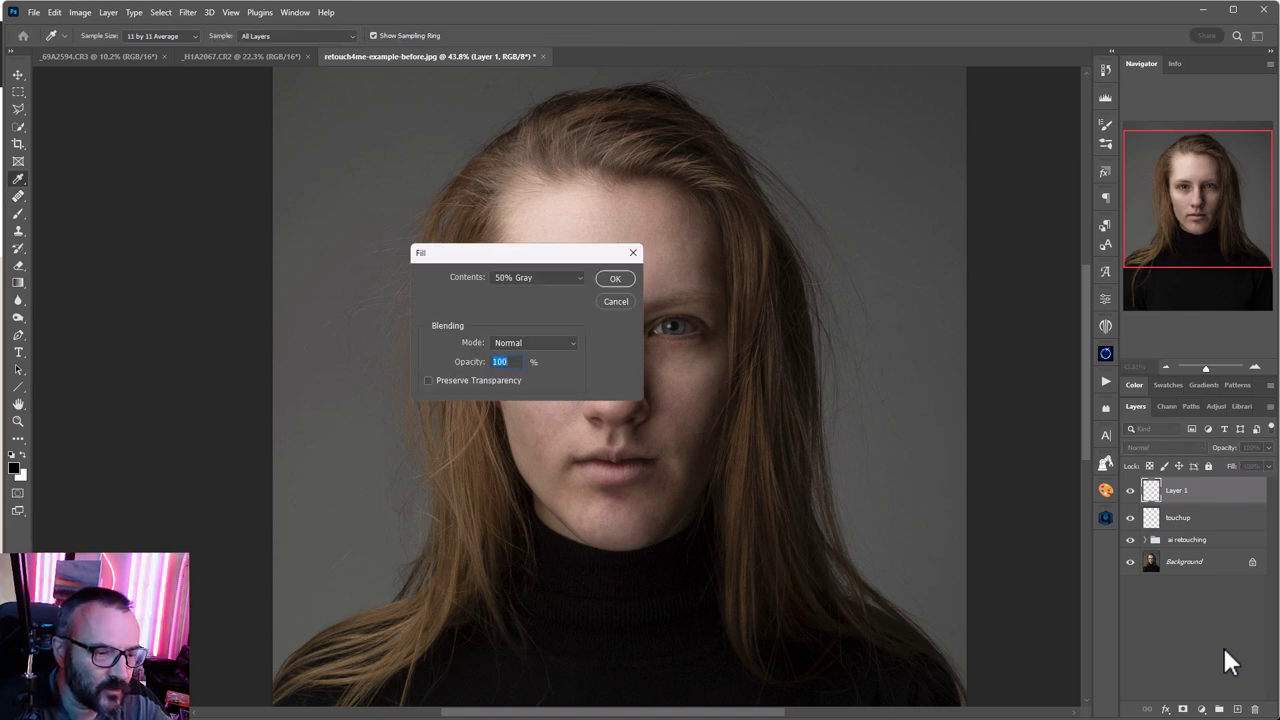
pyautogui.press('Return')
pyautogui.press('j')
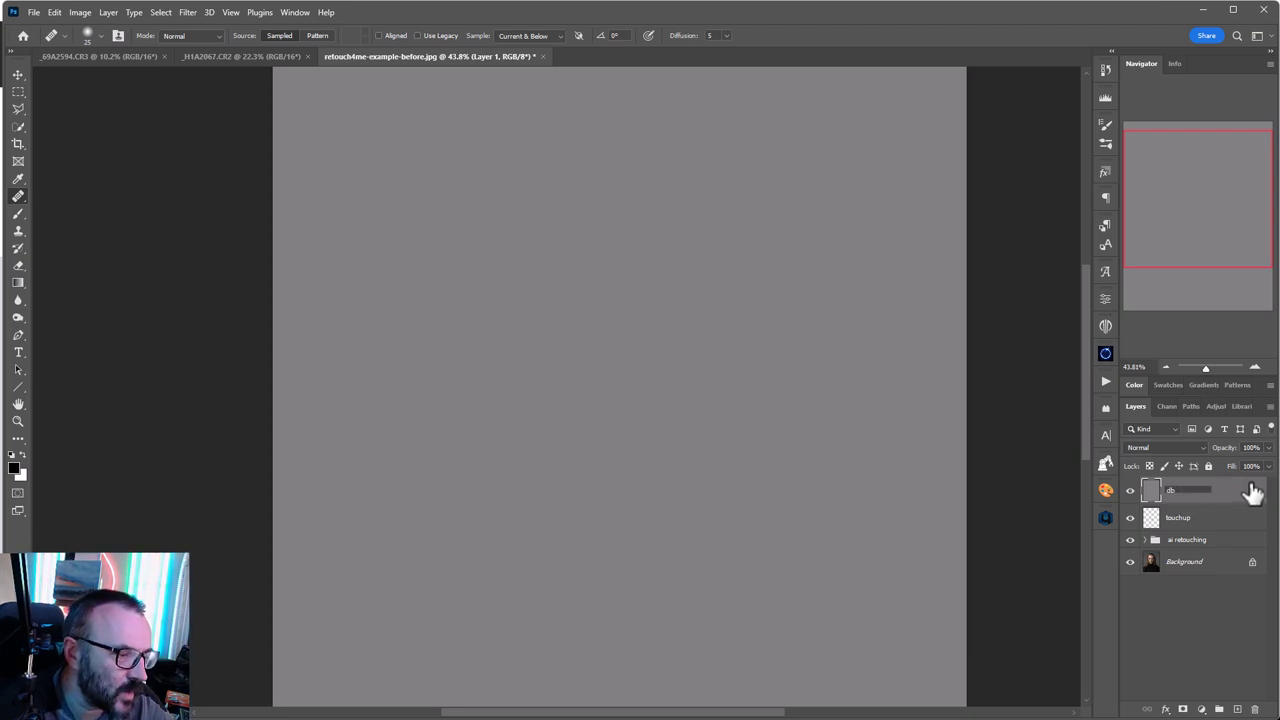
pyautogui.click(1175, 447)
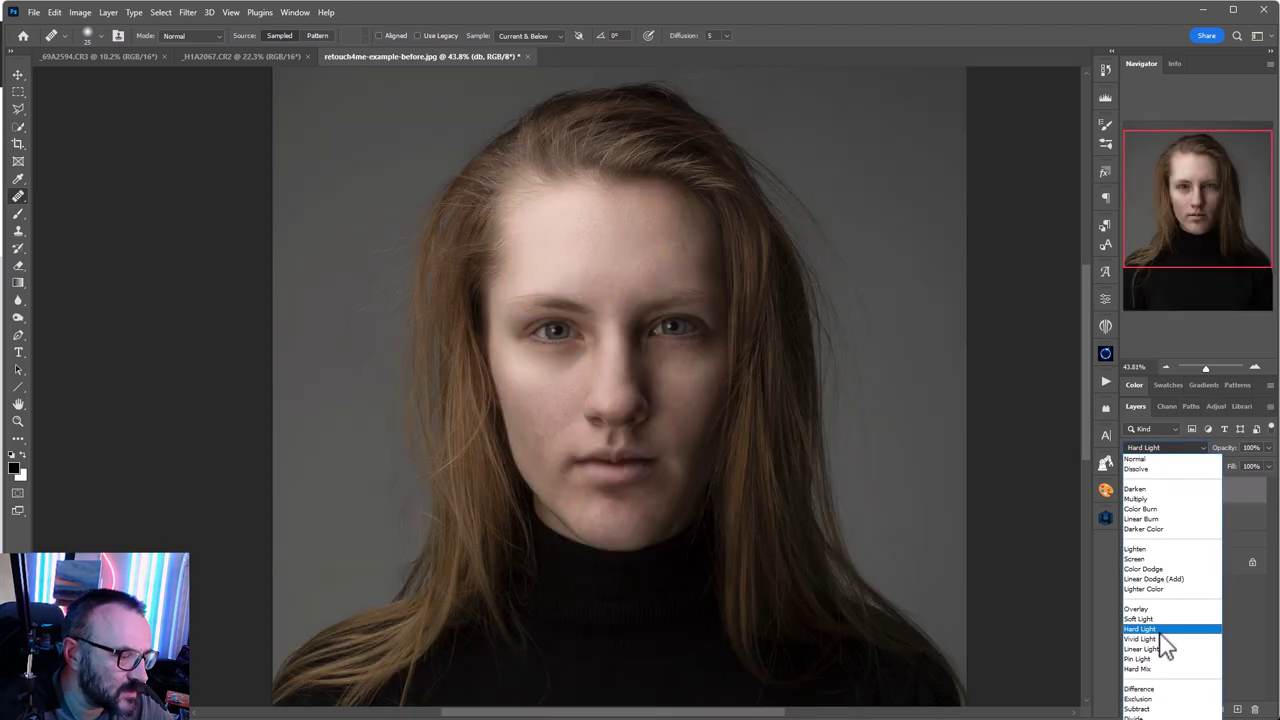
pyautogui.click(1163, 621)
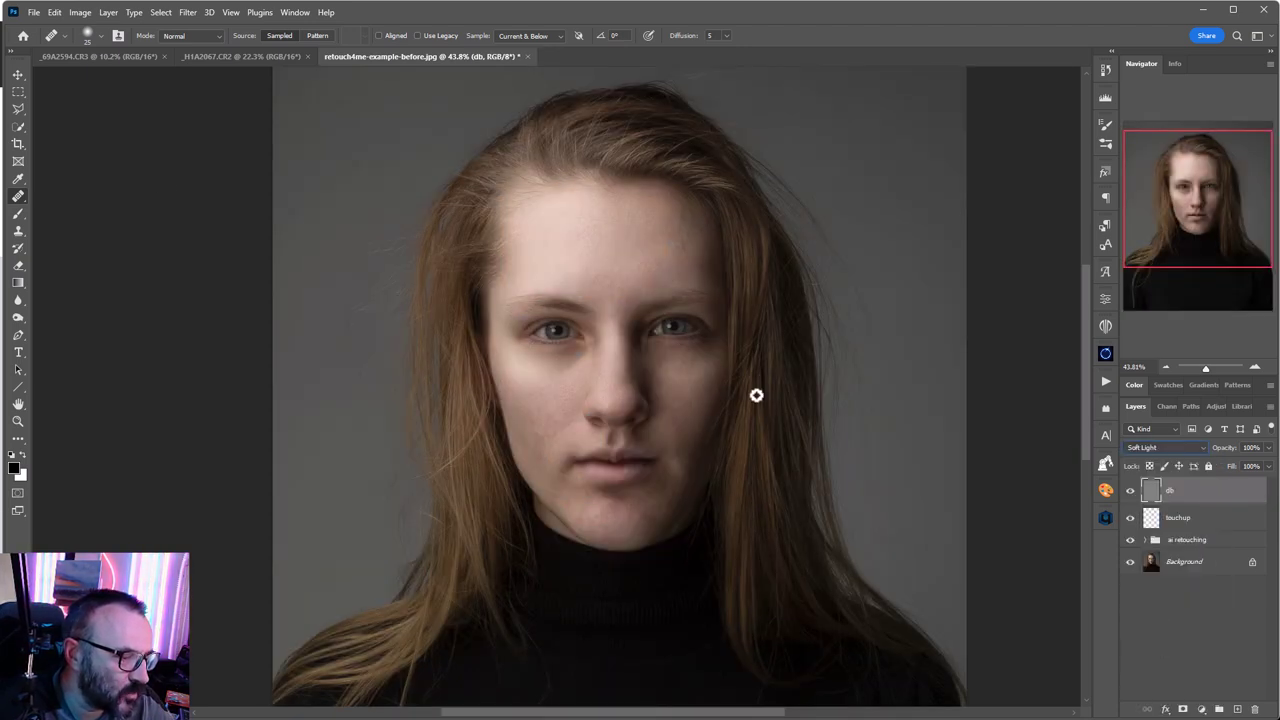
# Darken the shadowed cheek on the db layer with a black 10% opacity Brush at size 300, and reduce the size to 125.
pyautogui.click(17, 216)
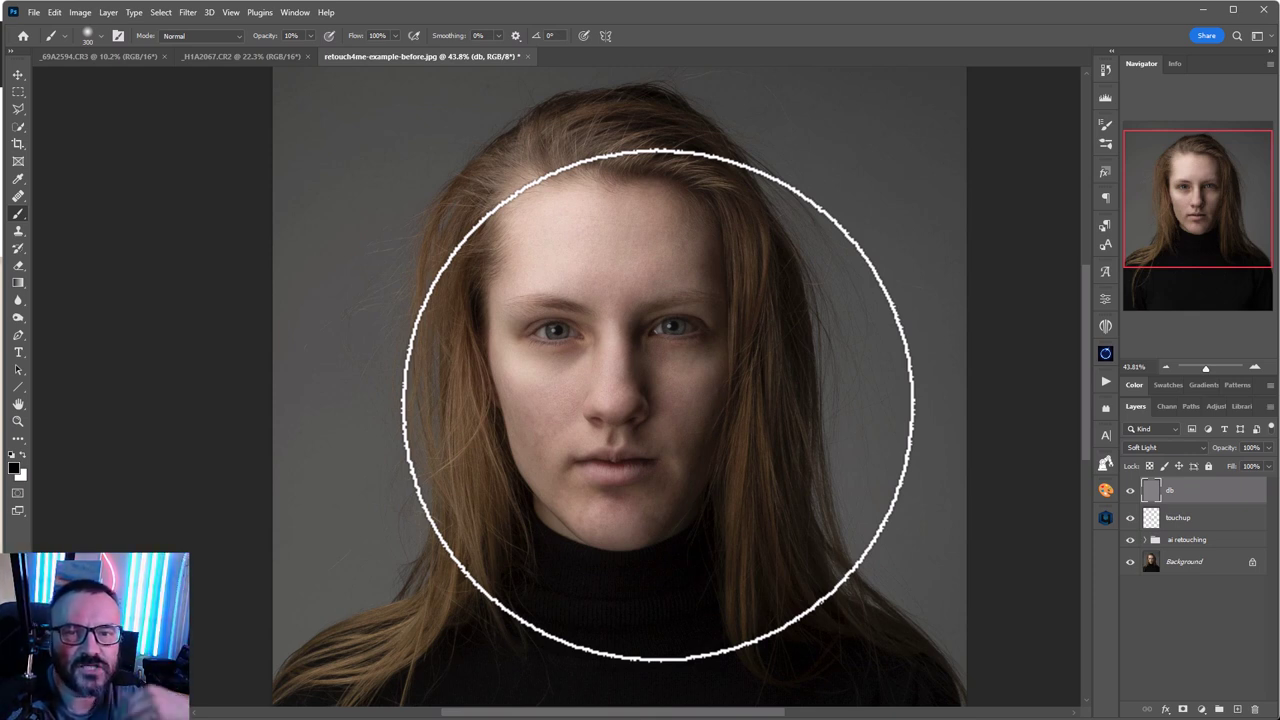
pyautogui.moveTo(658, 405); pyautogui.dragTo(634, 363)
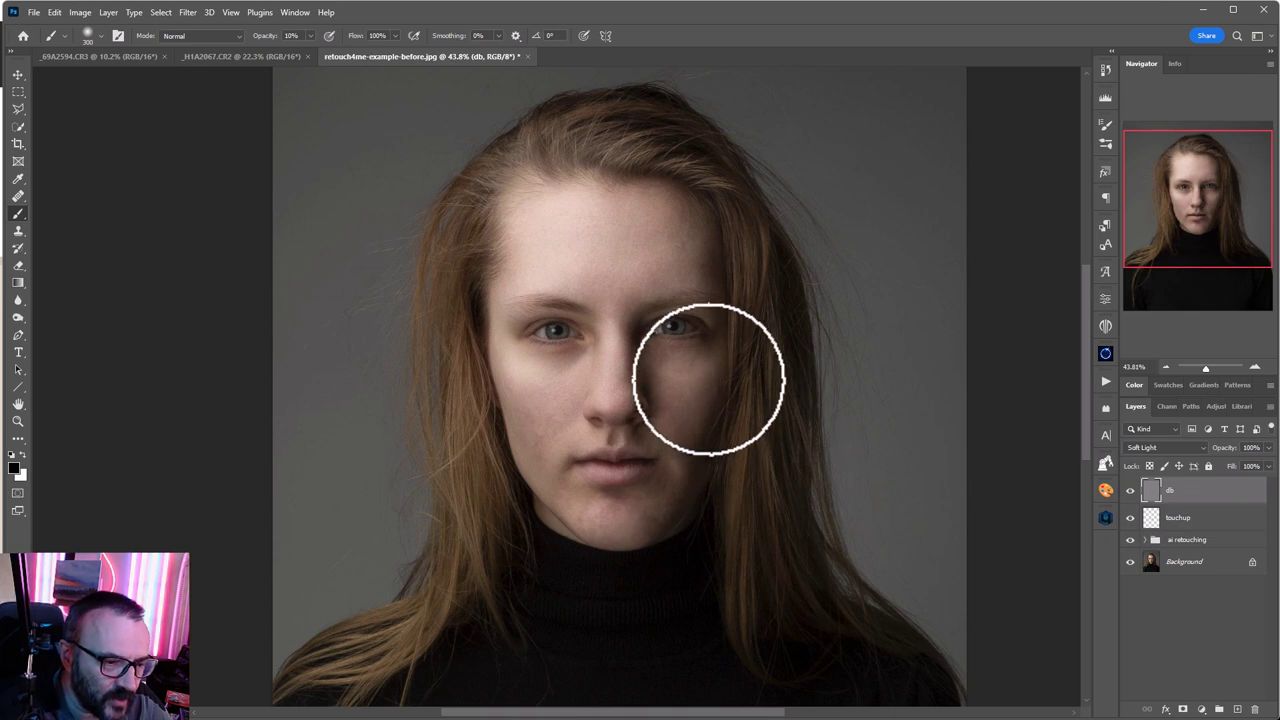
pyautogui.scroll(2, 745, 455)
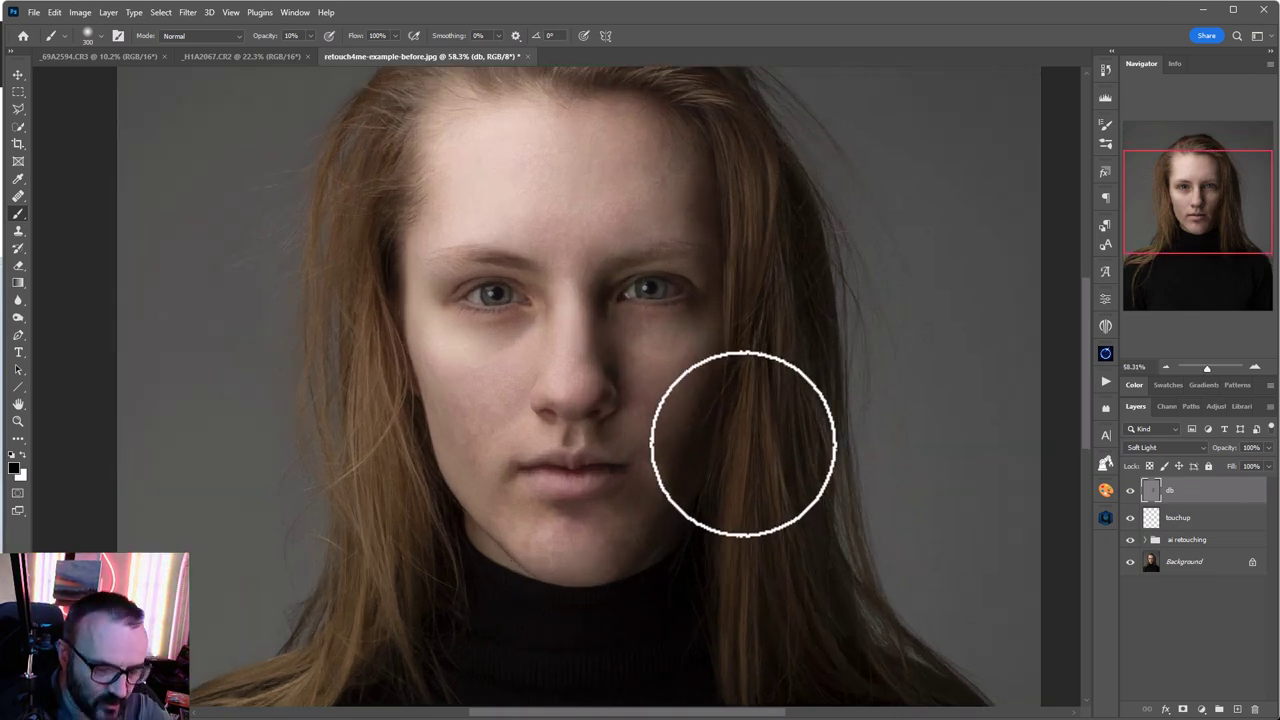
pyautogui.press('[')
pyautogui.press('[')
pyautogui.press('[')
pyautogui.press('[')
pyautogui.press('[')
pyautogui.press('[')
pyautogui.press('[')
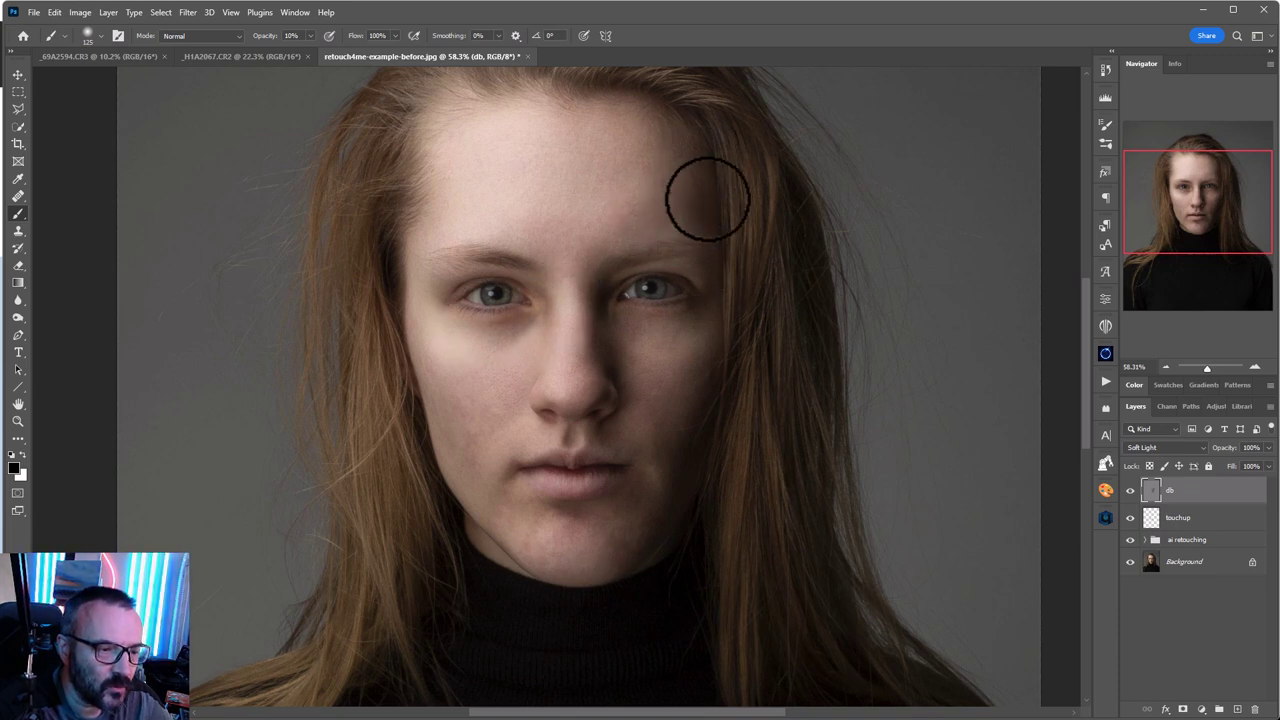
# Enlarge the brush to 250 and darken the shadowed side of the forehead and face down to the jaw with black.
pyautogui.press(']')
pyautogui.press(']')
pyautogui.press(']')
pyautogui.press(']')
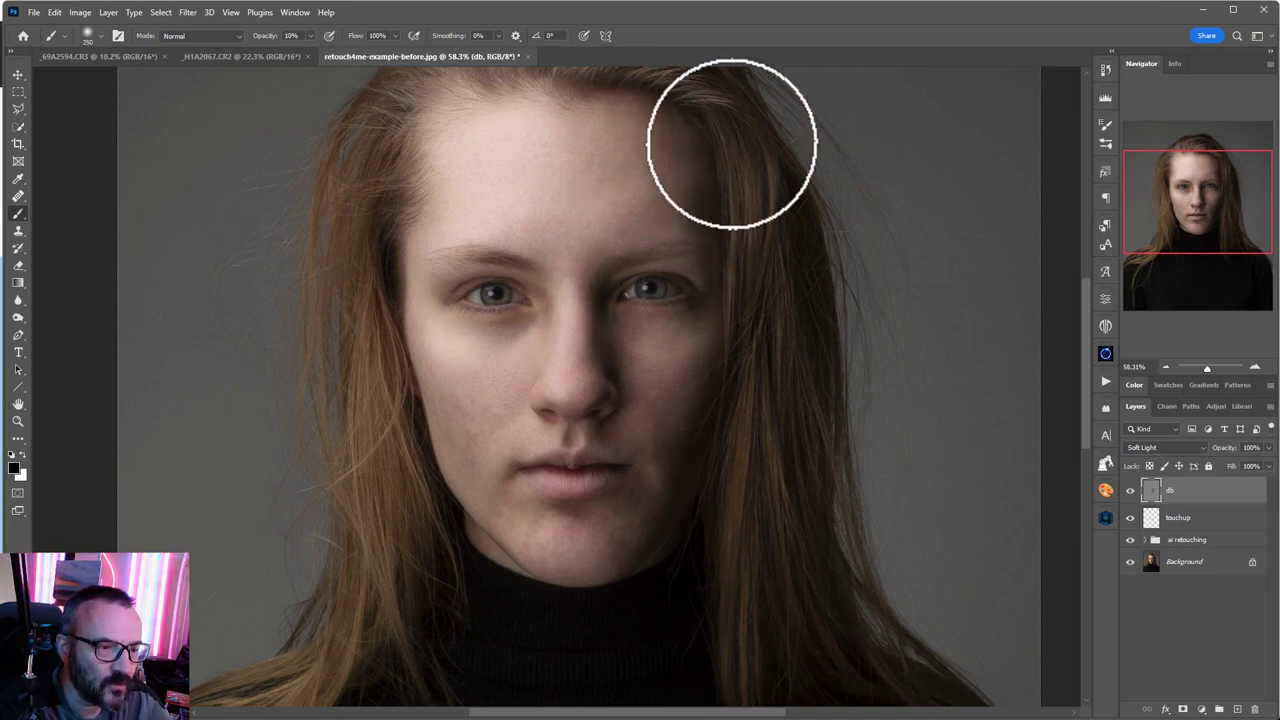
pyautogui.moveTo(606, 320)
pyautogui.mouseDown()
pyautogui.moveTo(674, 409)
pyautogui.moveTo(626, 534)
pyautogui.moveTo(463, 466)
pyautogui.moveTo(540, 627)
pyautogui.mouseUp()
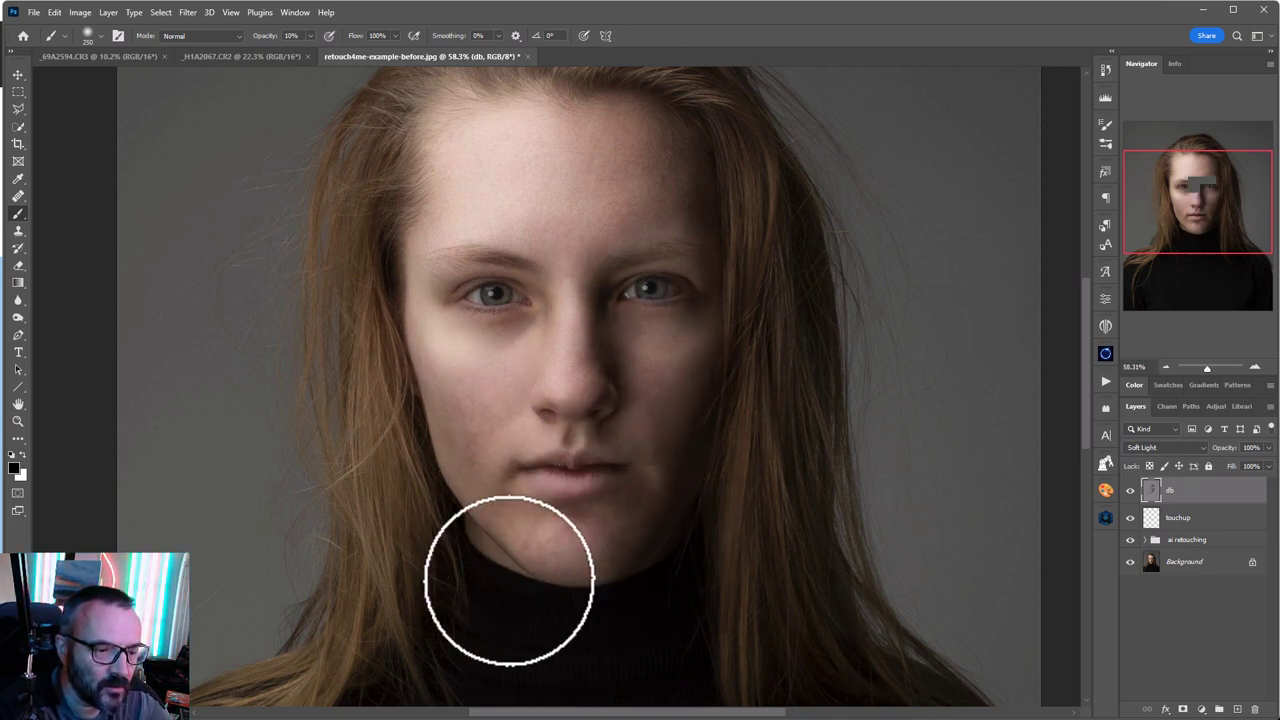
# Switch the paint color to white and reduce the brush to 50 for dodging the center of the forehead.
pyautogui.press('x')
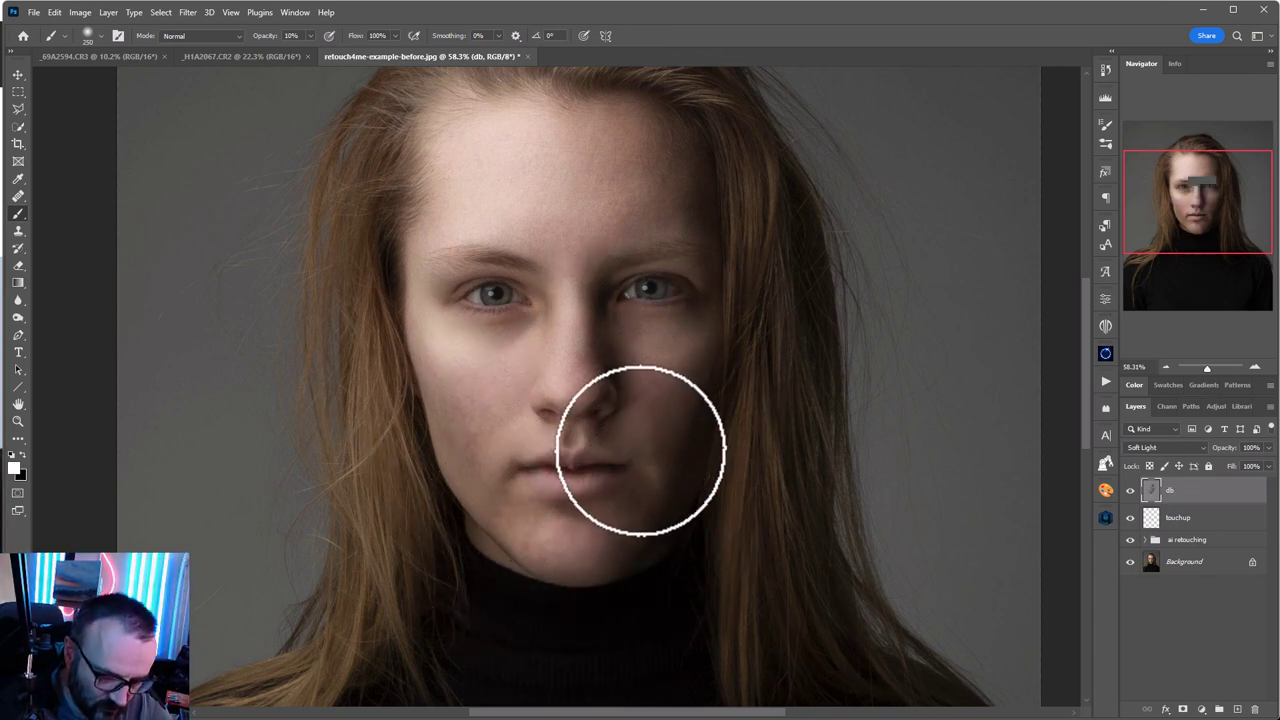
pyautogui.press('[')
pyautogui.press('[')
pyautogui.press('[')
pyautogui.press('[')
pyautogui.press('[')
pyautogui.press('[')
pyautogui.press('[')
pyautogui.press('[')
pyautogui.press('[')
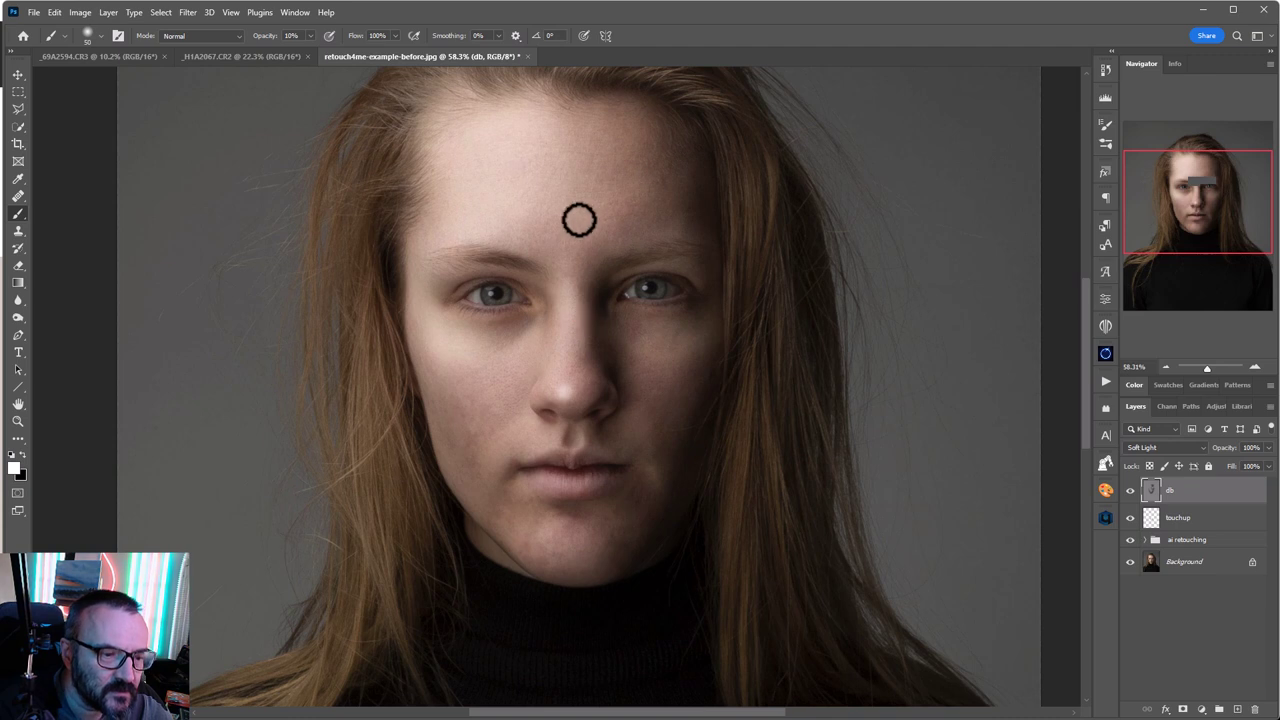
# Dodge the nose bridge with an 80 px white brush and the cheek under the shadowed eye with a 125 px one.
pyautogui.press(']')
pyautogui.press(']')
pyautogui.press(']')
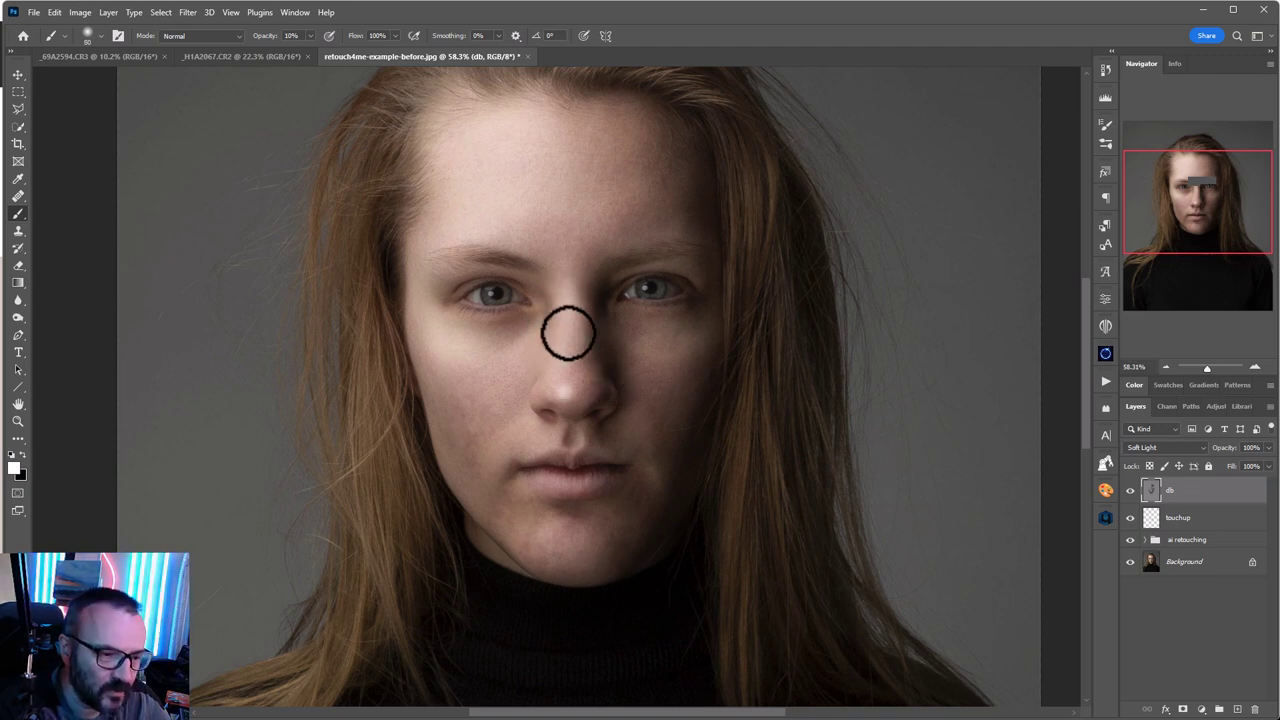
pyautogui.press(']')
pyautogui.press(']')
pyautogui.press(']')
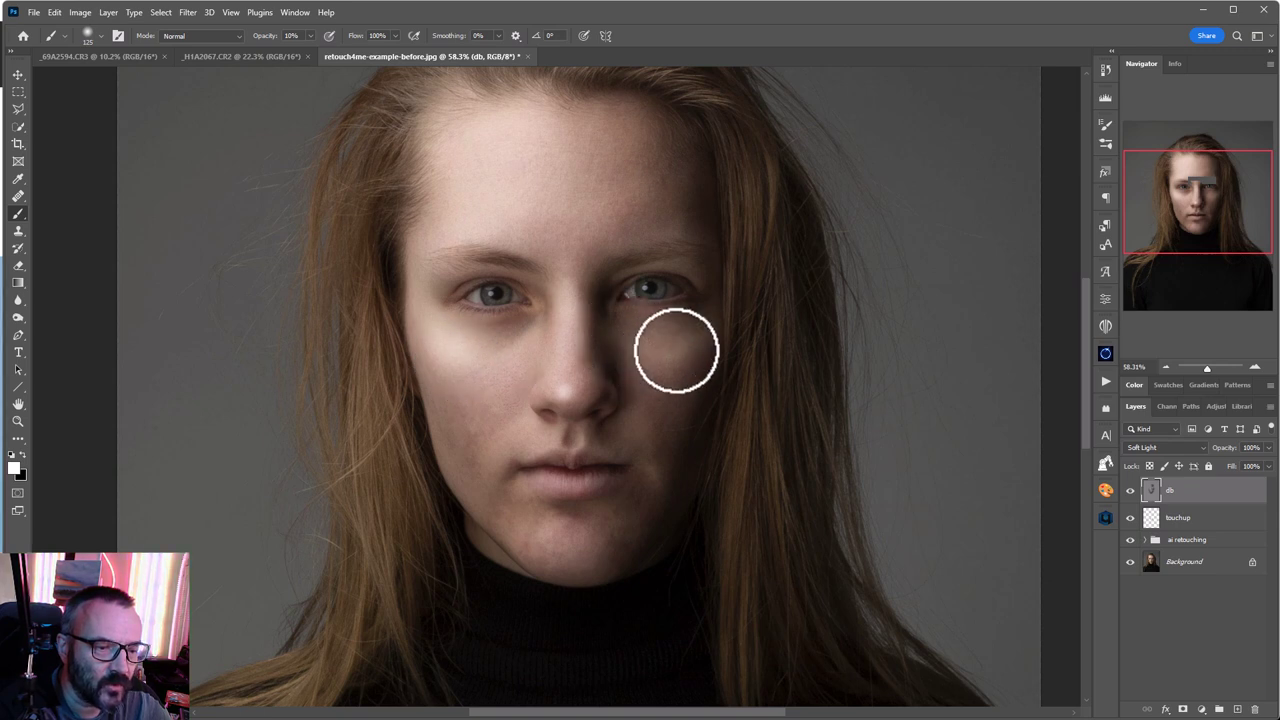
# Reduce the brush to 60 and brighten the lower lip with white.
pyautogui.press('[')
pyautogui.press('[')
pyautogui.press('[')
pyautogui.press('[')
pyautogui.press('[')
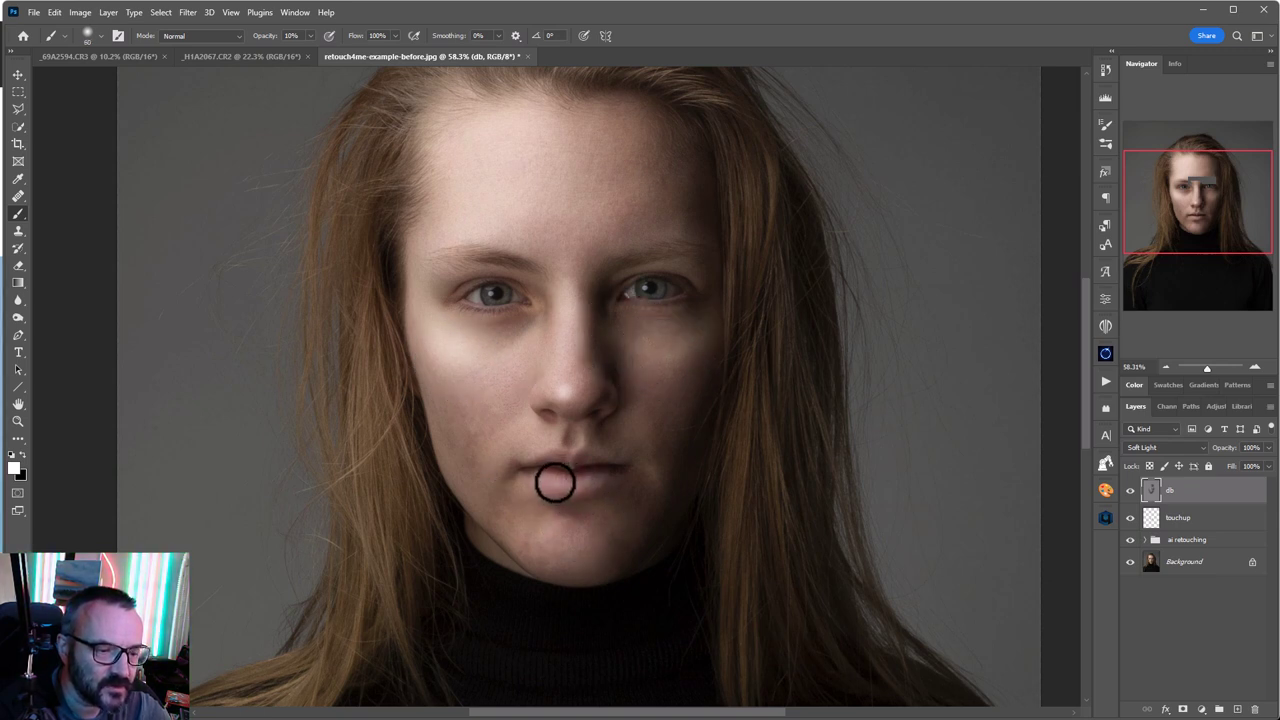
# Brighten the chin and forehead highlights with white at brush size 90, and enlarge the brush to 200 for broader dodging.
pyautogui.press(']')
pyautogui.press(']')
pyautogui.press(']')
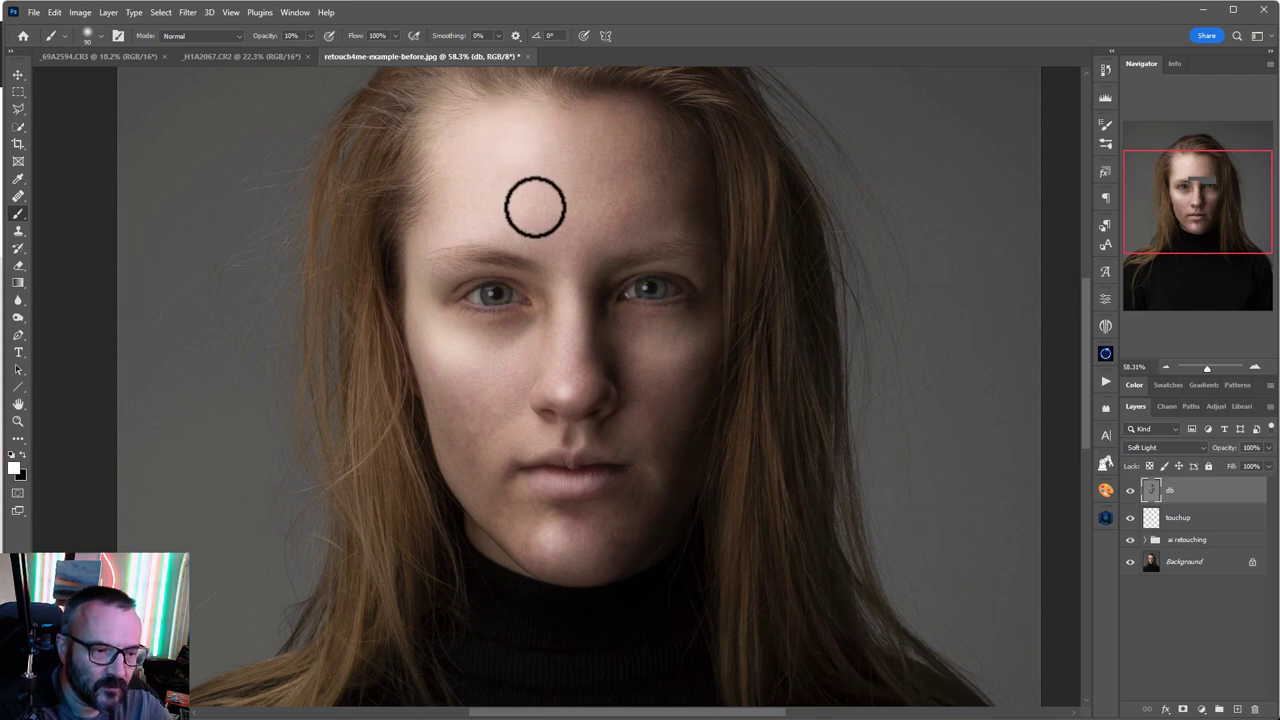
pyautogui.press(']')
pyautogui.press(']')
pyautogui.press(']')
pyautogui.press(']')
pyautogui.press(']')
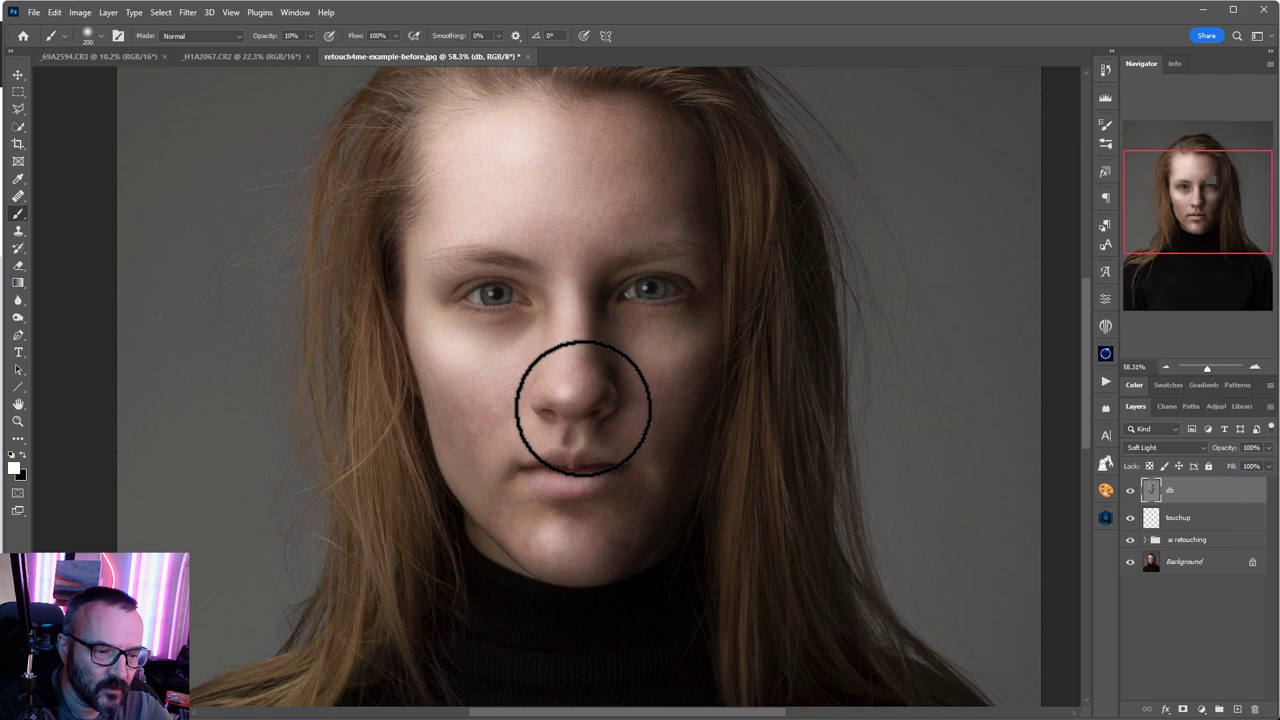
# Select the layers from db to ai retouching and compare the retouch with the original by repeatedly isolating the Background layer's visibility.
pyautogui.scroll(-3, 580, 418)
pyautogui.scroll(2, 580, 418)
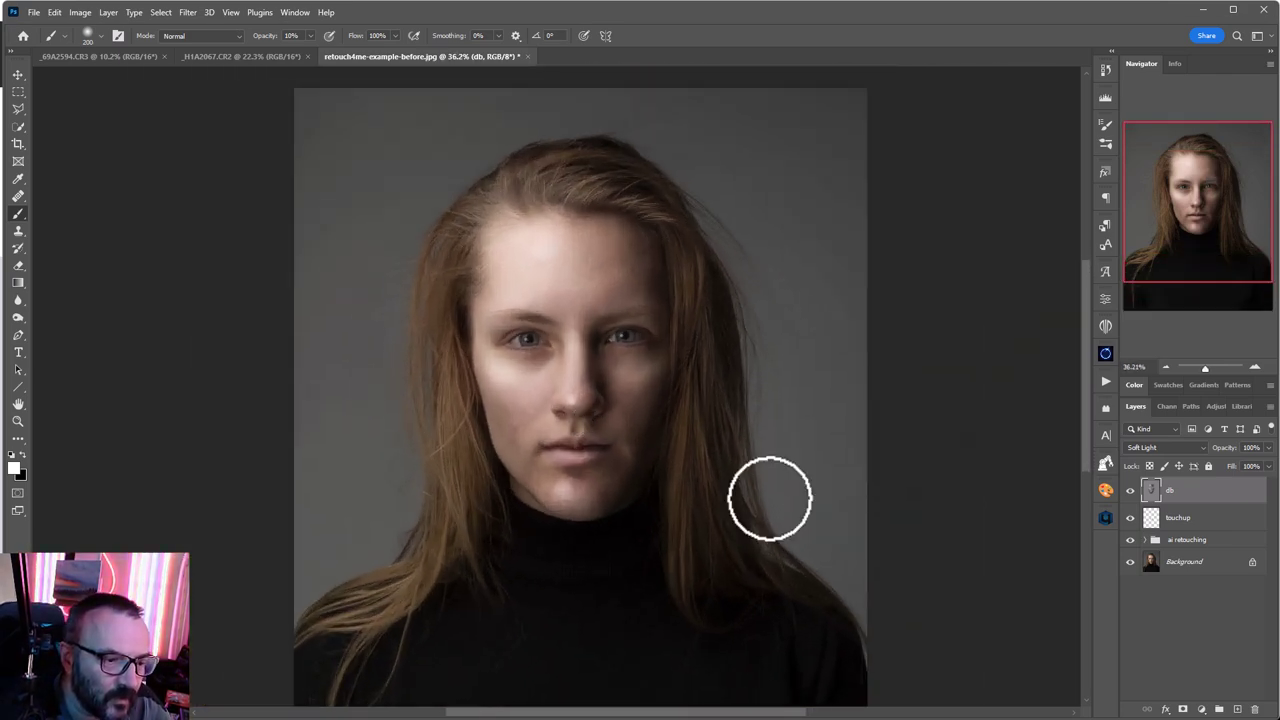
pyautogui.keyDown('shift'); pyautogui.click(1210, 542); pyautogui.keyUp('shift')
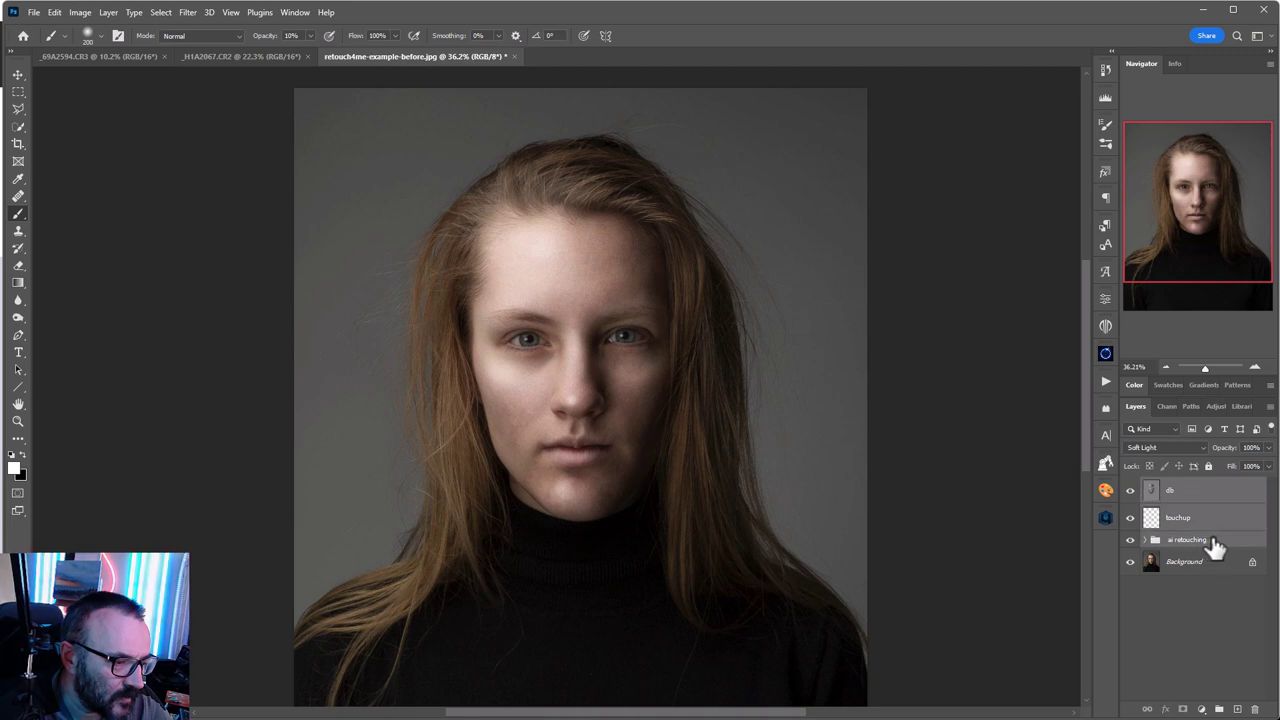
pyautogui.keyDown('alt'); pyautogui.click(1130, 563); pyautogui.keyUp('alt')
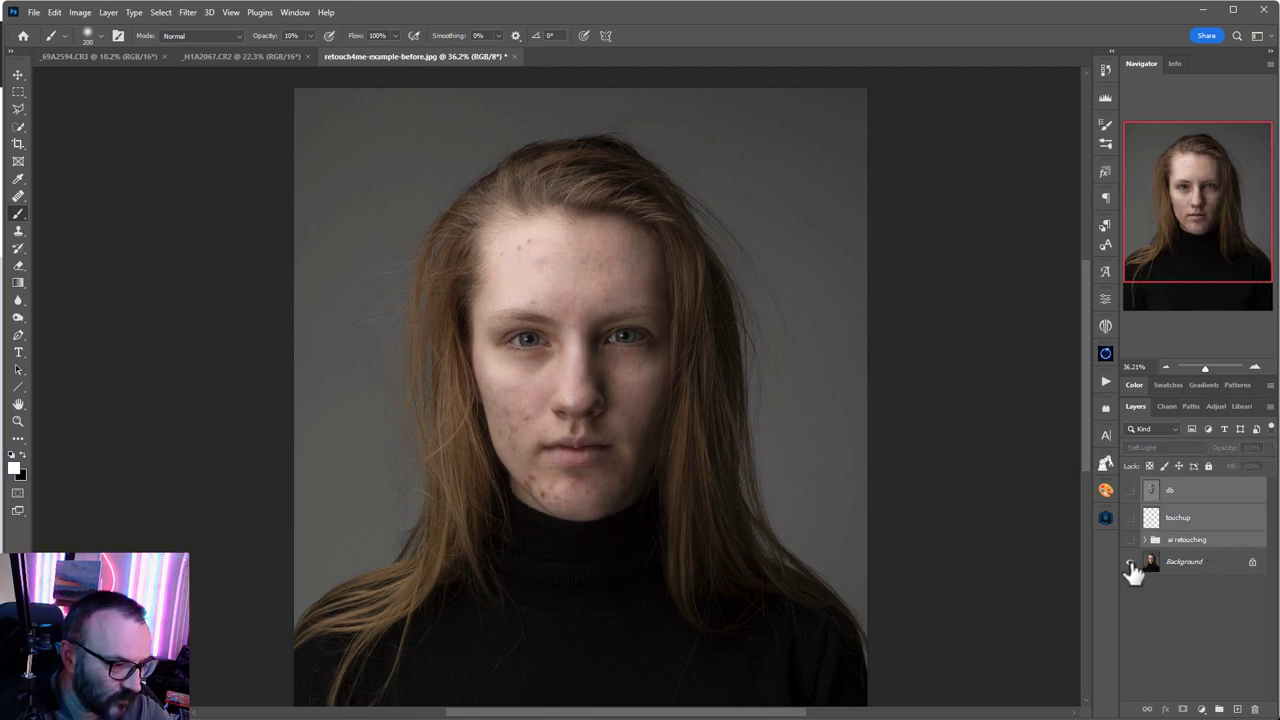
pyautogui.keyDown('alt'); pyautogui.click(1130, 563); pyautogui.keyUp('alt')
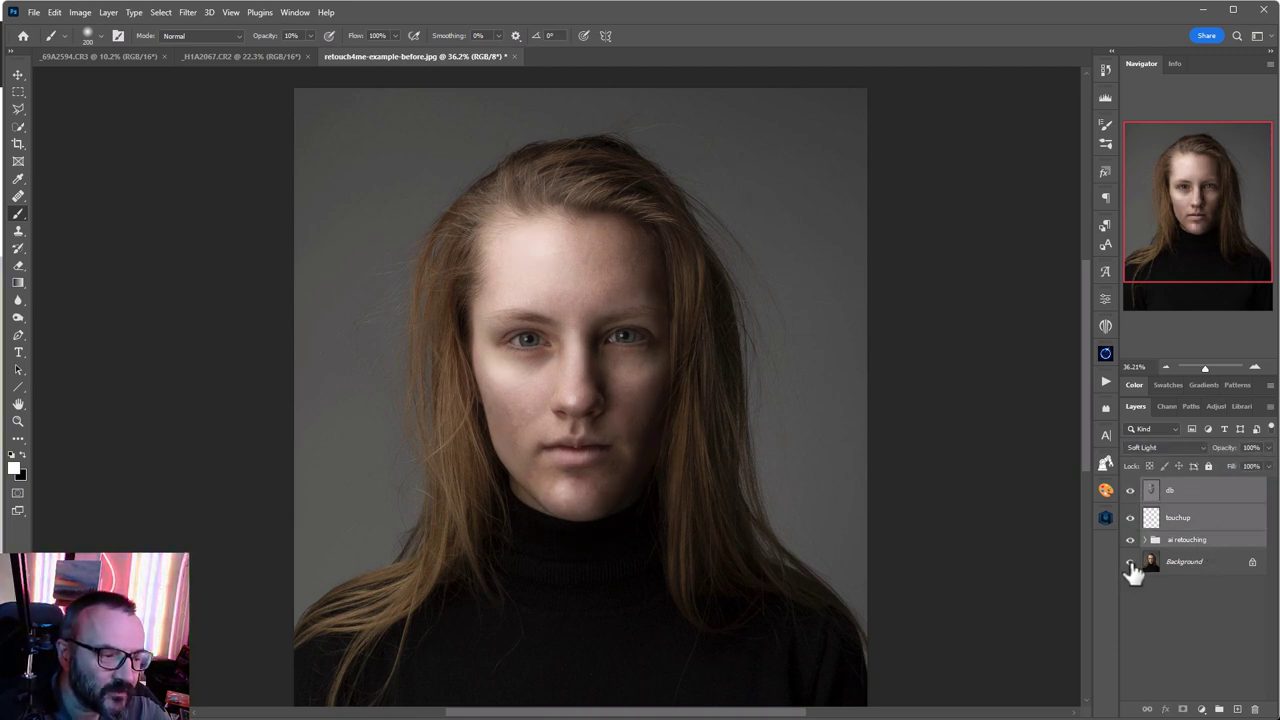
pyautogui.keyDown('alt'); pyautogui.click(1130, 563); pyautogui.keyUp('alt')
pyautogui.keyDown('alt'); pyautogui.click(1130, 563); pyautogui.keyUp('alt')
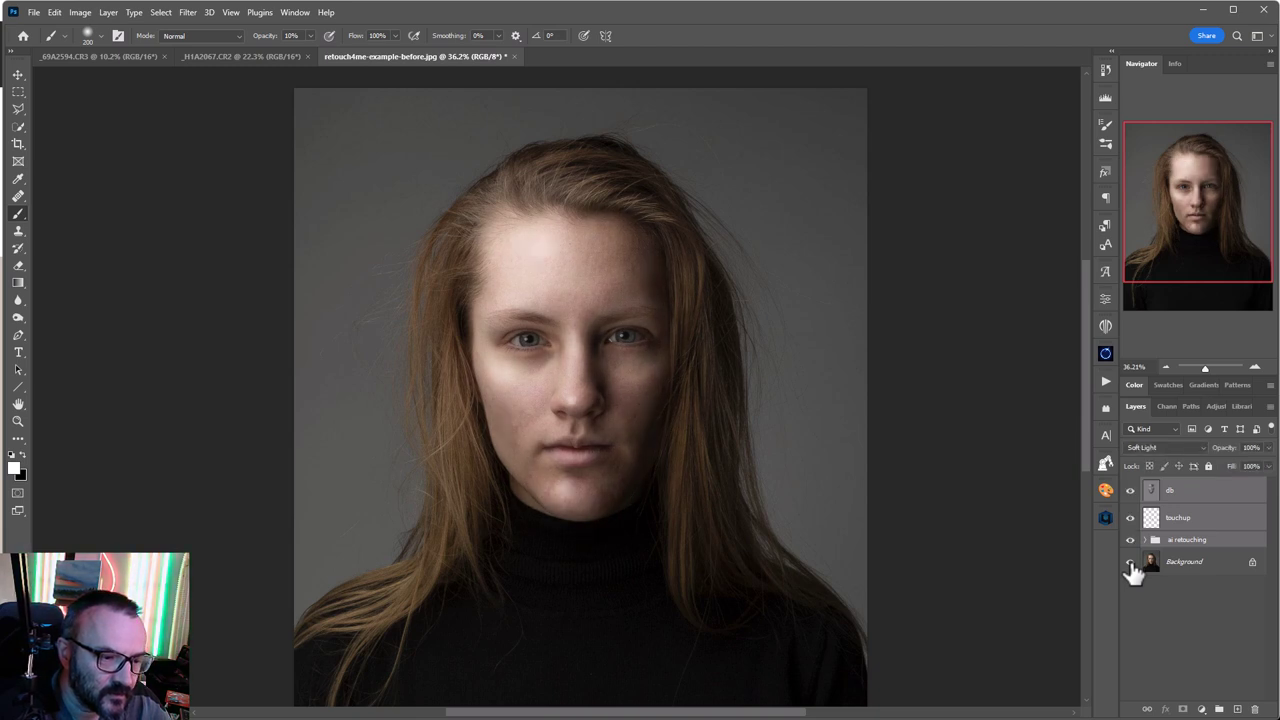
pyautogui.keyDown('alt'); pyautogui.click(1130, 563); pyautogui.keyUp('alt')
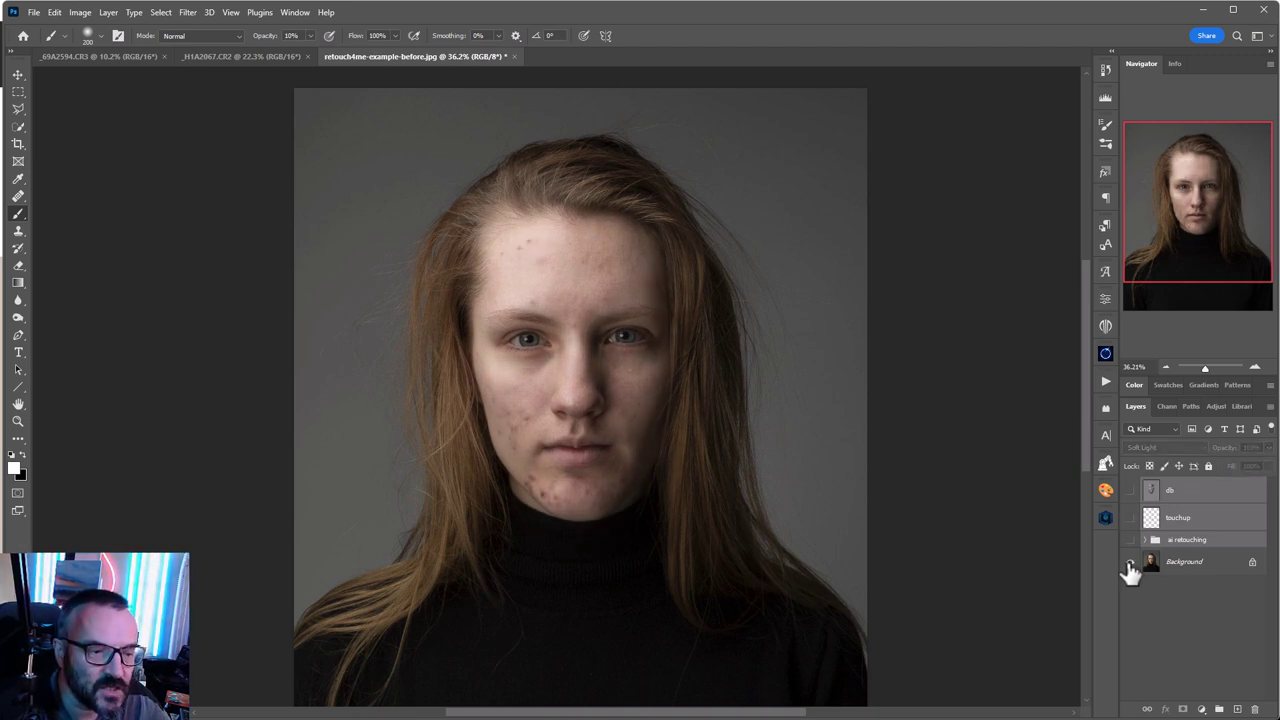
pyautogui.keyDown('alt'); pyautogui.click(1130, 563); pyautogui.keyUp('alt')
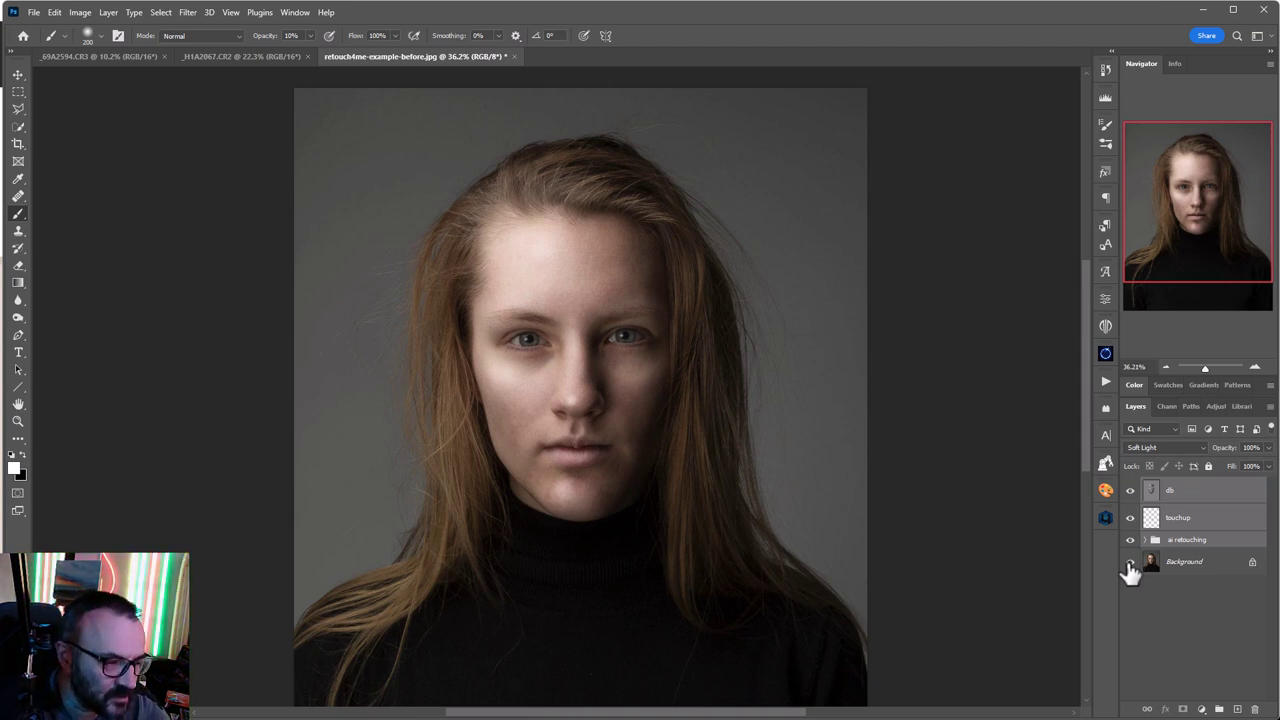
pyautogui.keyDown('alt'); pyautogui.click(1130, 563); pyautogui.keyUp('alt')
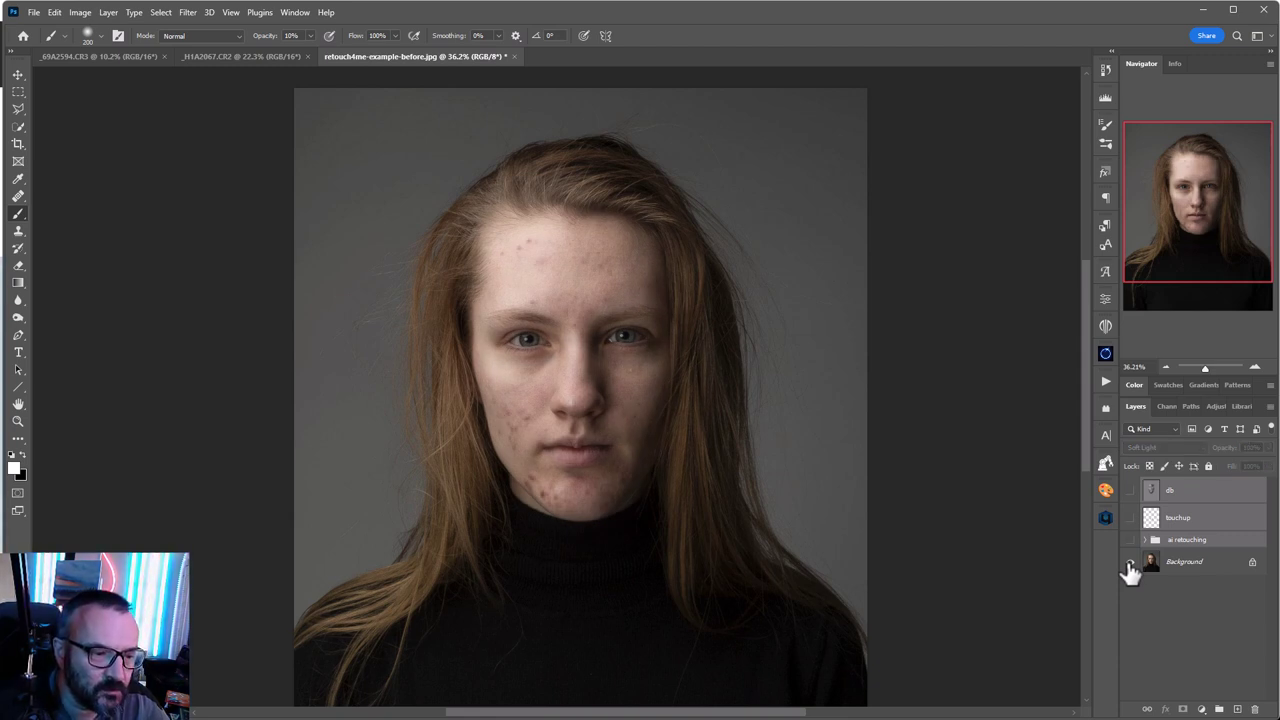
# Restore the visibility of all layers in the retouched portrait and switch to the _H1A2067.CR2 image.
pyautogui.keyDown('alt'); pyautogui.click(1130, 565); pyautogui.keyUp('alt')
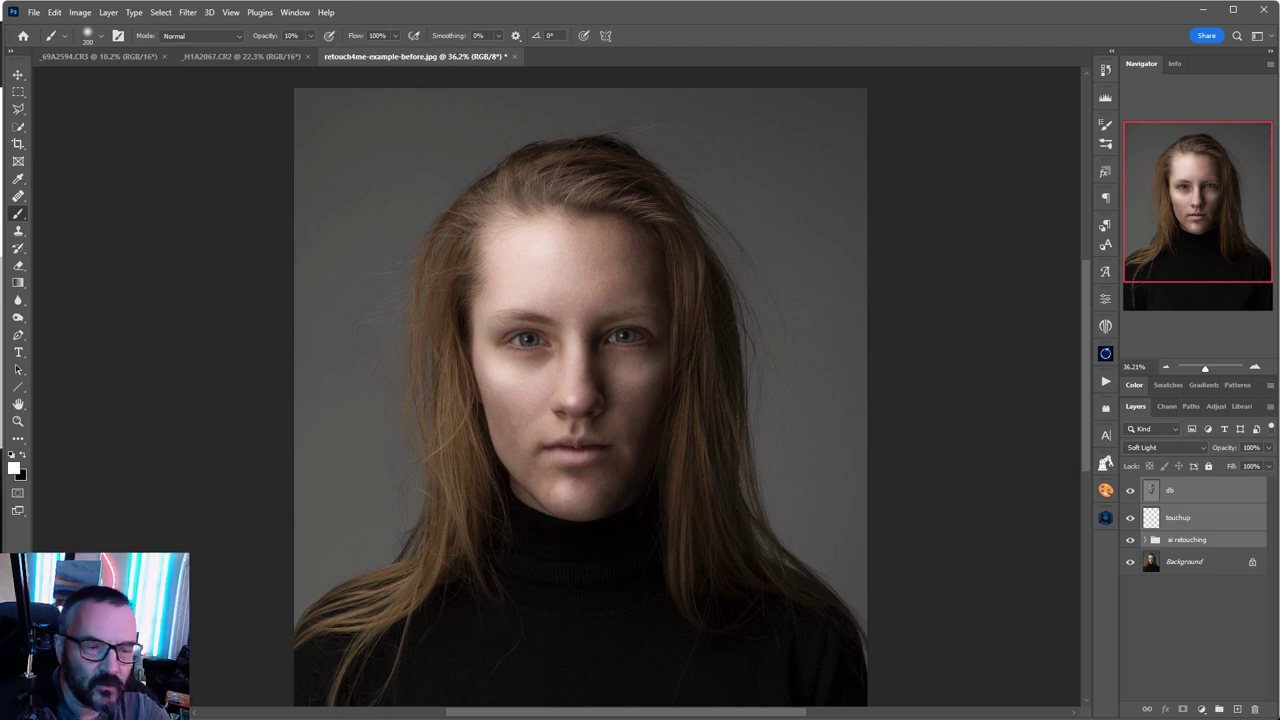
pyautogui.click(215, 50)
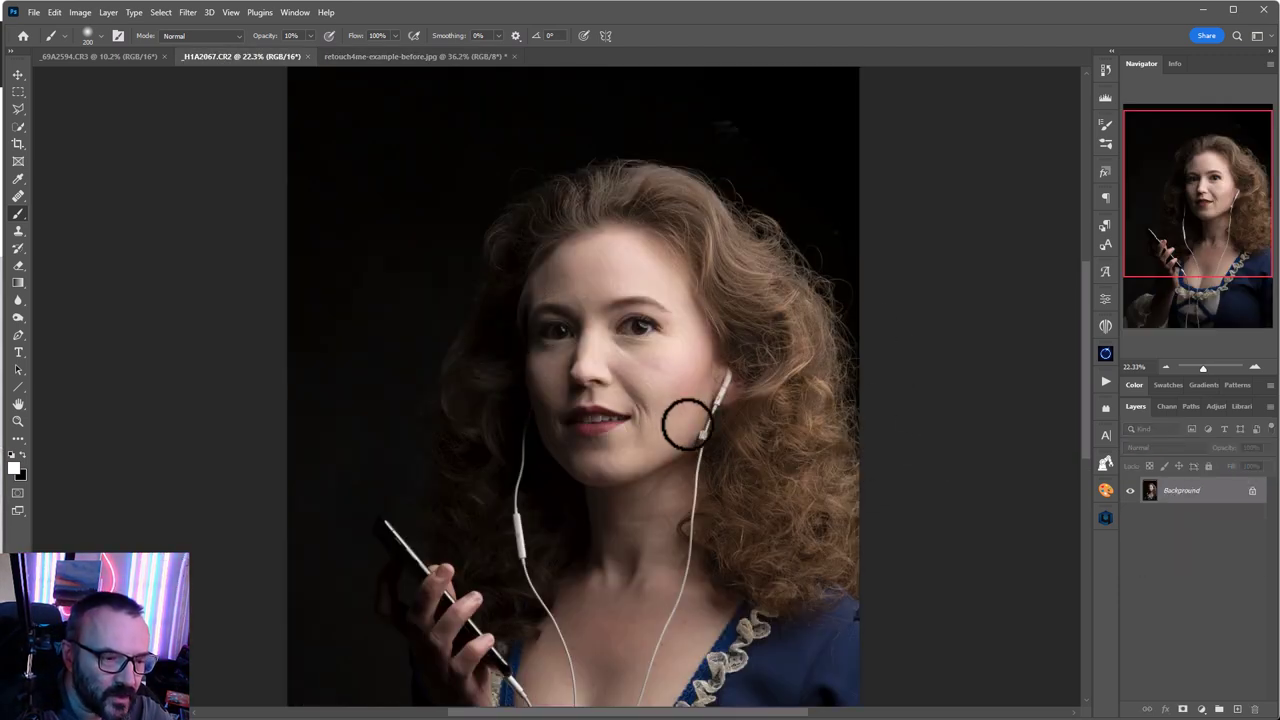
pyautogui.moveTo(657, 403); pyautogui.dragTo(623, 332)
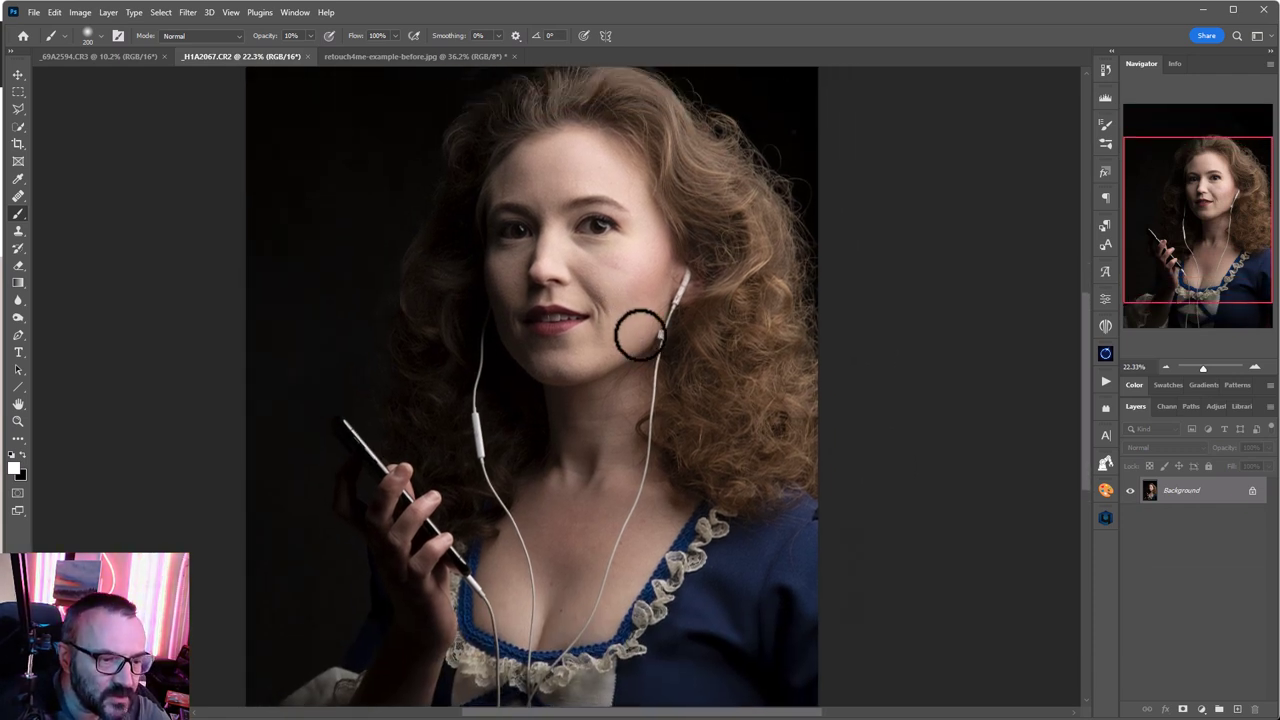
pyautogui.scroll(-2, 634, 336)
pyautogui.scroll(-1, 631, 343)
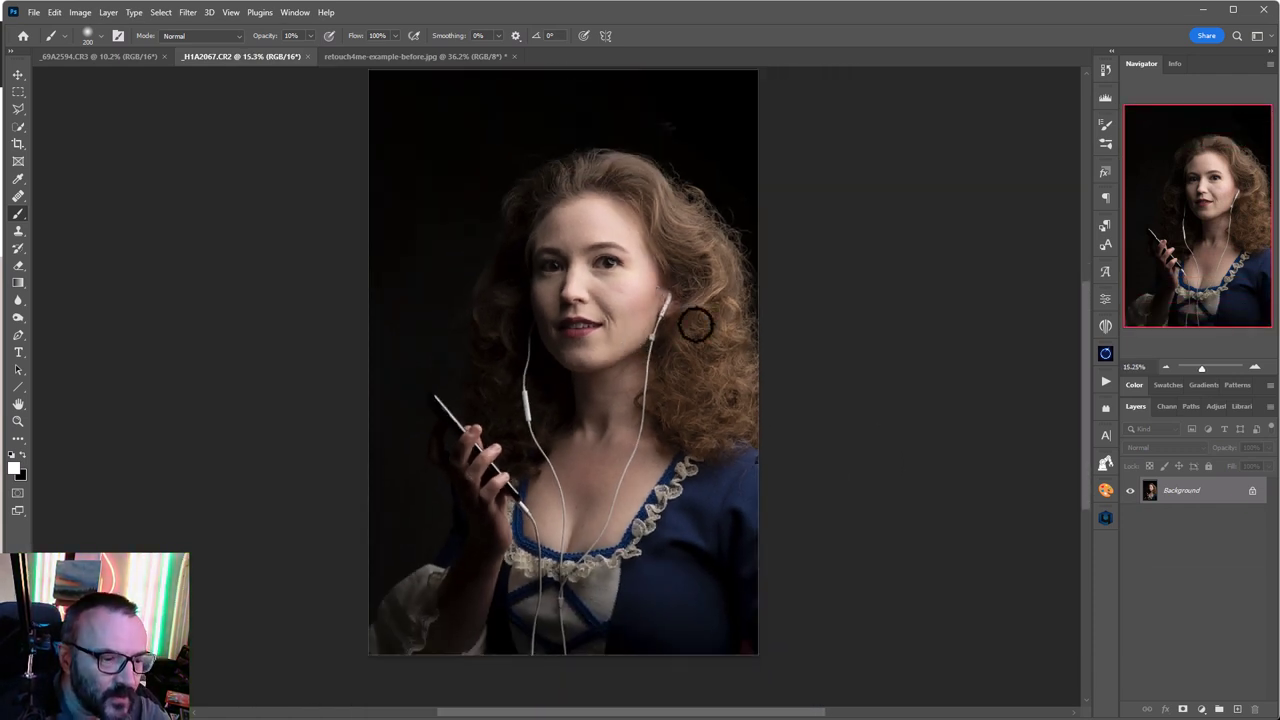
# Run the Retouch4me Heal, D&B, Skin Tone and Portrait Volumes plugins together on the _H1A2067.CR2 portrait.
pyautogui.click(1106, 516)
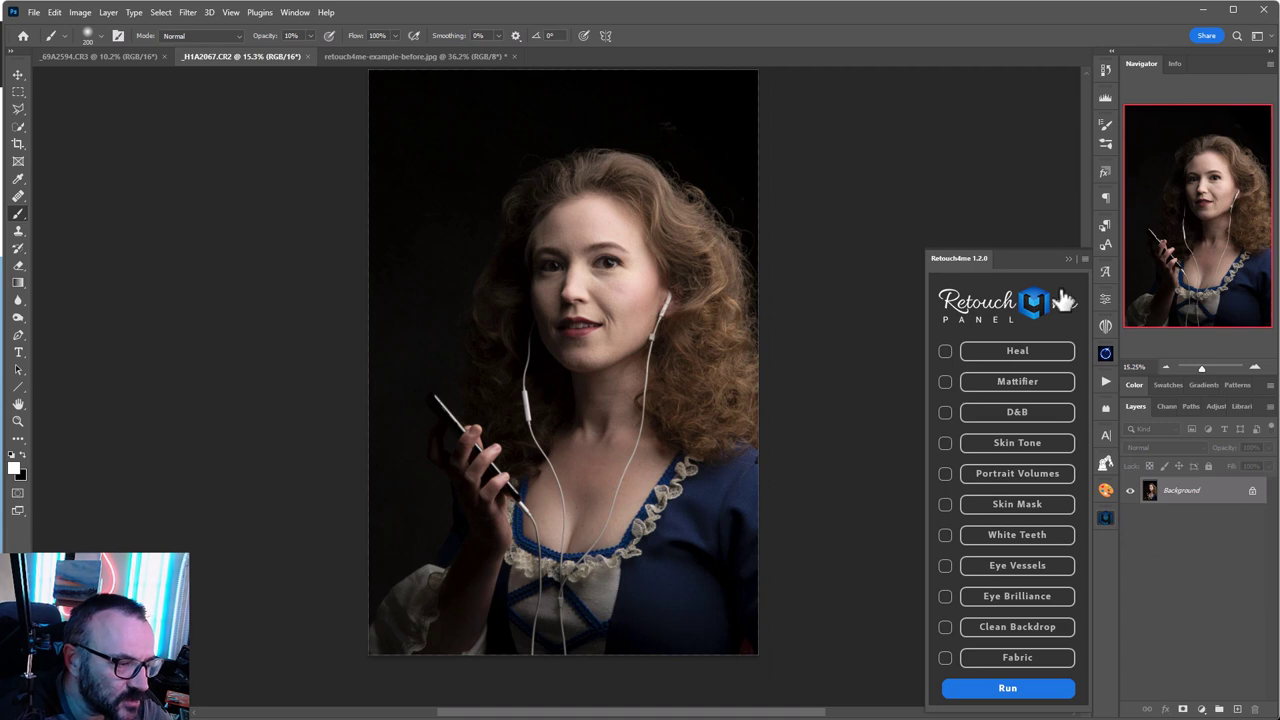
pyautogui.click(944, 352)
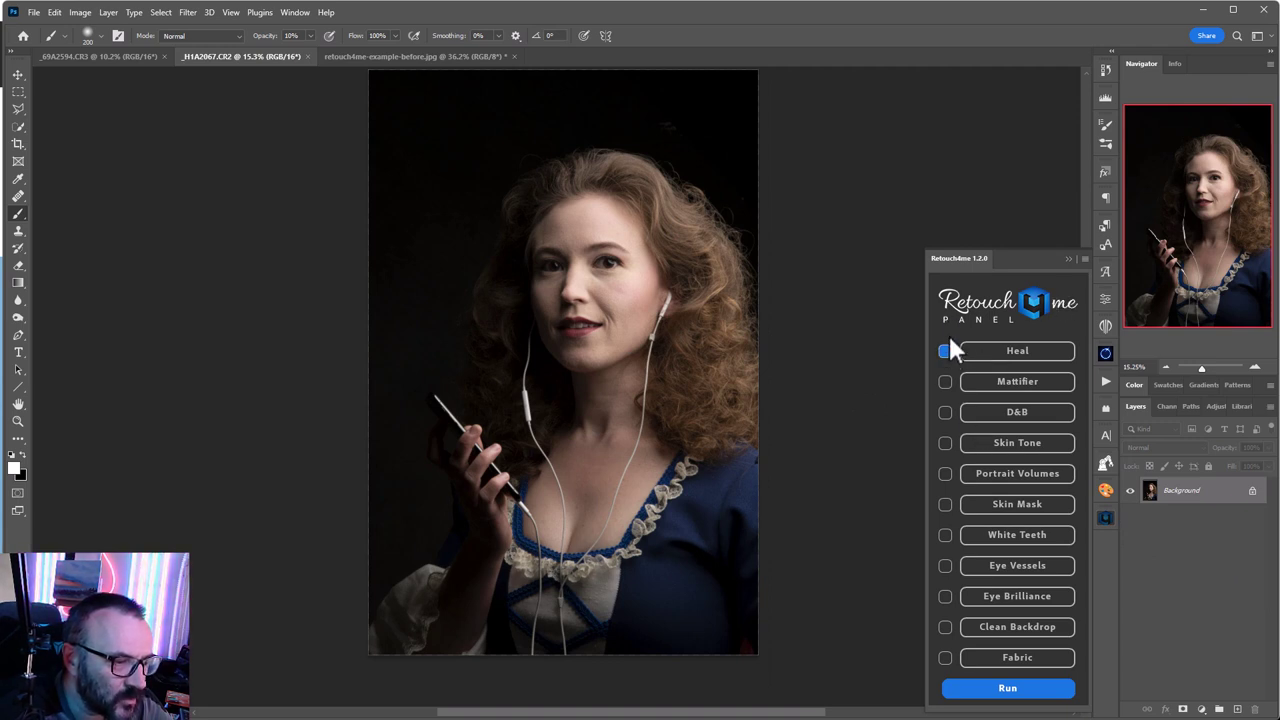
pyautogui.click(945, 412)
pyautogui.click(945, 443)
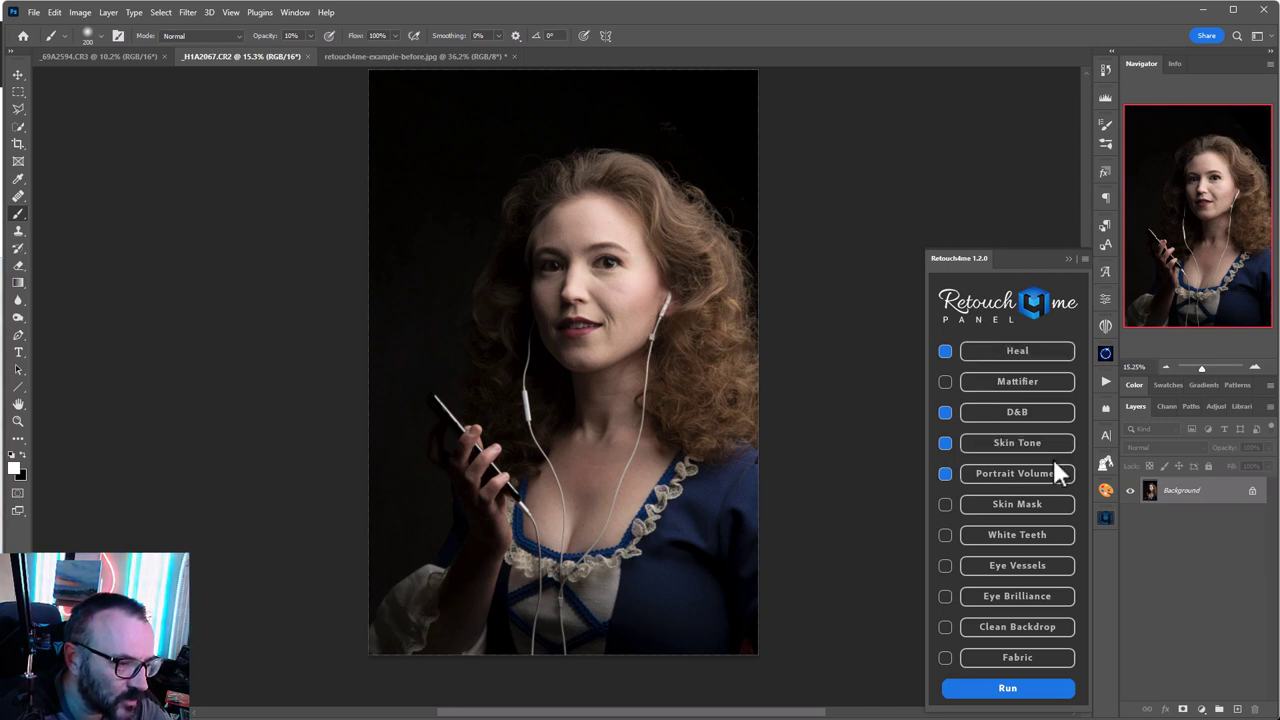
pyautogui.click(1006, 692)
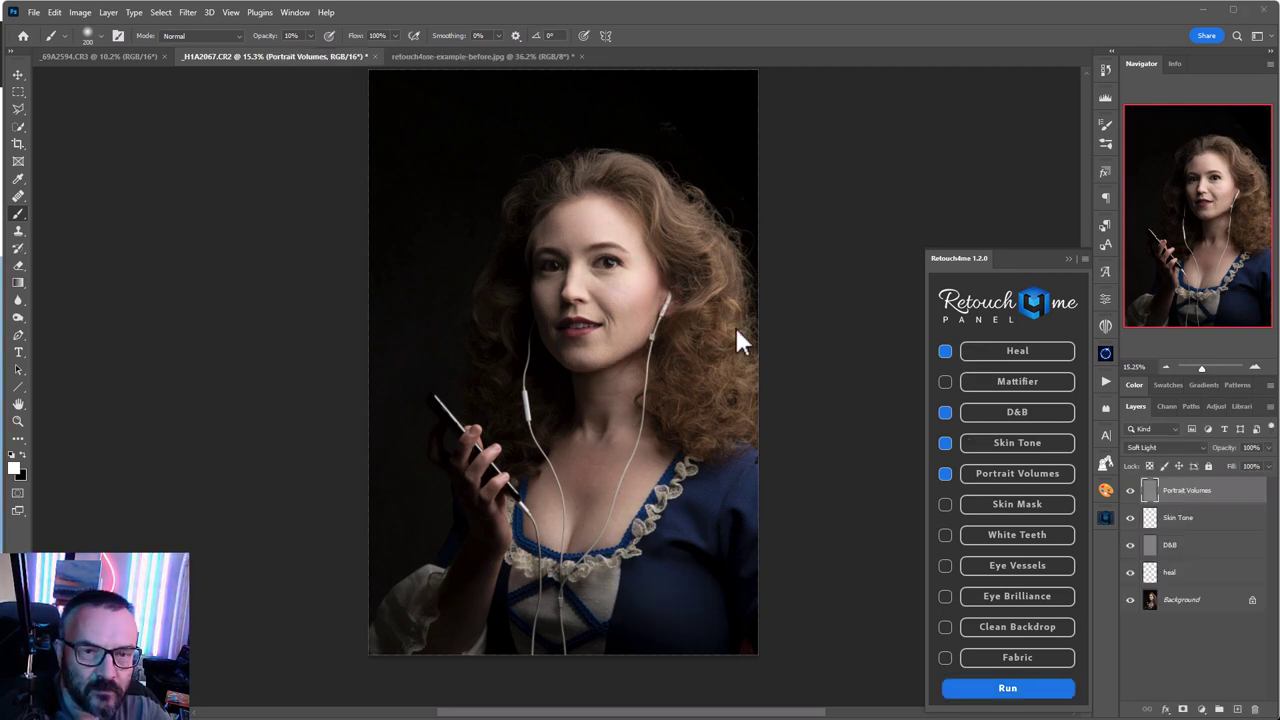
# Hide the Portrait Volumes, Skin Tone, D&B and heal layers to examine the original face up close.
pyautogui.moveTo(1131, 490); pyautogui.dragTo(1135, 562)
pyautogui.click(1190, 578)
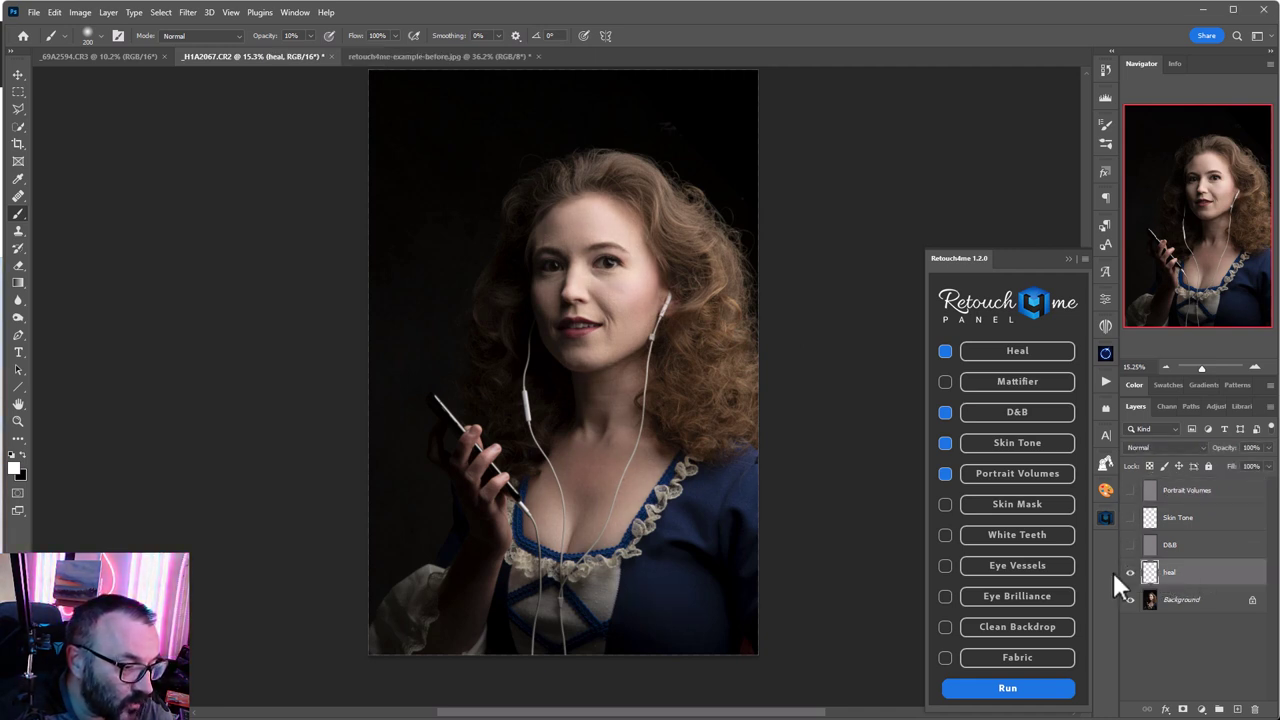
pyautogui.click(1130, 571)
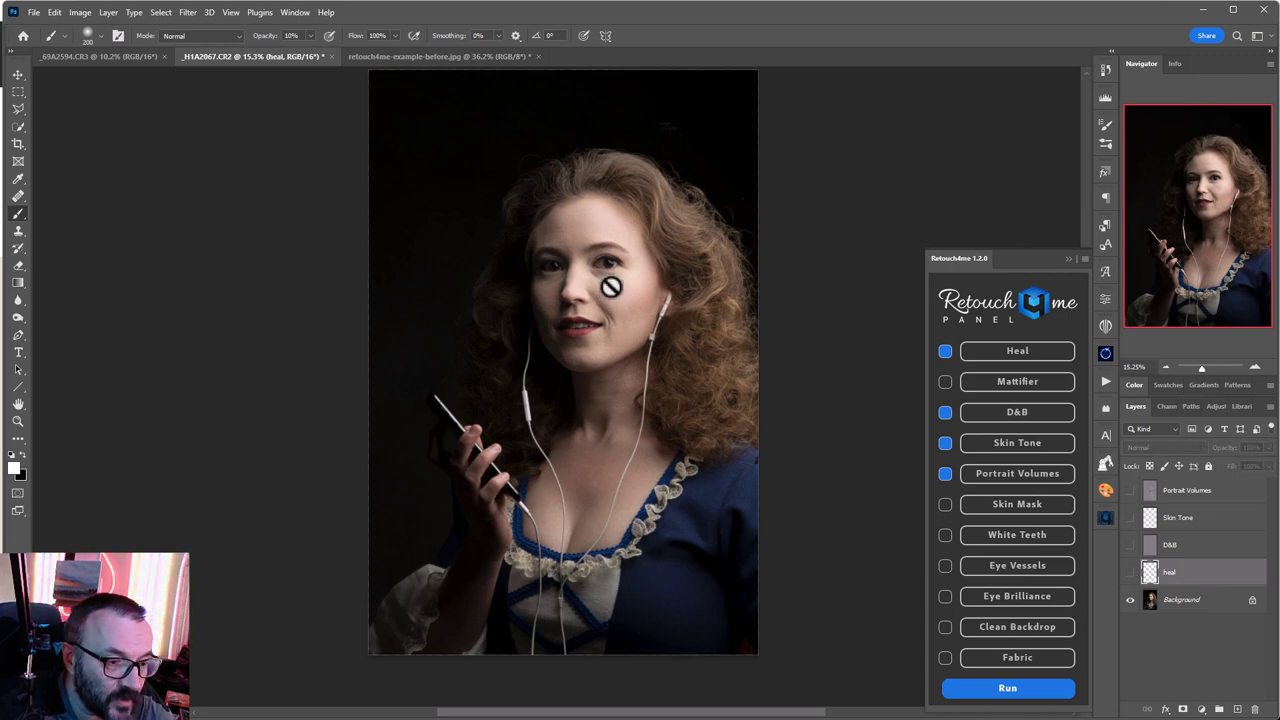
pyautogui.scroll(2, 608, 286)
pyautogui.scroll(3, 620, 270)
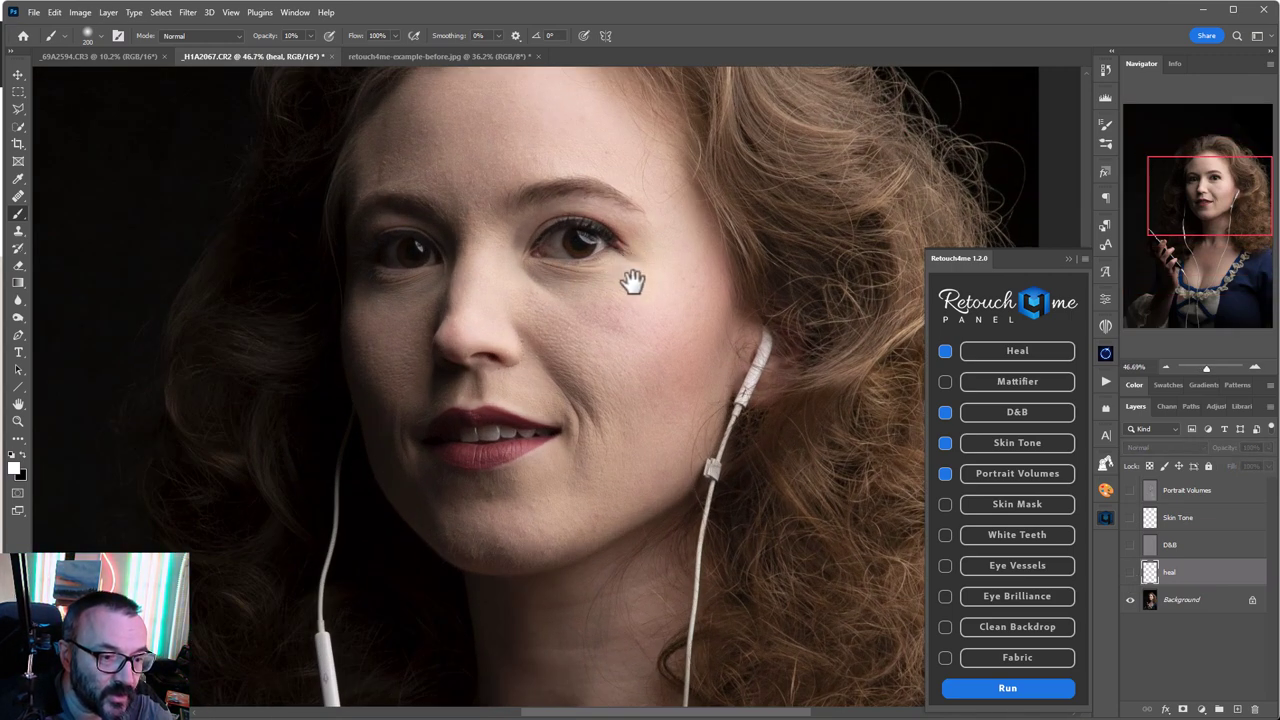
pyautogui.moveTo(631, 280); pyautogui.dragTo(615, 358)
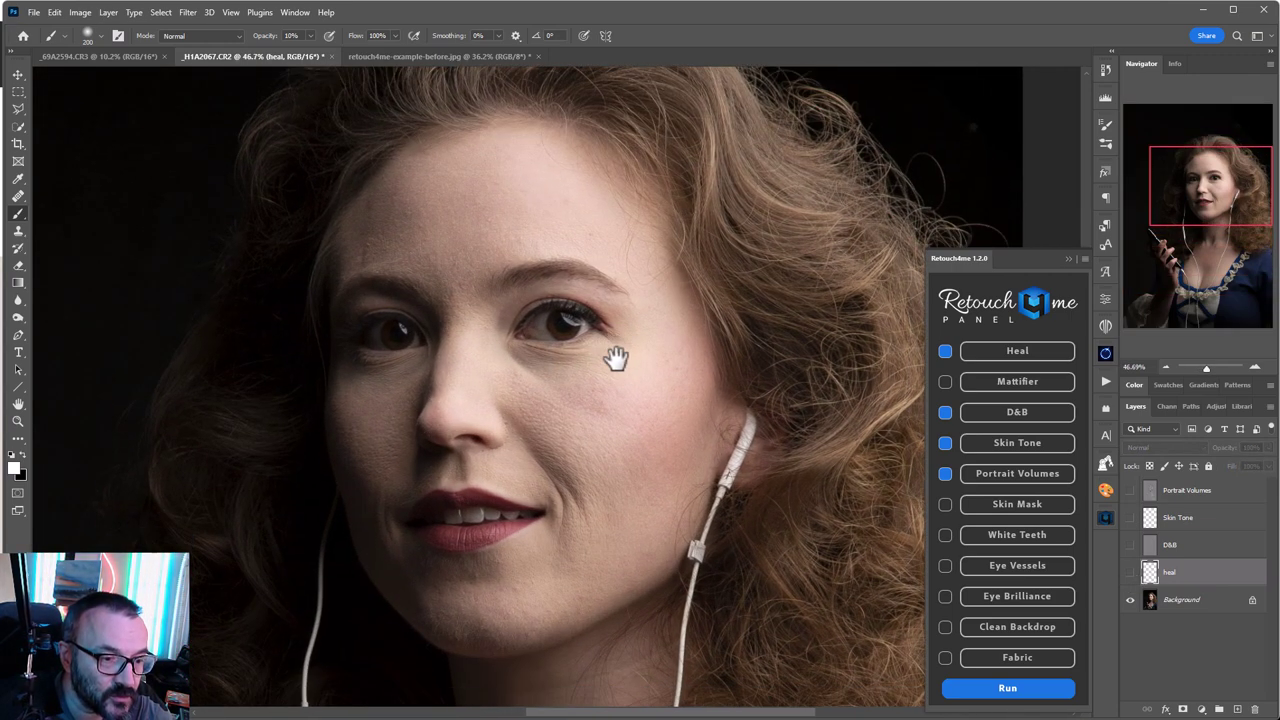
# Show the heal layer, inspect its patches without the Background, and compare the healed skin with the original.
pyautogui.click(1130, 572)
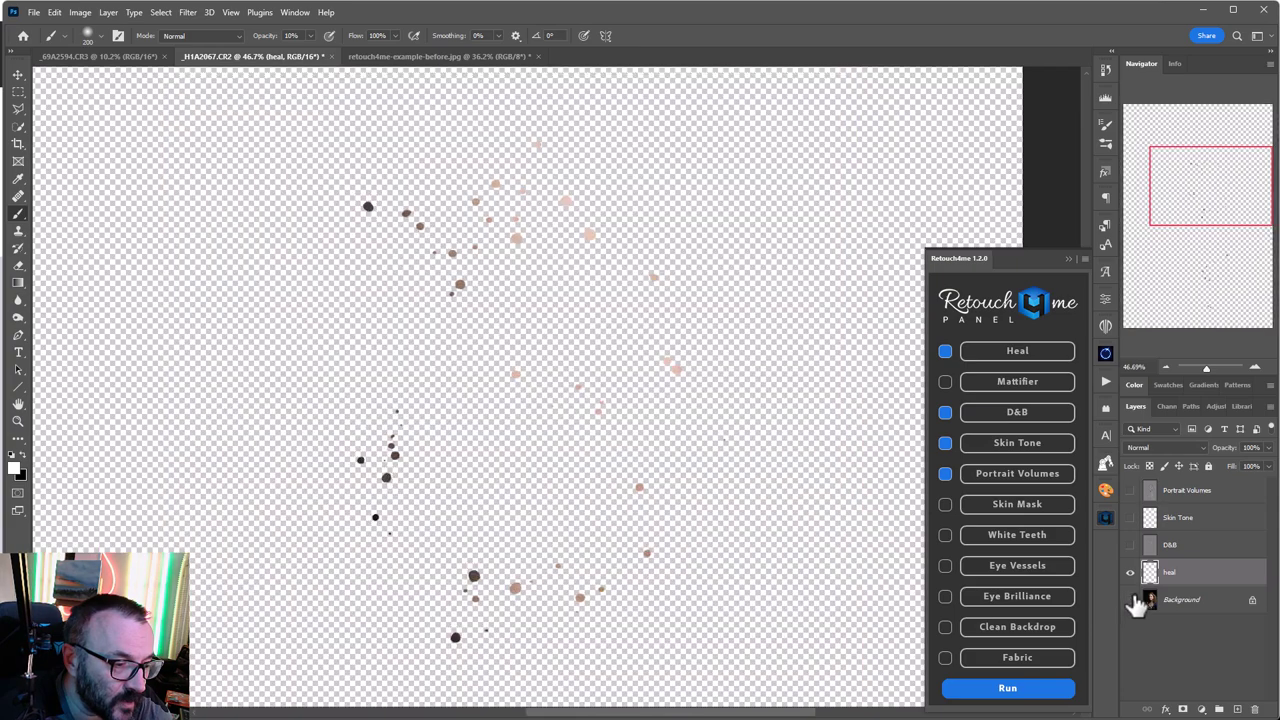
pyautogui.click(1130, 599)
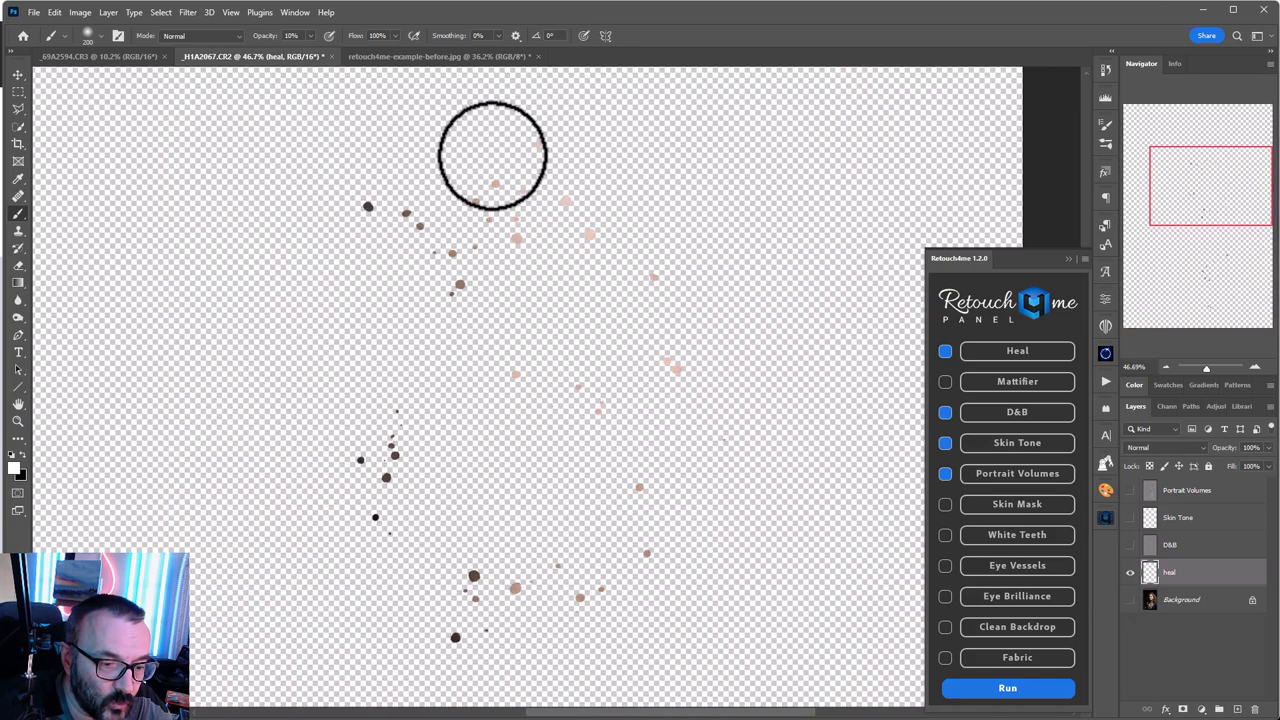
pyautogui.click(1131, 600)
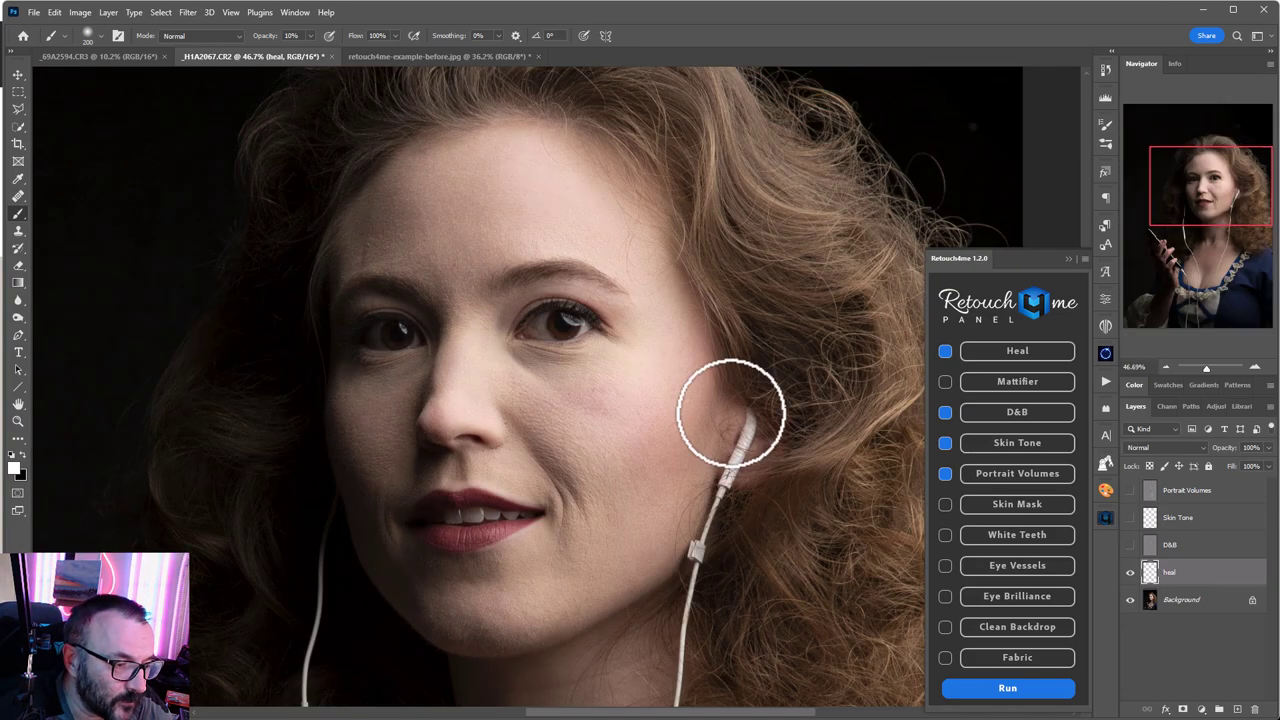
pyautogui.click(1130, 572)
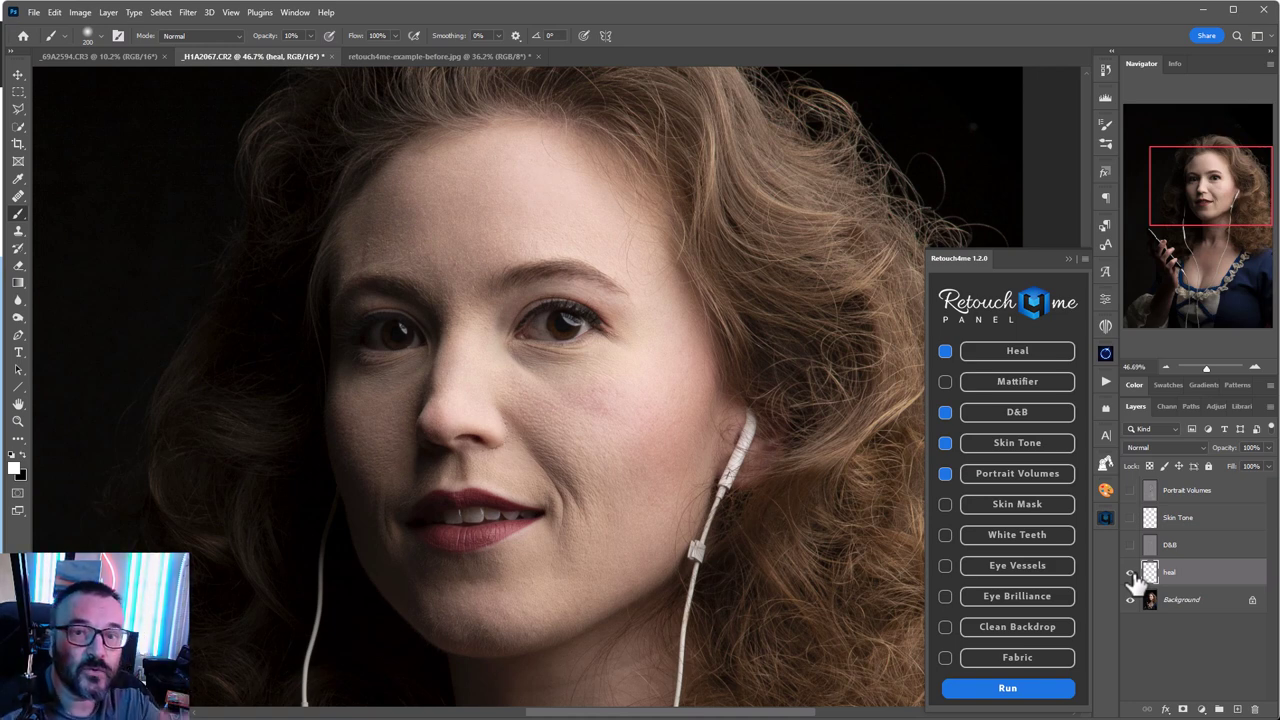
# Show the D&B layer and inspect its contents by switching its blend mode to Normal and back to Soft Light.
pyautogui.click(1130, 545)
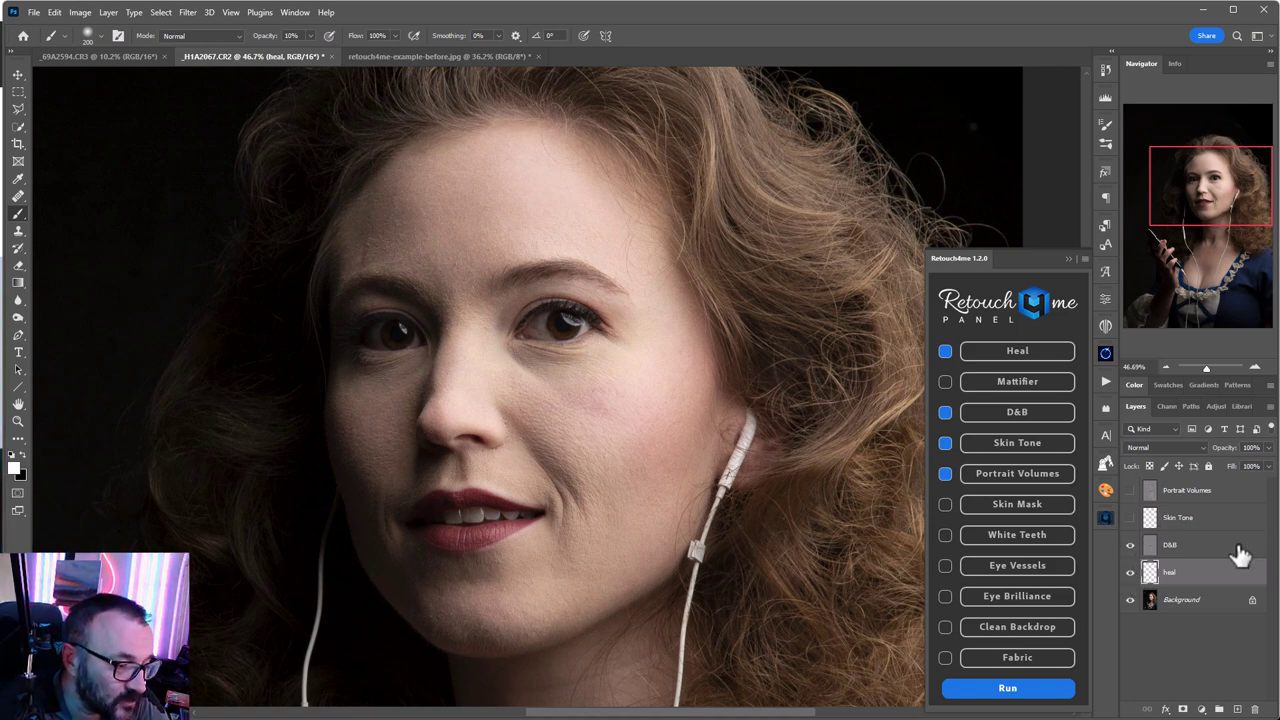
pyautogui.click(1238, 548)
pyautogui.click(1177, 447)
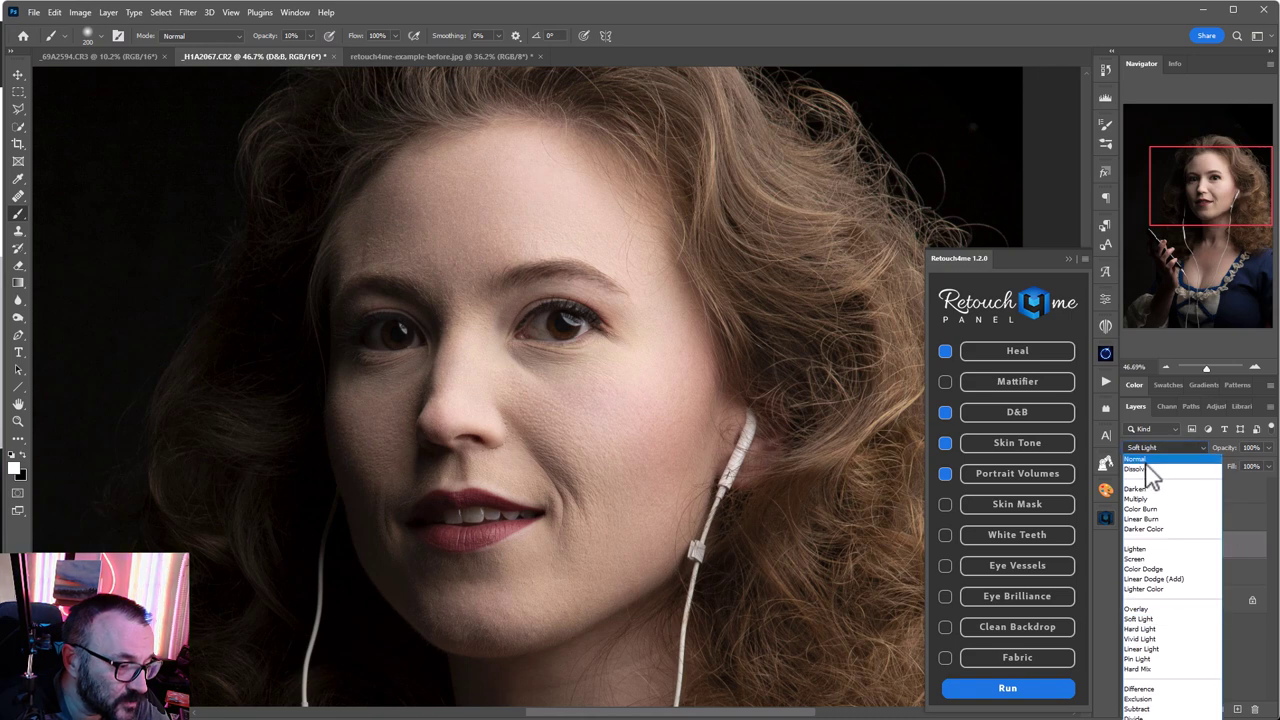
pyautogui.click(1146, 462)
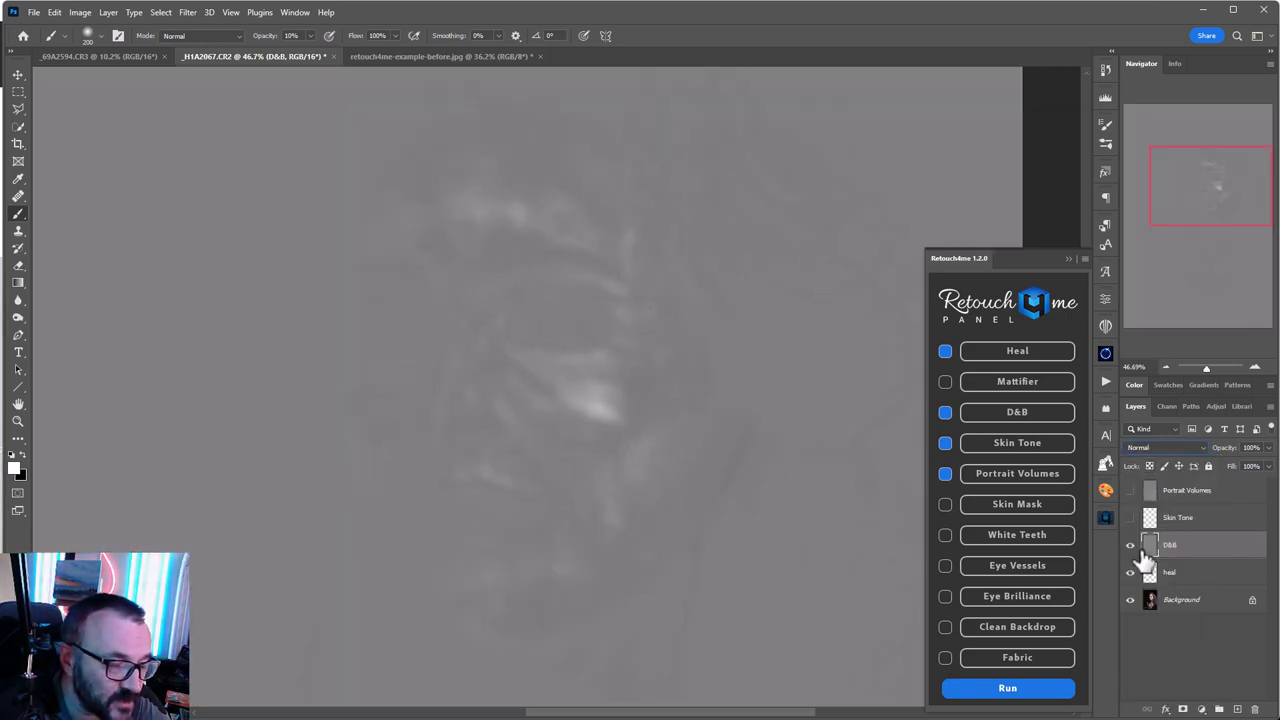
pyautogui.click(1172, 448)
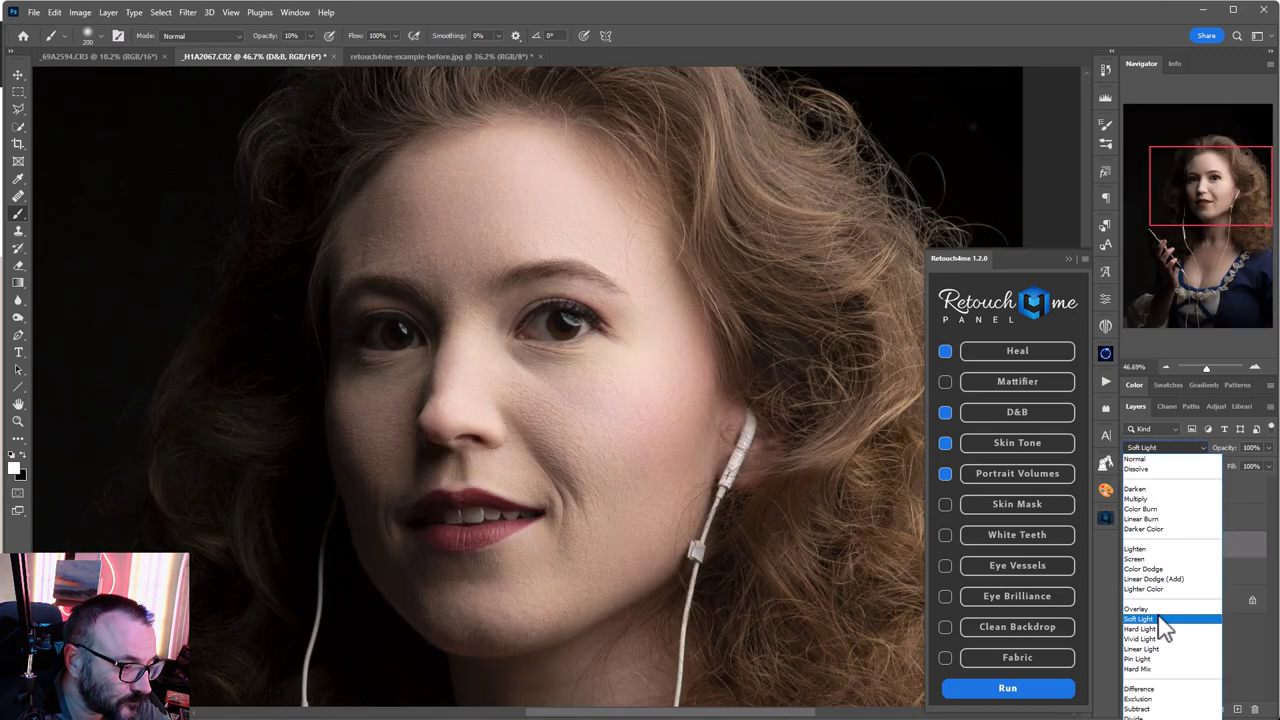
pyautogui.click(1163, 620)
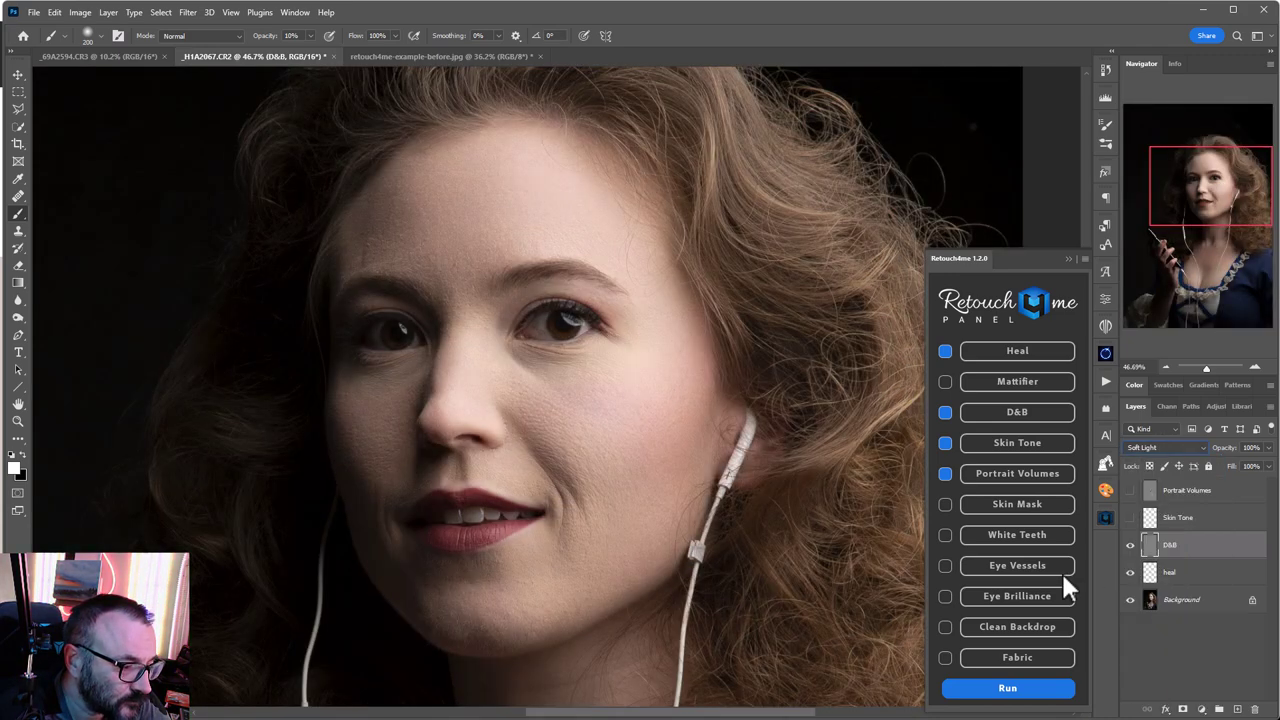
# Compare the face with and without the D&B layer, leaving the layer visible.
pyautogui.click(1132, 546)
pyautogui.click(1132, 546)
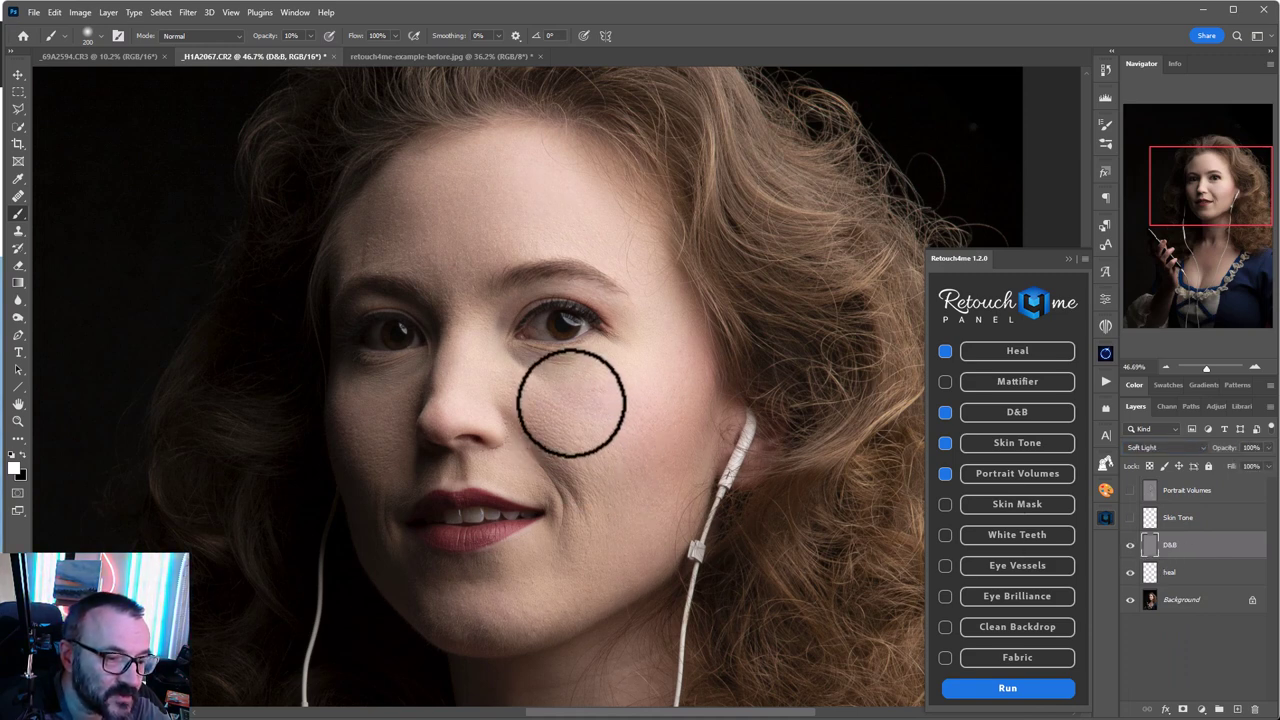
pyautogui.click(1132, 546)
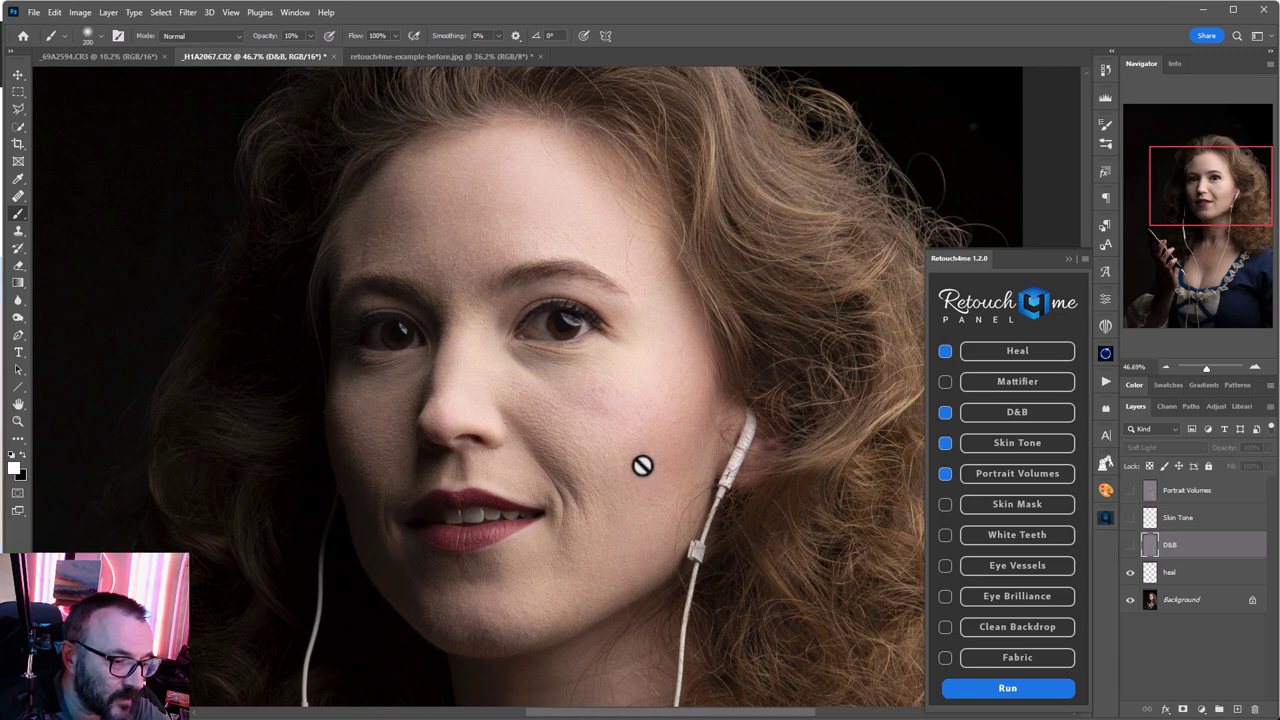
pyautogui.click(1131, 545)
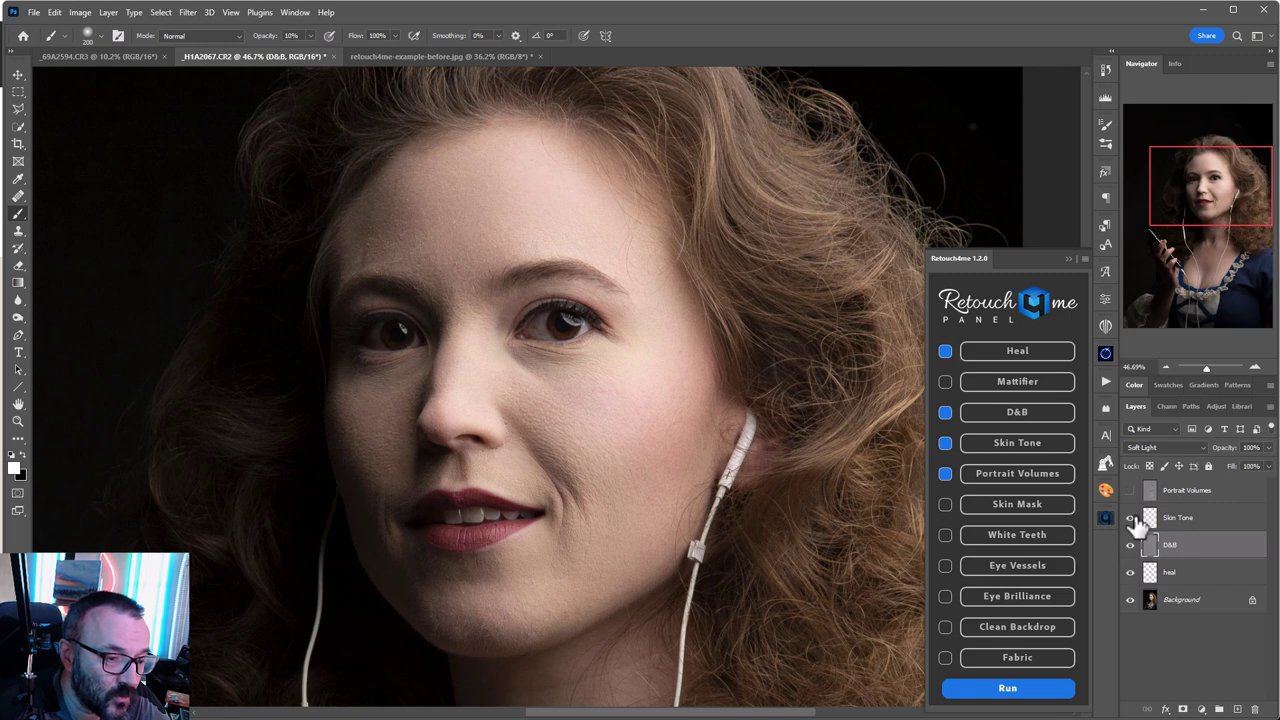
# Show the Skin Tone layer and compare the portrait with and without the Portrait Volumes layer, leaving both visible.
pyautogui.click(1131, 517)
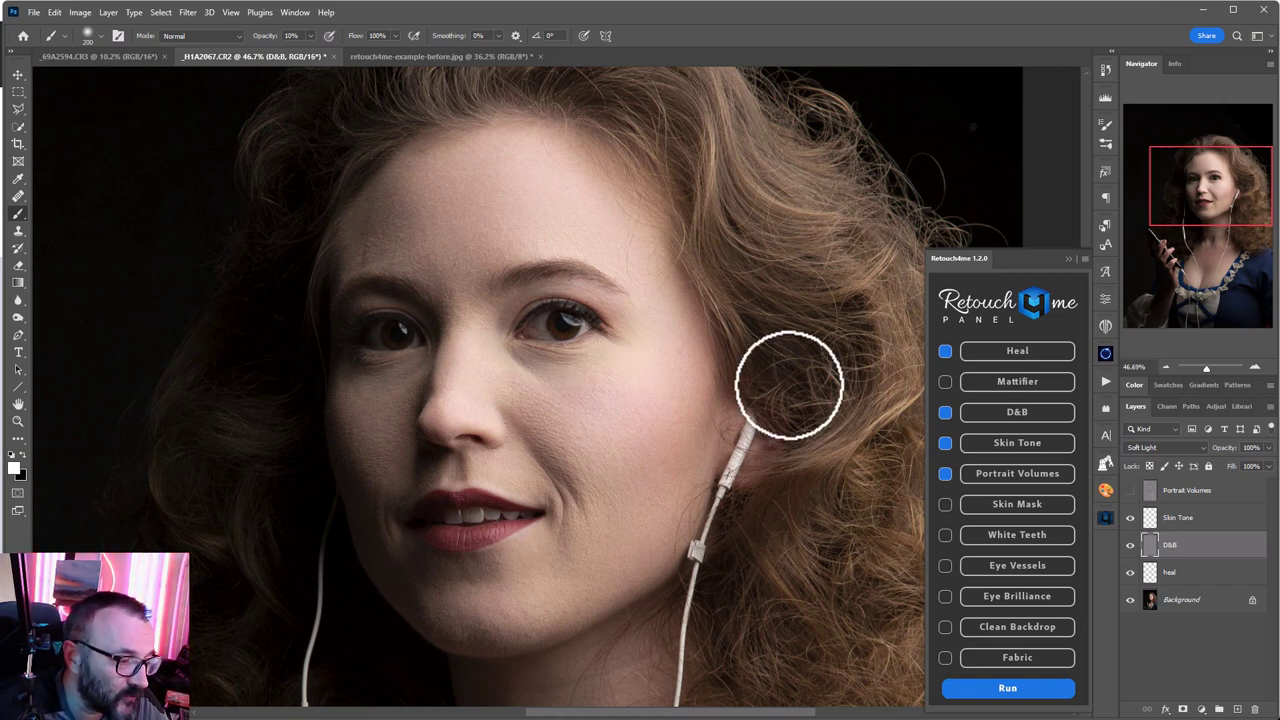
pyautogui.click(1131, 491)
pyautogui.click(1131, 491)
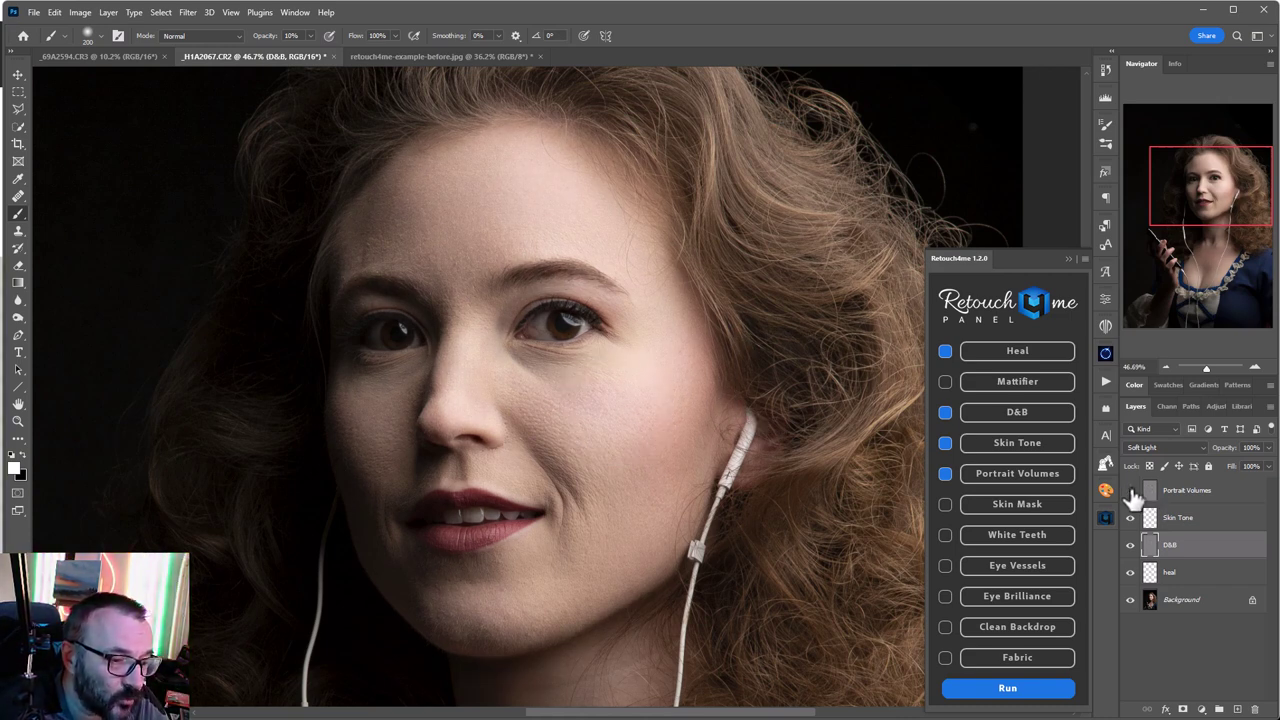
pyautogui.click(1131, 491)
pyautogui.click(1131, 491)
pyautogui.click(1131, 491)
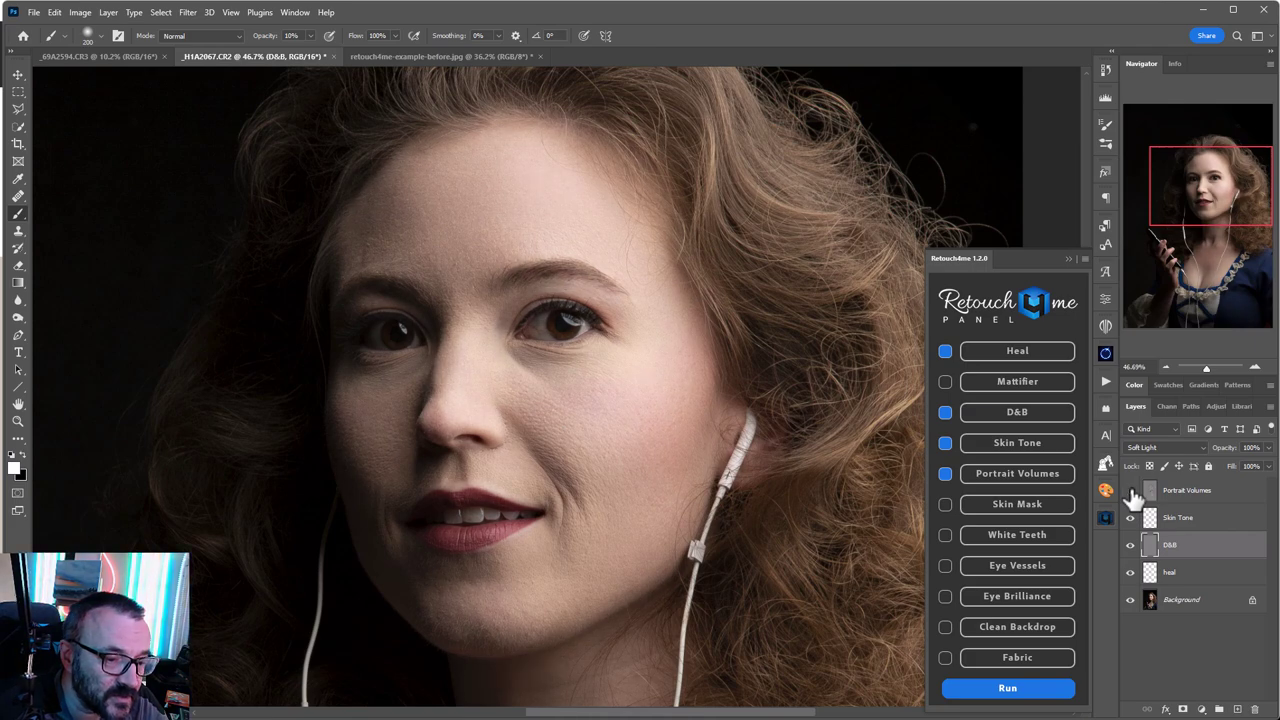
pyautogui.click(1131, 491)
pyautogui.click(1131, 491)
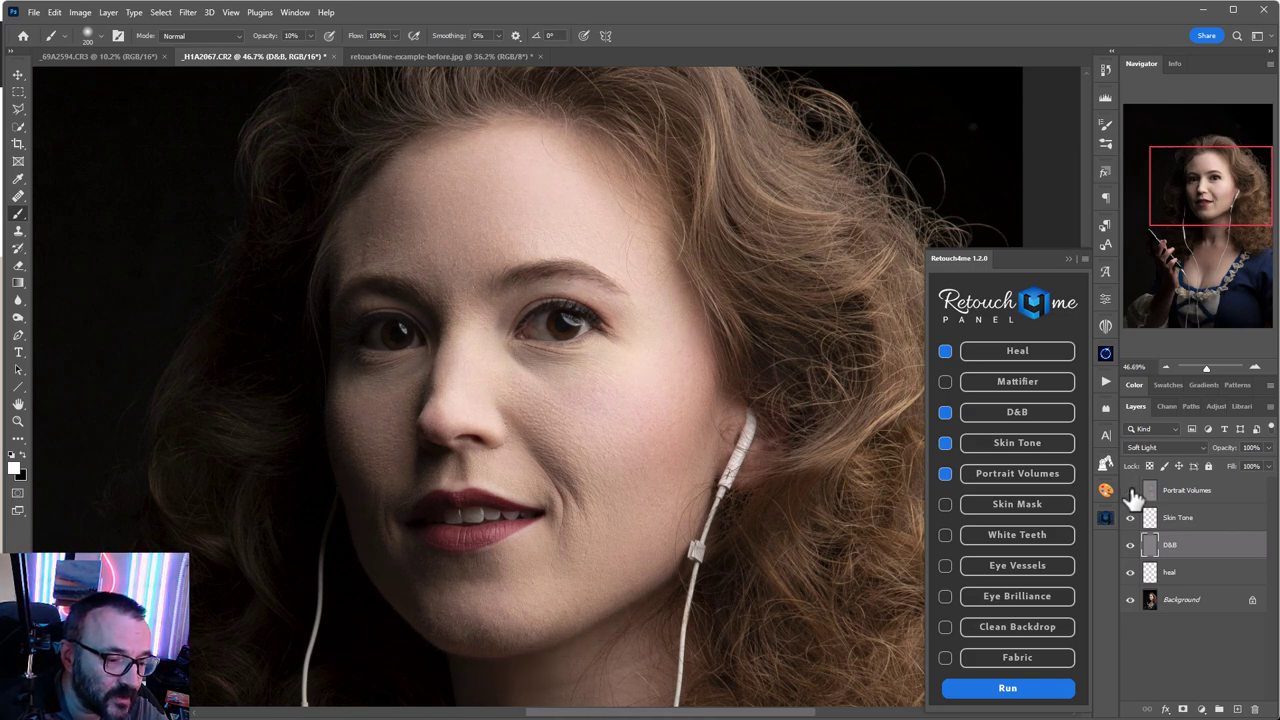
pyautogui.click(1131, 491)
pyautogui.click(1131, 491)
pyautogui.scroll(-6, 566, 446)
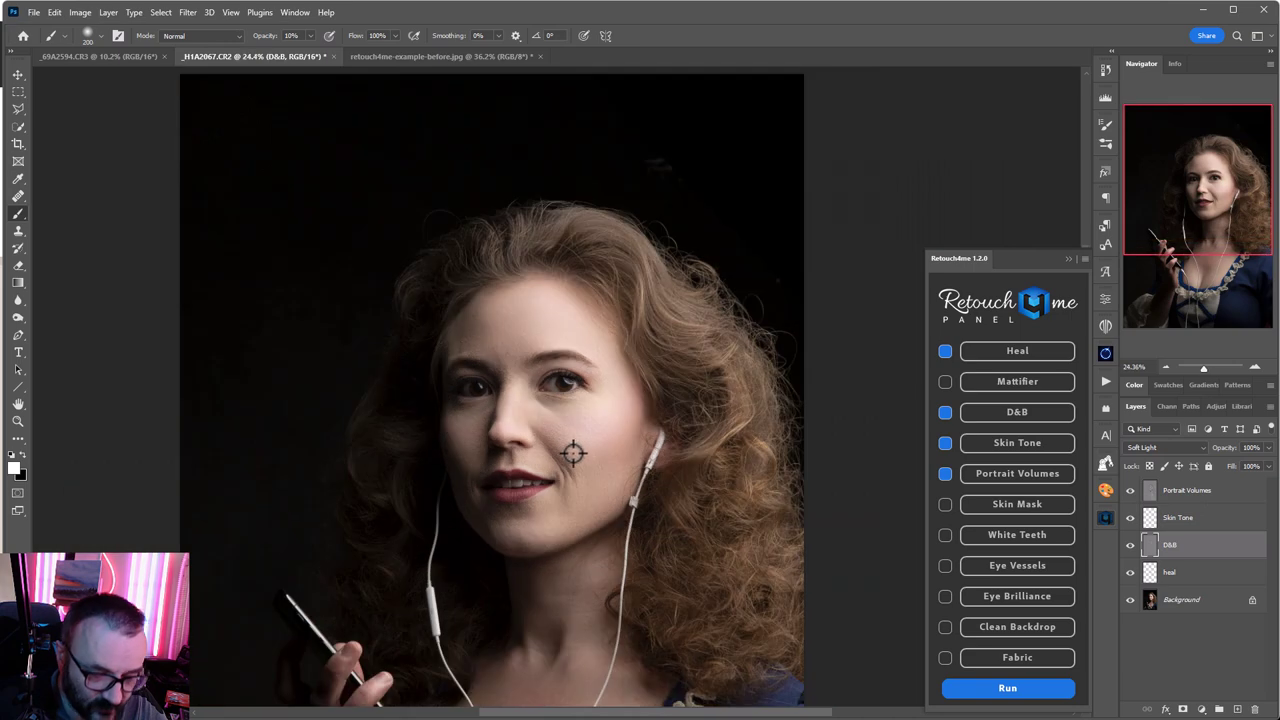
pyautogui.scroll(-3, 625, 520)
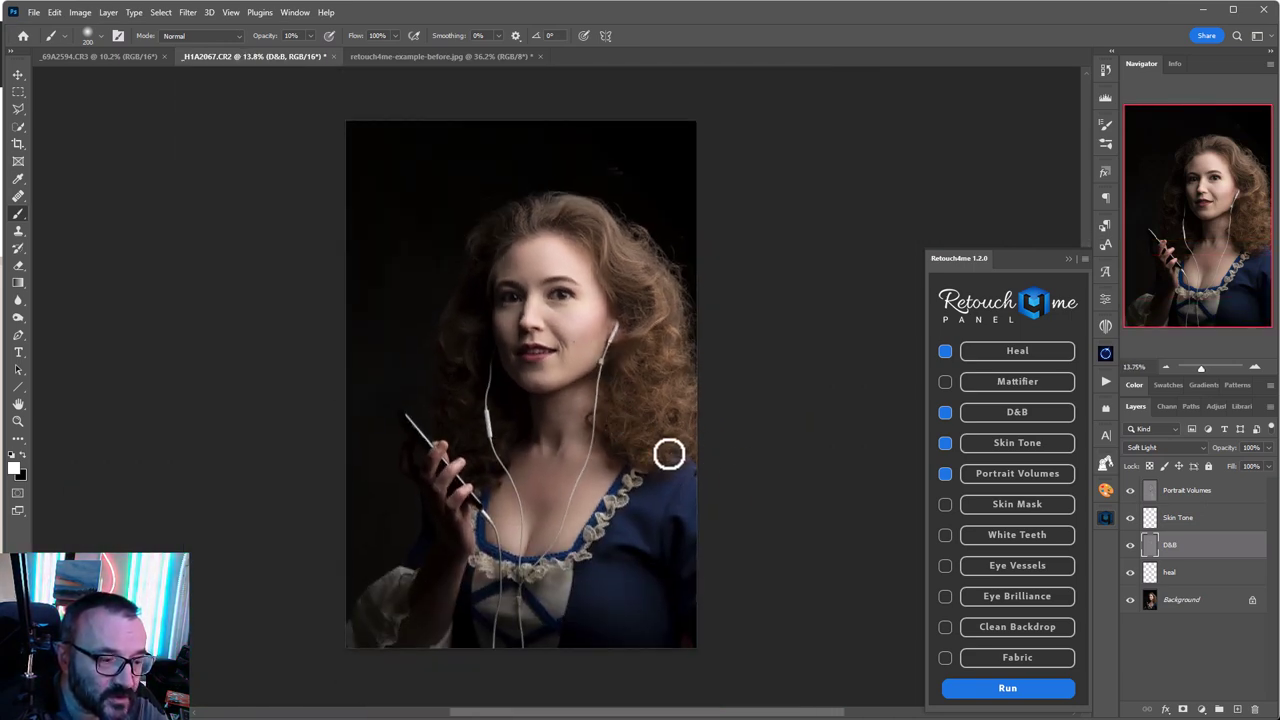
# Launch Fabric for the _69A2594.CR3 image with the Heal, D&B, Skin Tone and Portrait Volumes plugins deselected.
pyautogui.click(95, 57)
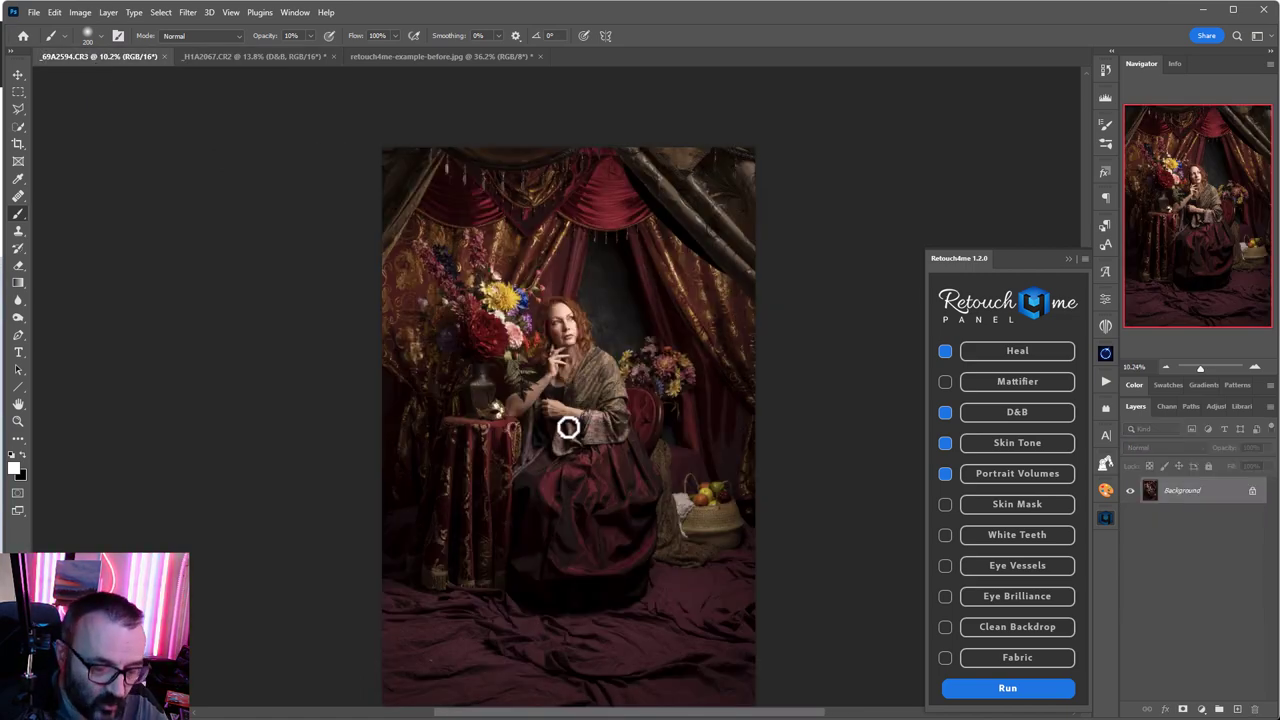
pyautogui.scroll(-2, 565, 430)
pyautogui.scroll(1, 560, 445)
pyautogui.moveTo(552, 460); pyautogui.dragTo(571, 434)
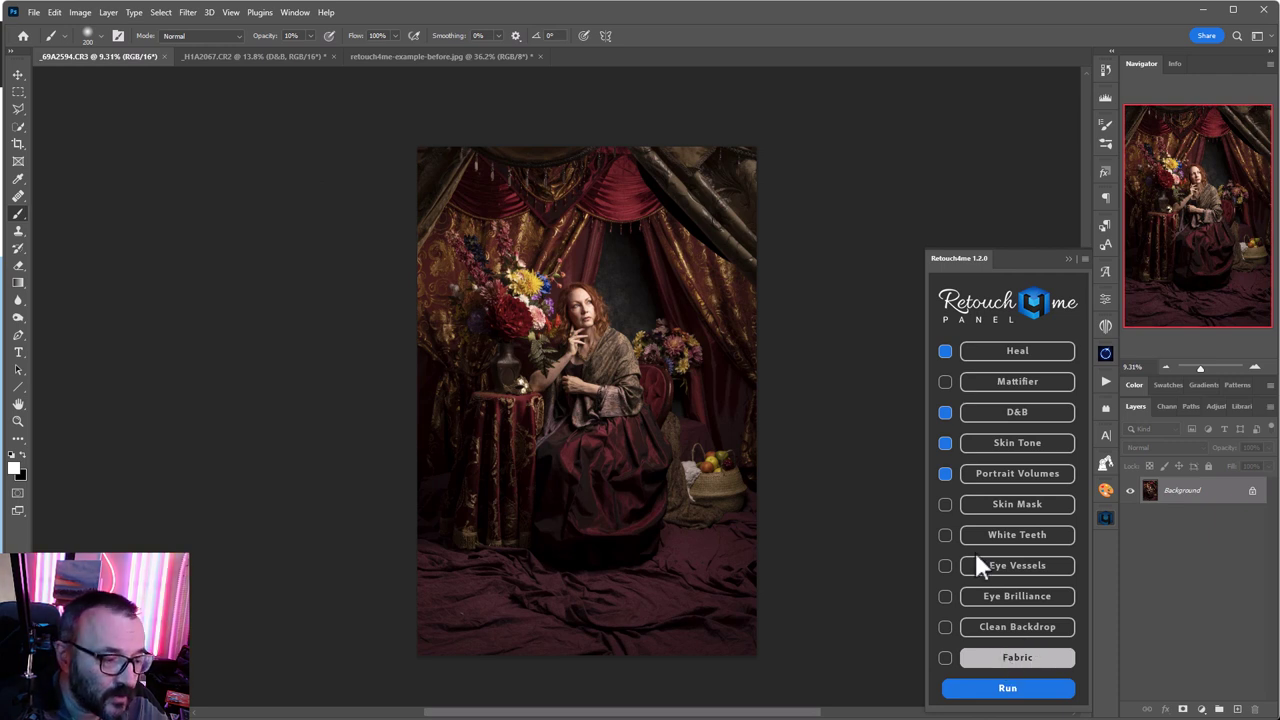
pyautogui.click(945, 412)
pyautogui.click(945, 442)
pyautogui.click(945, 473)
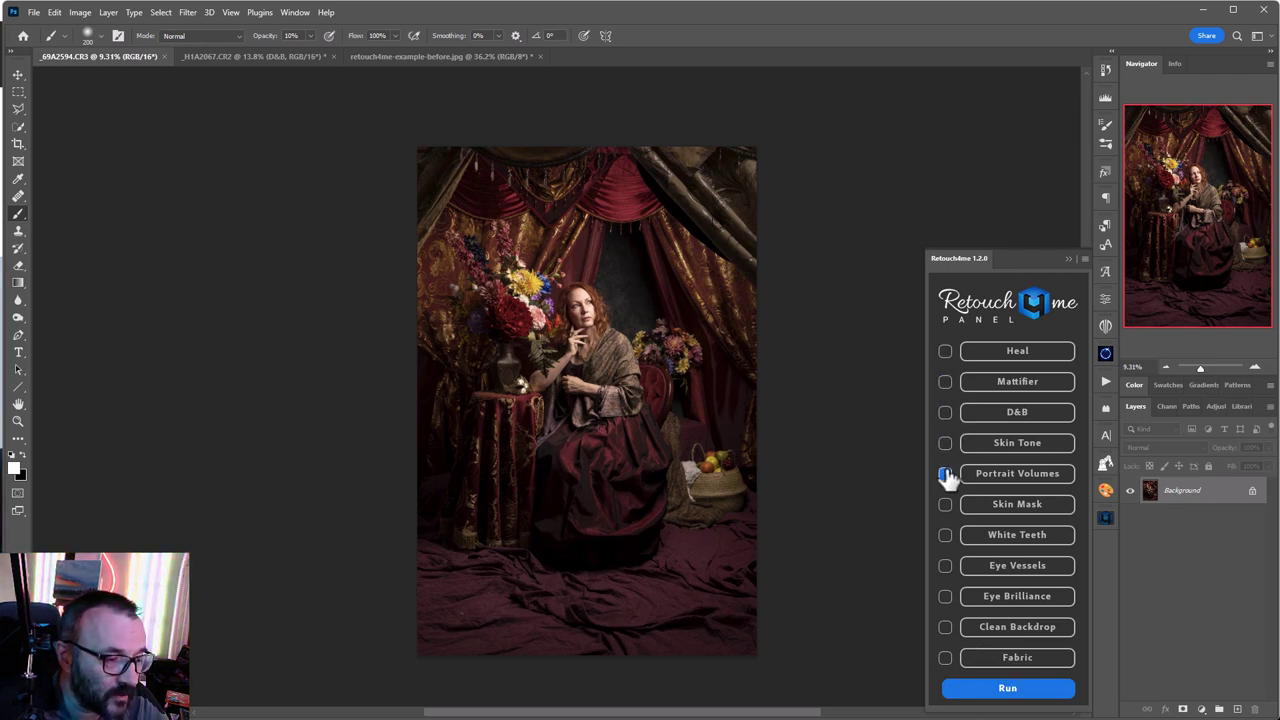
pyautogui.click(1020, 657)
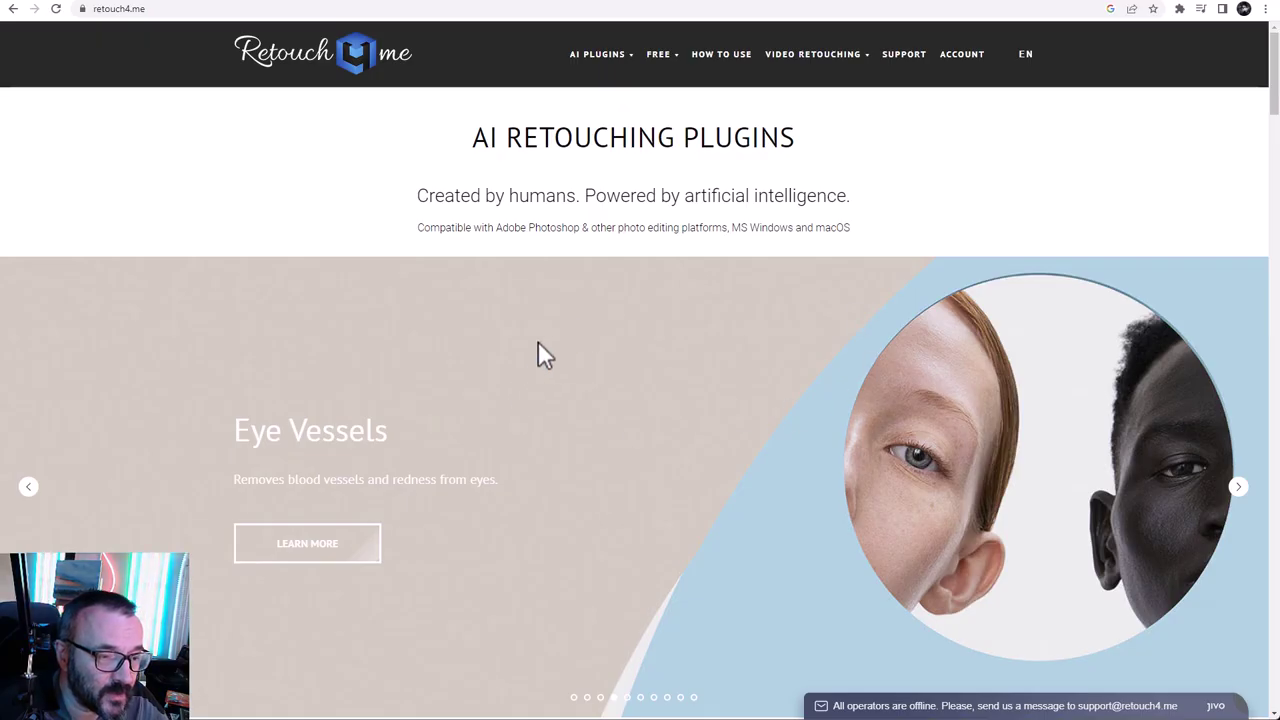
# Switch to the browser and open the Fabric plugin page on the Retouch4me website.
pyautogui.click(538, 344)
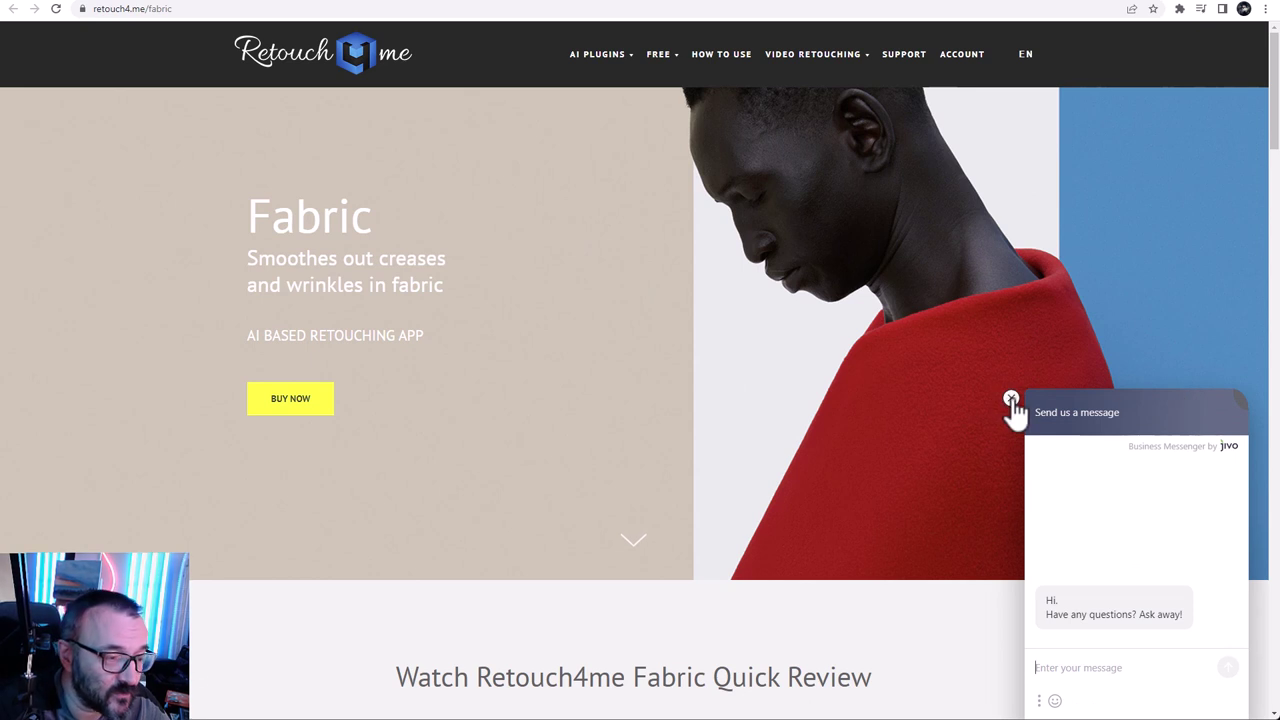
# Dismiss the chat message window on the Fabric plugin page and switch back to Photoshop.
pyautogui.click(1010, 400)
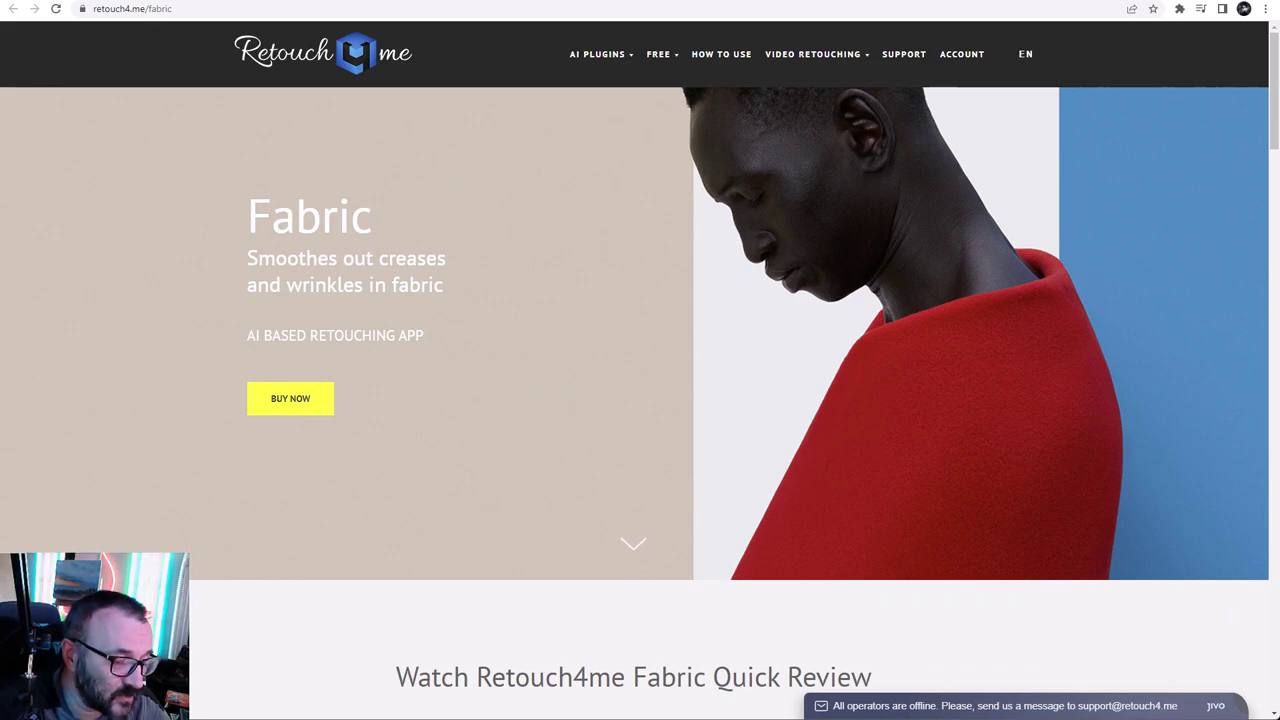
pyautogui.hotkey('alt', 'Tab')
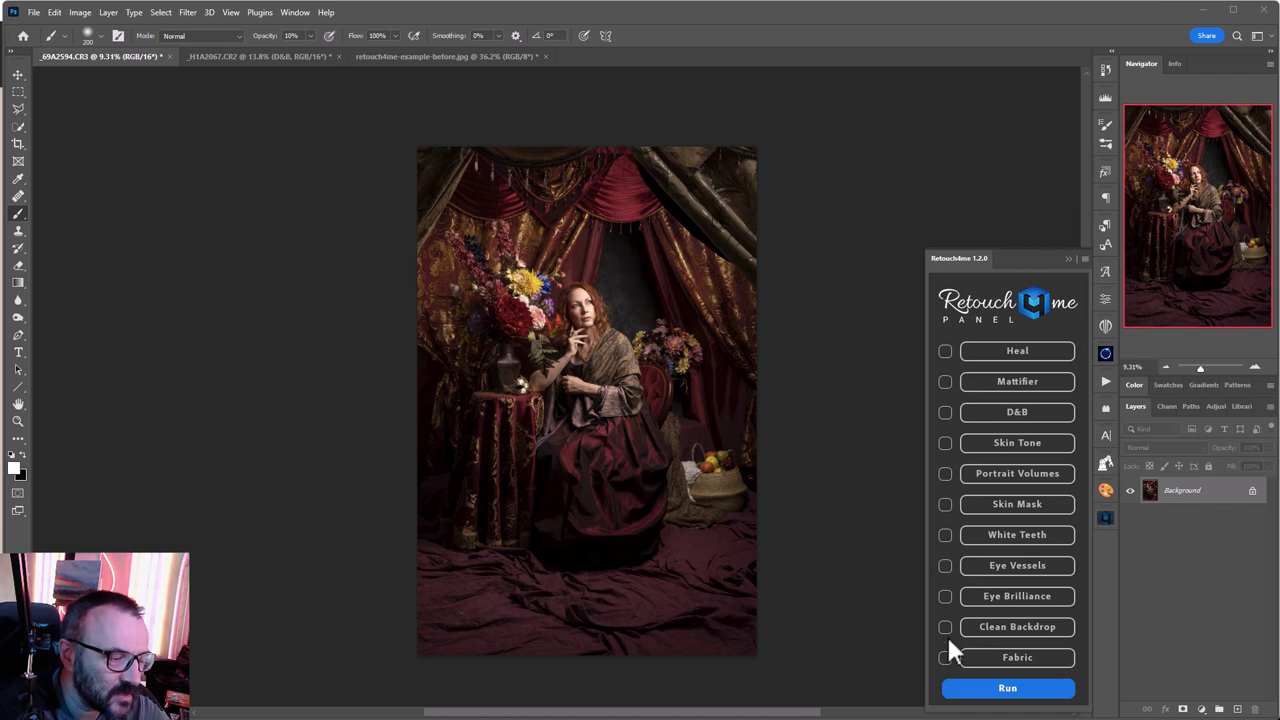
pyautogui.click(1020, 630)
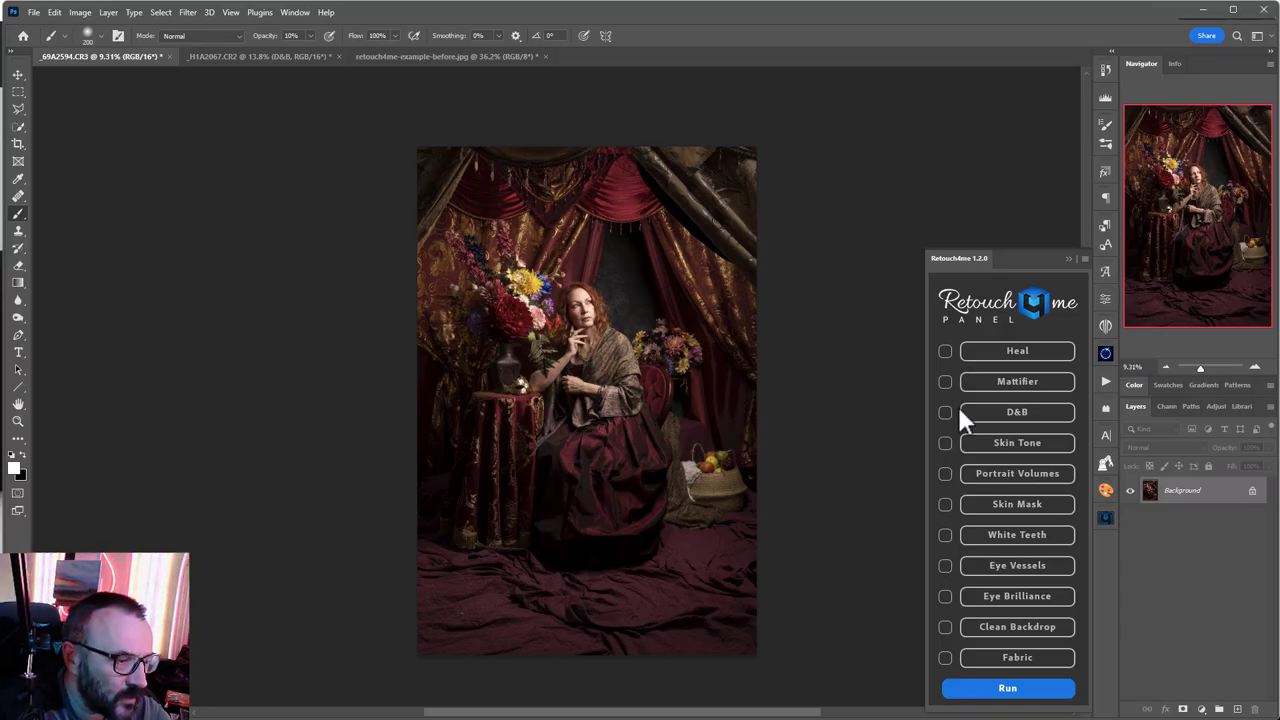
# Run the Heal, Mattifier, D&B, Skin Tone and Portrait Volumes plugins together on the _69A2594.CR3 image.
pyautogui.click(946, 352)
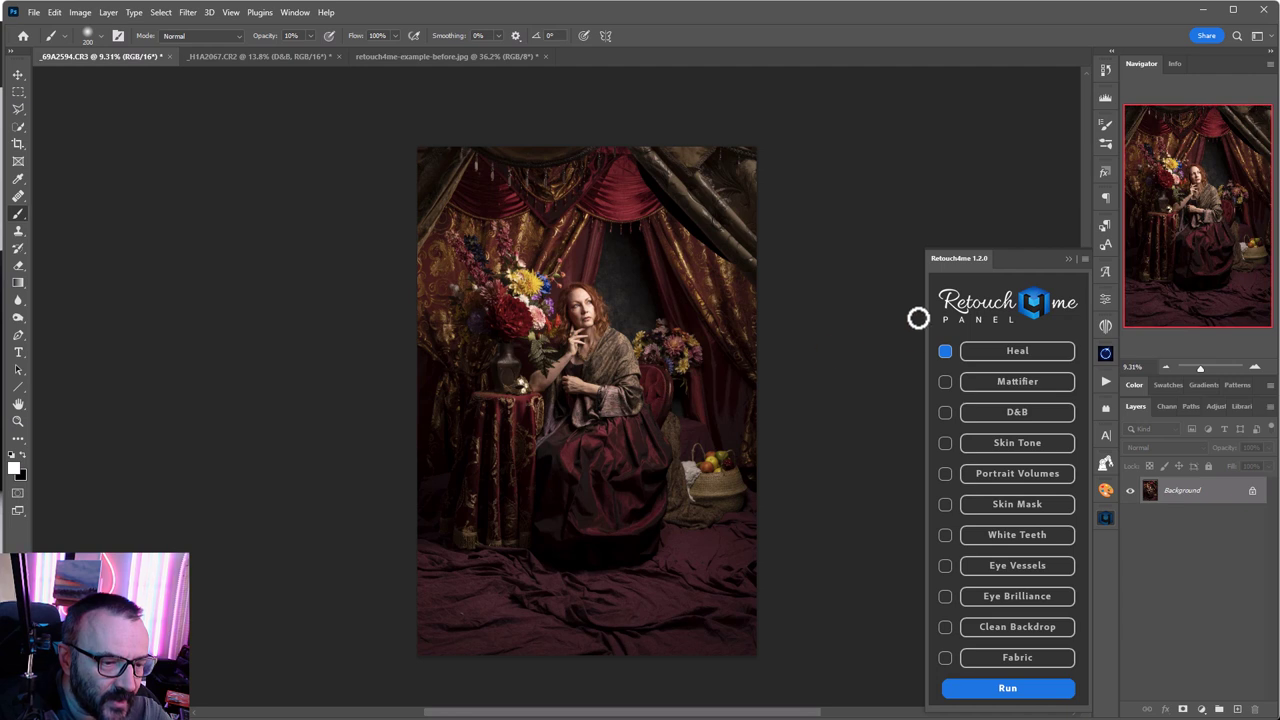
pyautogui.click(945, 382)
pyautogui.click(945, 412)
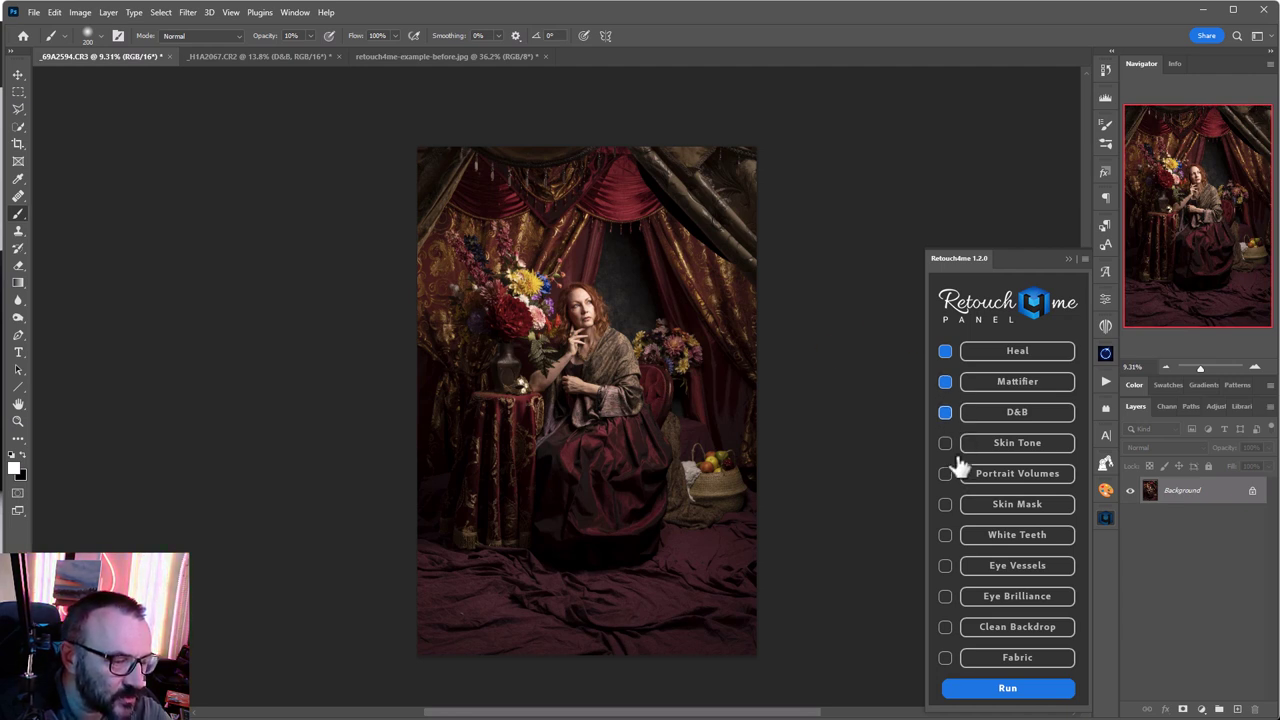
pyautogui.click(945, 443)
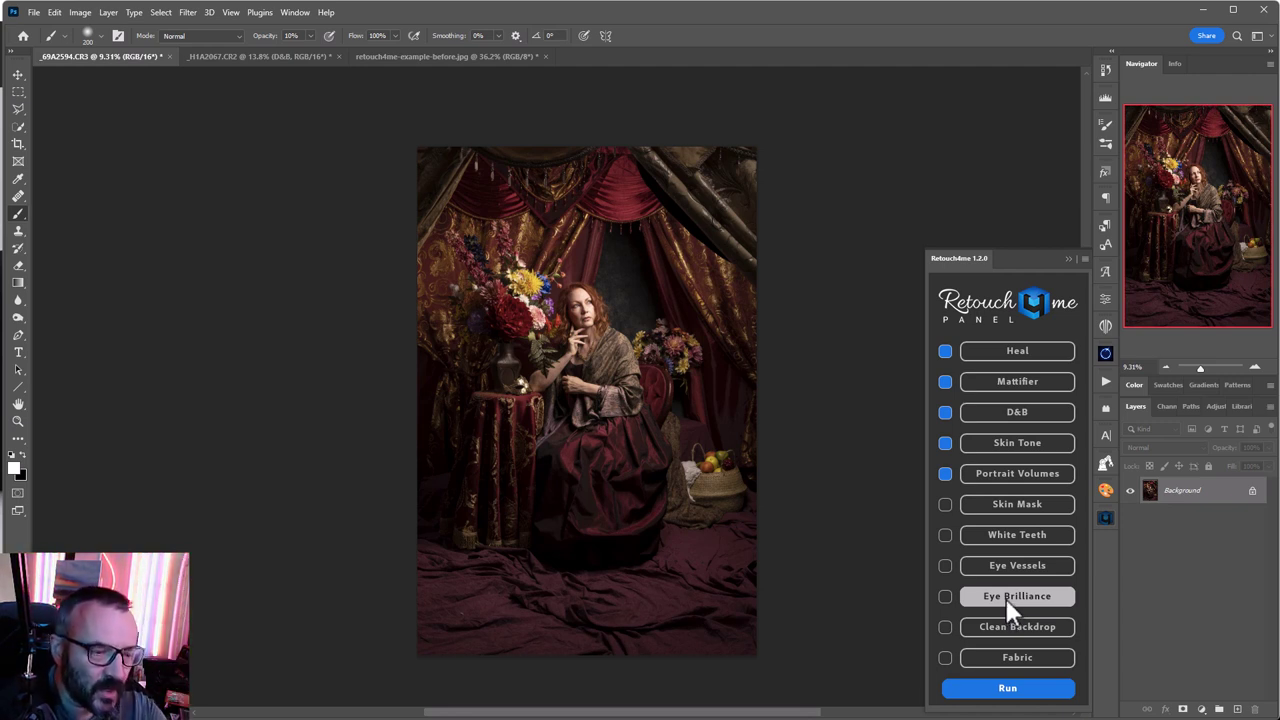
pyautogui.click(1030, 689)
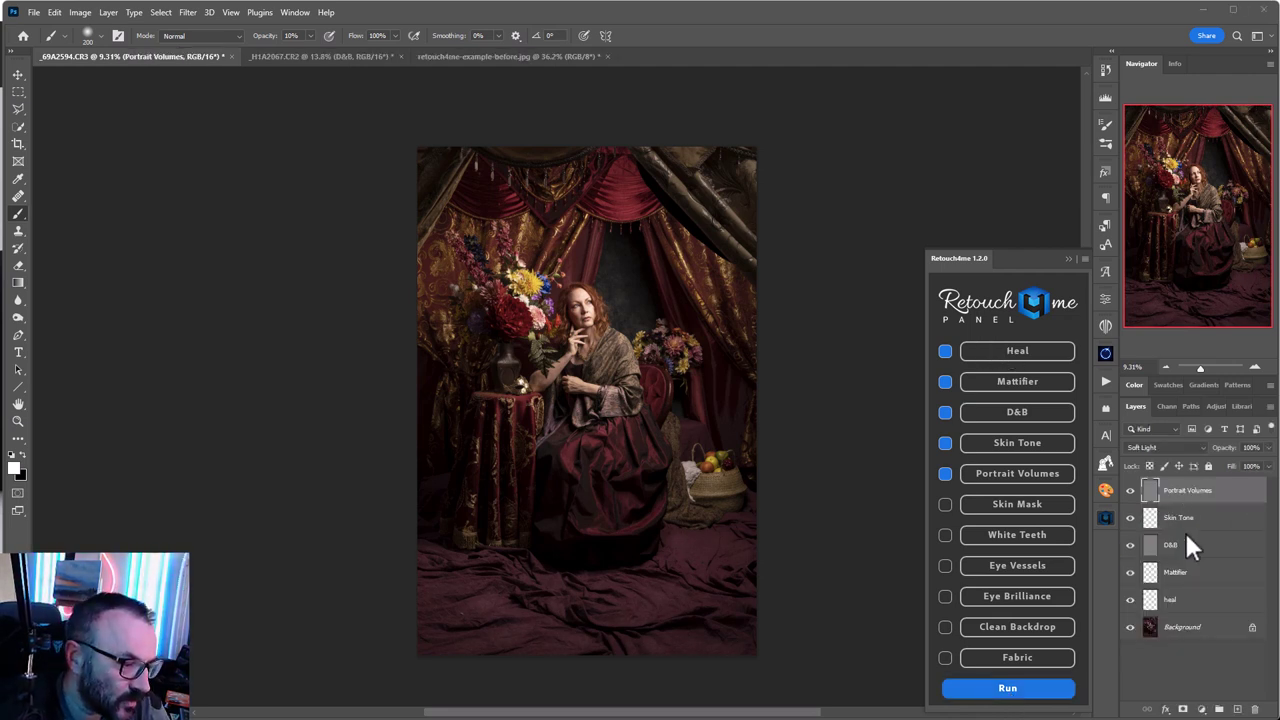
# Group the five generated retouching layers and compare the dress and floor cloth with and without the group, leaving it visible.
pyautogui.keyDown('shift'); pyautogui.click(1203, 596); pyautogui.keyUp('shift')
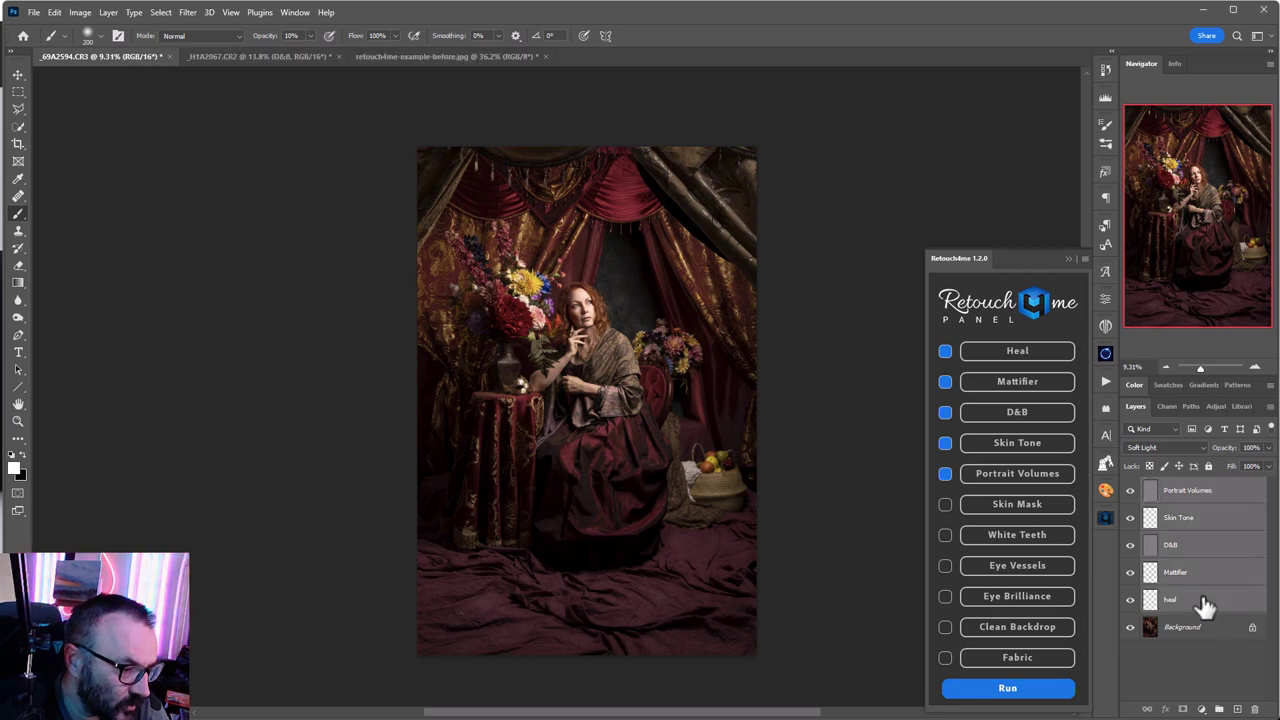
pyautogui.hotkey('ctrl', 'g')
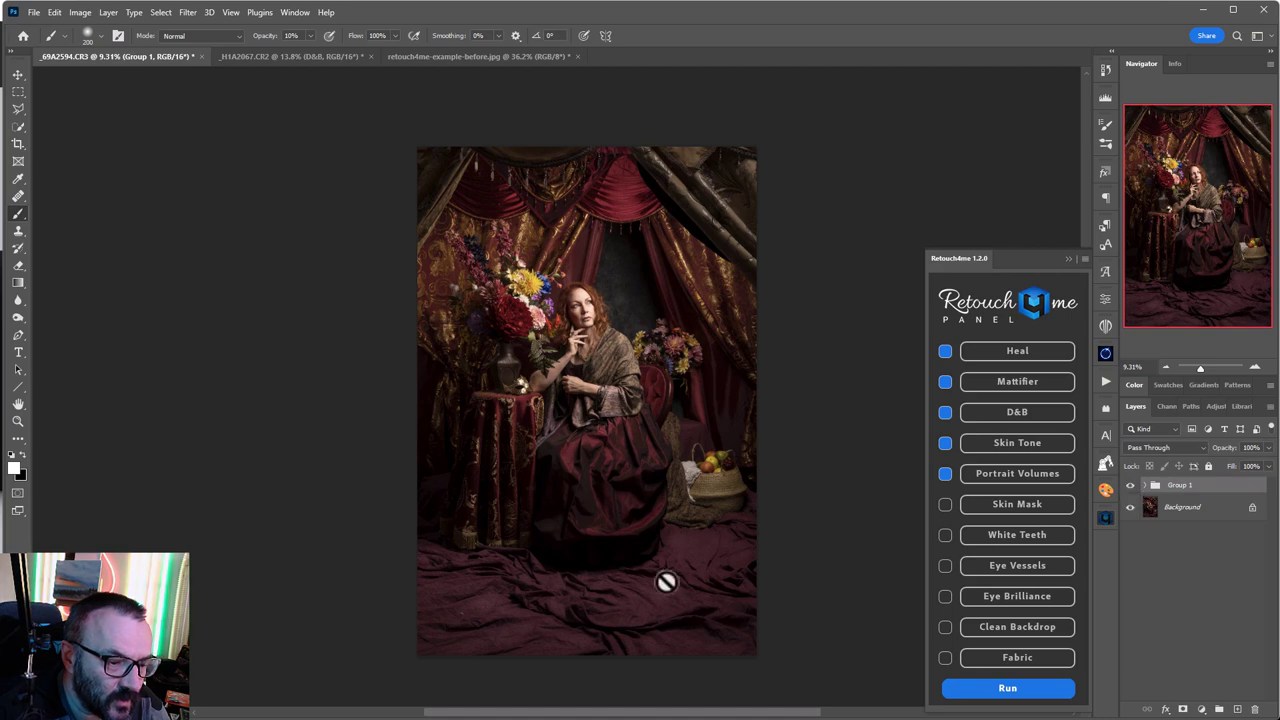
pyautogui.scroll(2, 627, 614)
pyautogui.scroll(2, 627, 614)
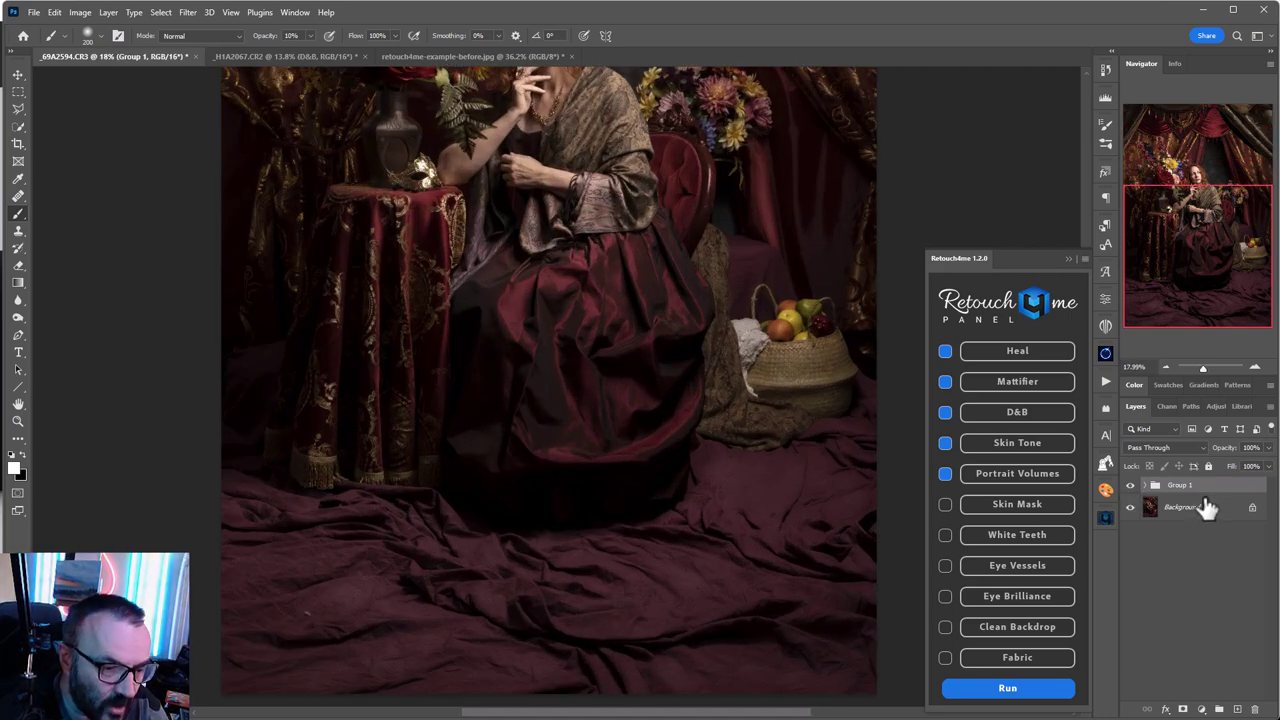
pyautogui.click(1133, 486)
pyautogui.click(1133, 487)
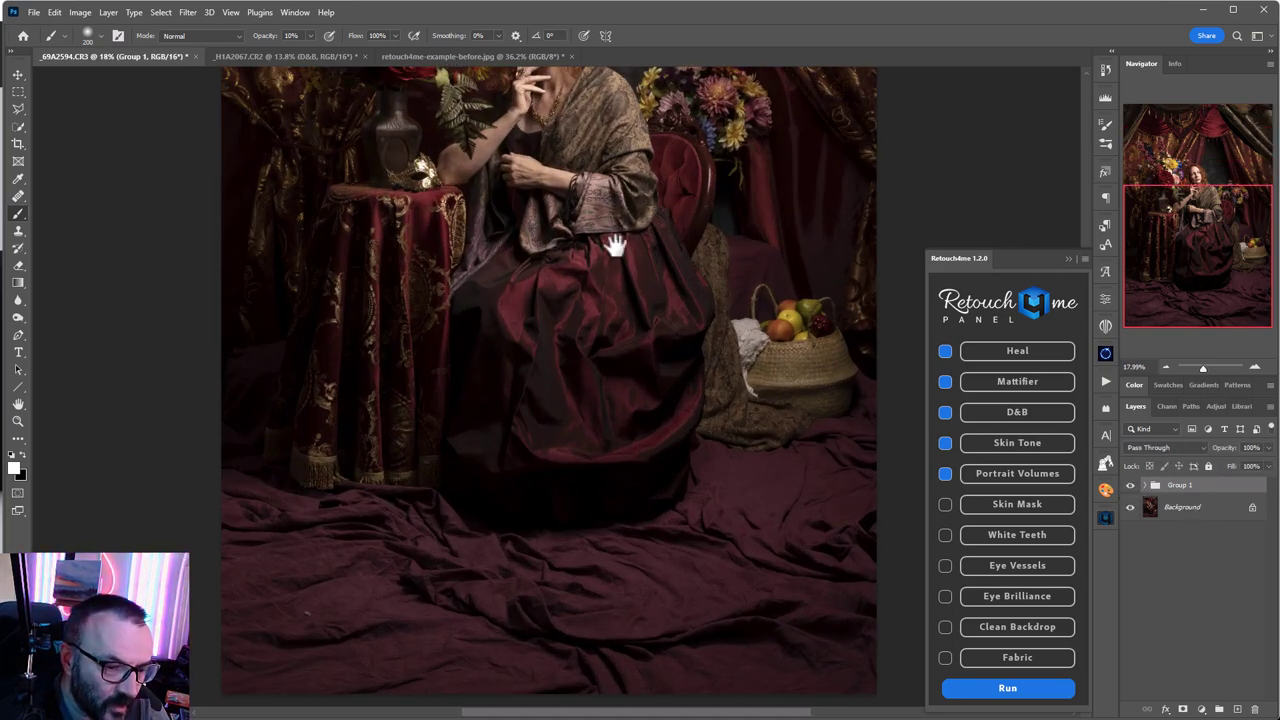
# Compare the woman's face up close with and without the retouching group, leaving the group visible.
pyautogui.moveTo(611, 243); pyautogui.dragTo(720, 531)
pyautogui.scroll(8, 651, 326)
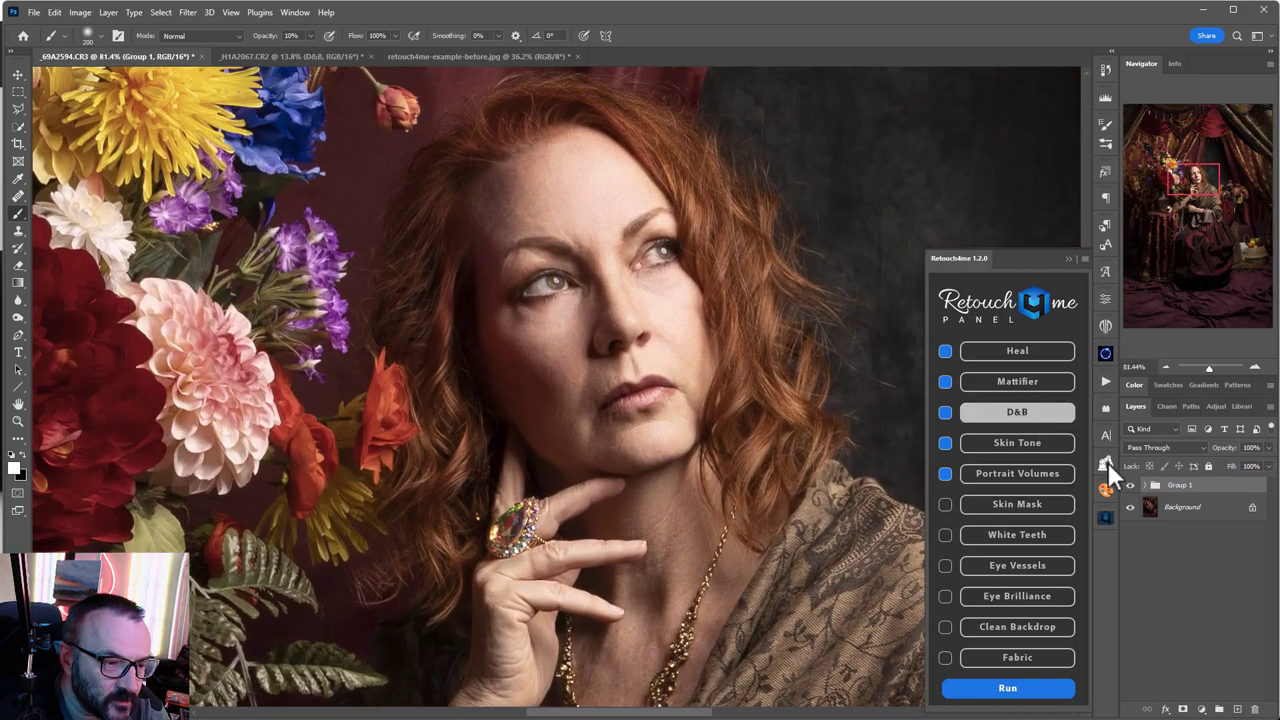
pyautogui.click(1133, 485)
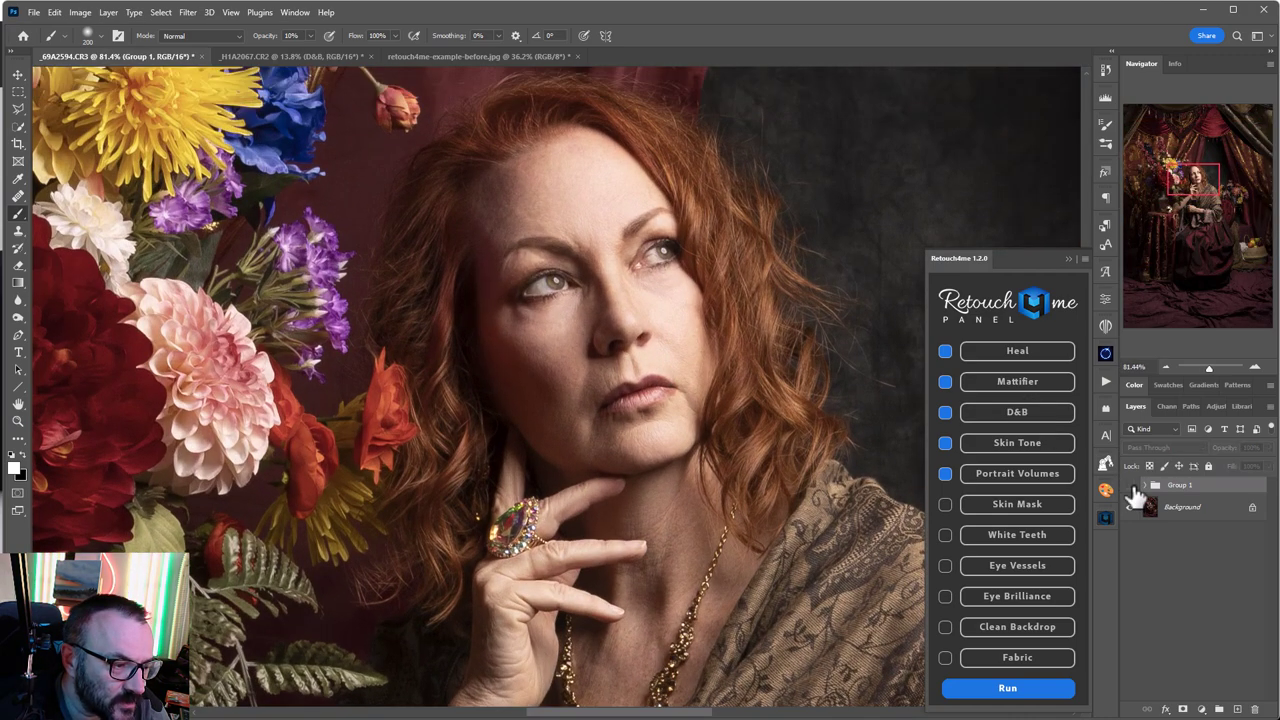
pyautogui.click(1133, 485)
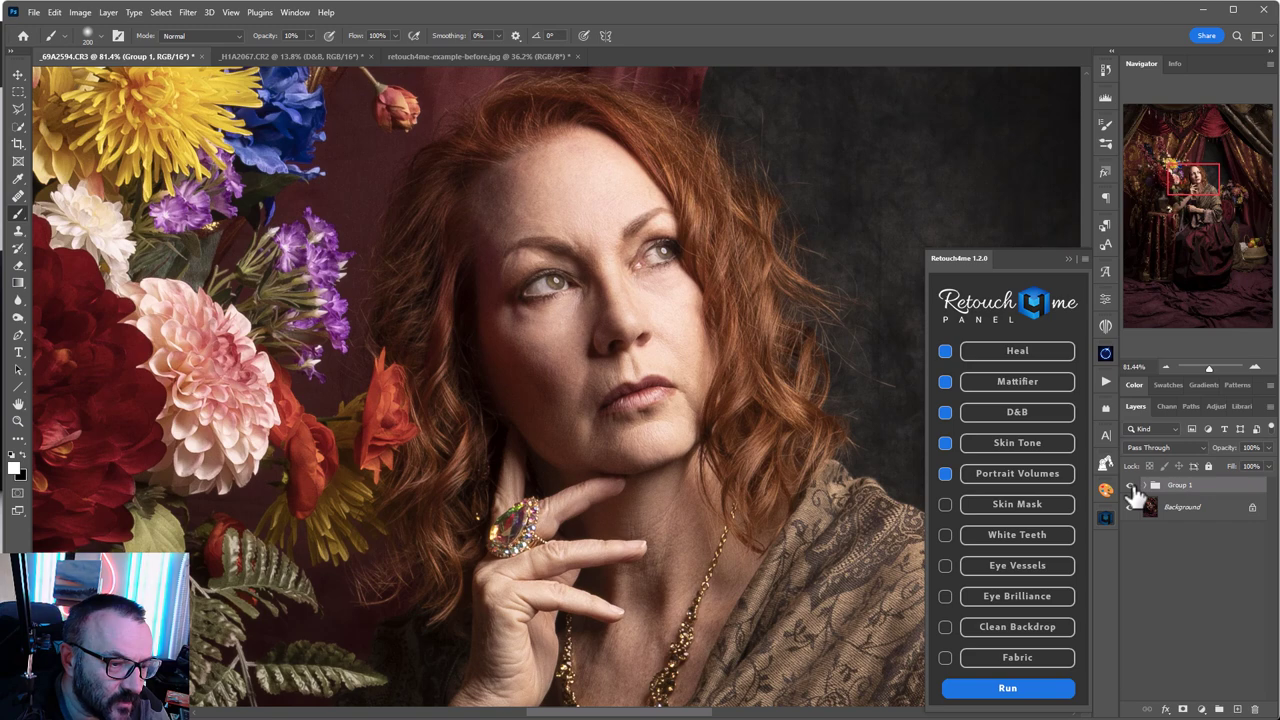
pyautogui.click(1133, 485)
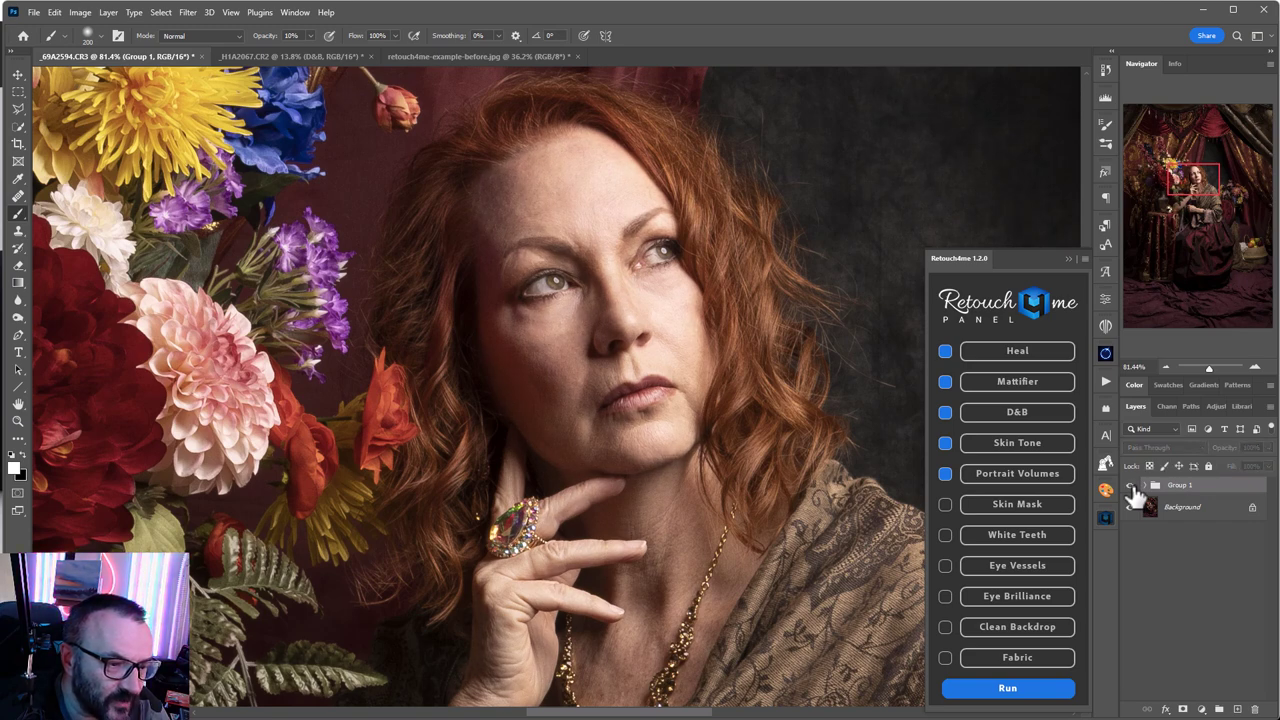
pyautogui.click(1133, 485)
pyautogui.scroll(2, 592, 346)
pyautogui.scroll(1, 592, 346)
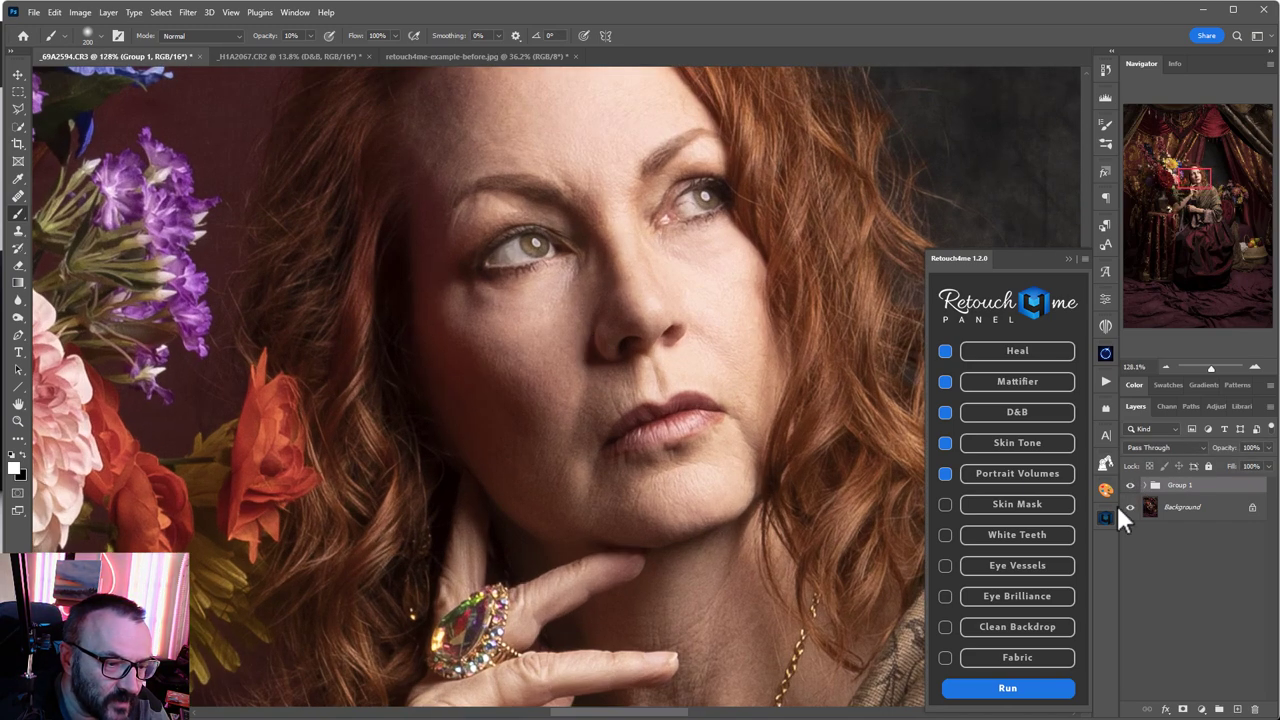
pyautogui.click(1133, 485)
pyautogui.click(1133, 485)
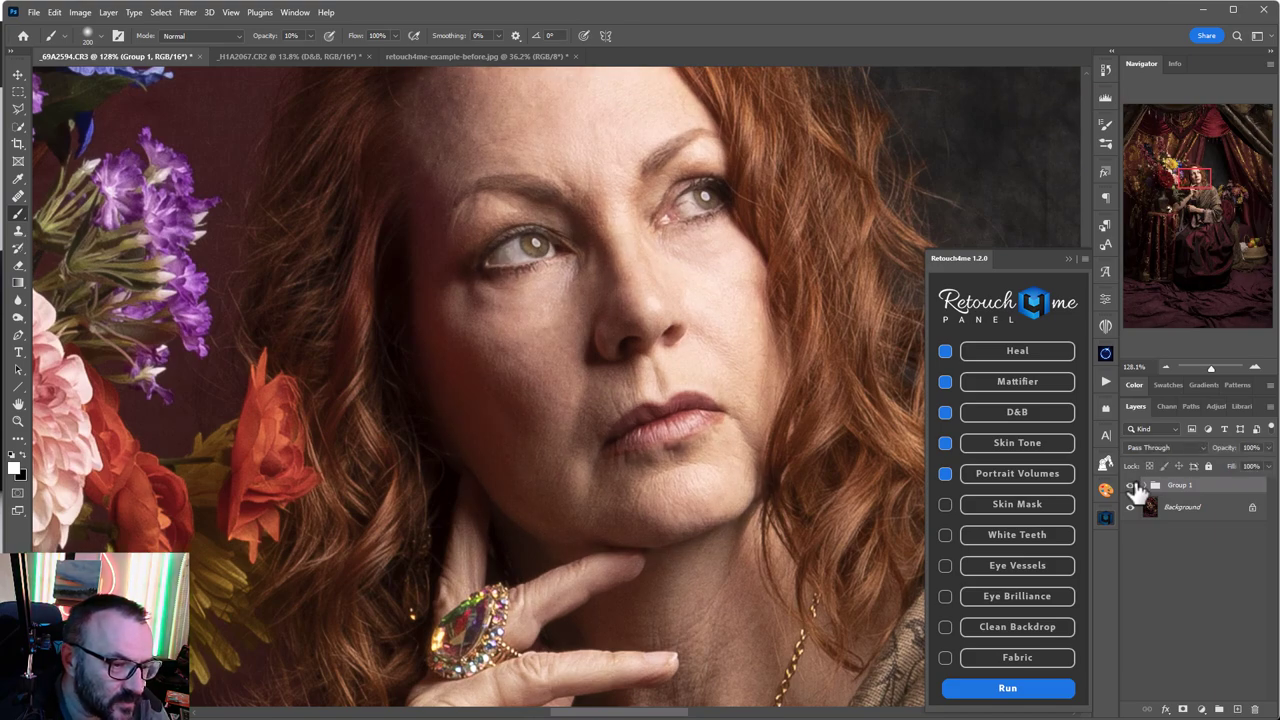
# Hide the retouching group and select the Background layer.
pyautogui.scroll(-5, 643, 450)
pyautogui.scroll(-5, 643, 450)
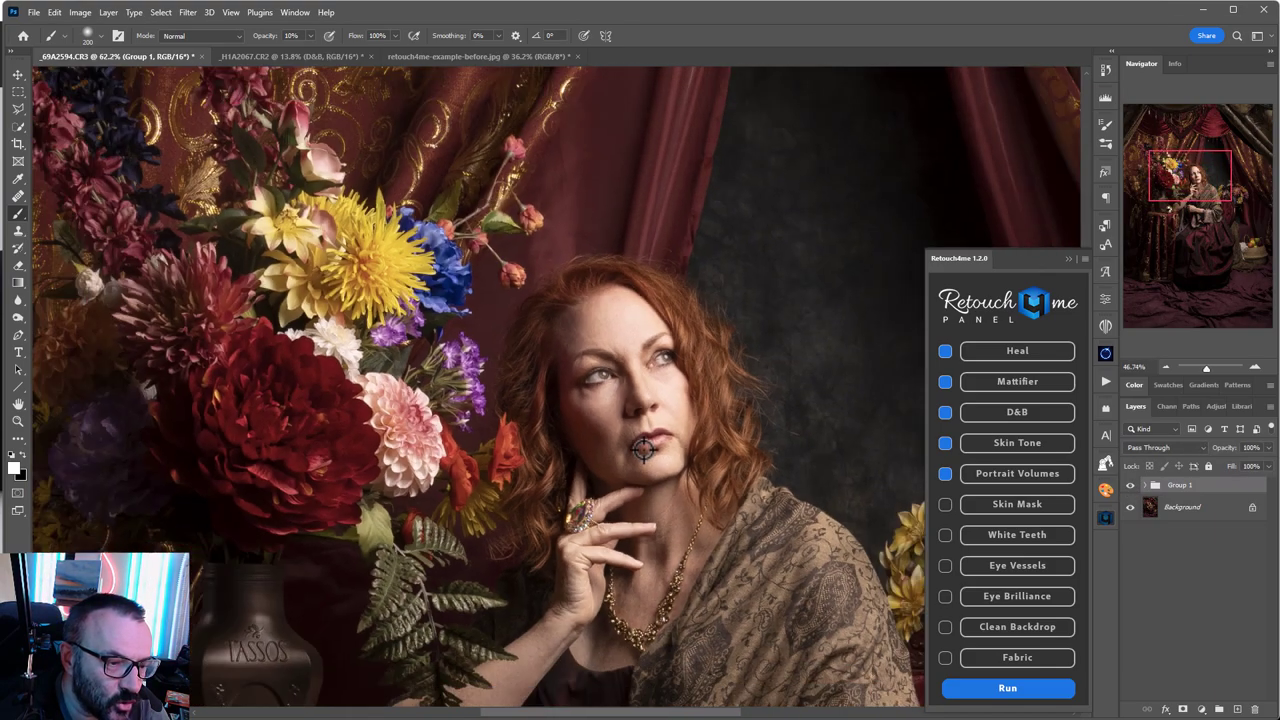
pyautogui.moveTo(737, 491)
pyautogui.mouseDown()
pyautogui.moveTo(681, 432)
pyautogui.moveTo(700, 408)
pyautogui.mouseUp()
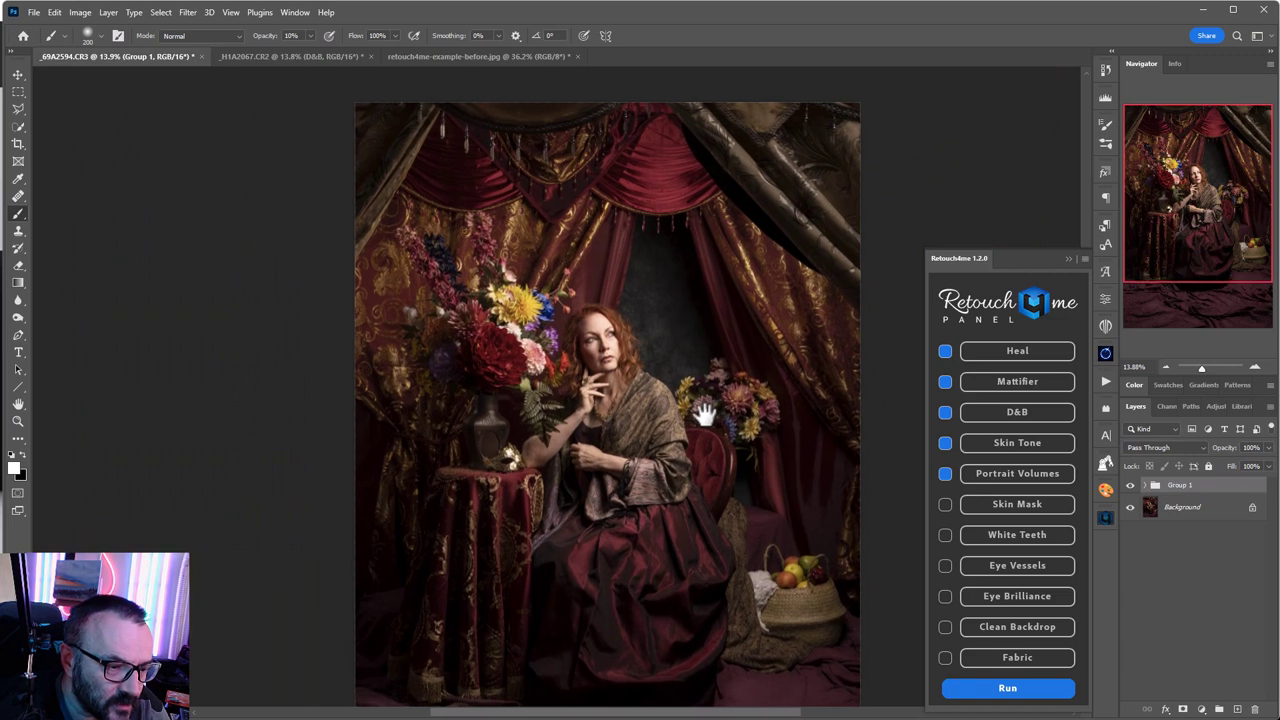
pyautogui.scroll(-2, 708, 386)
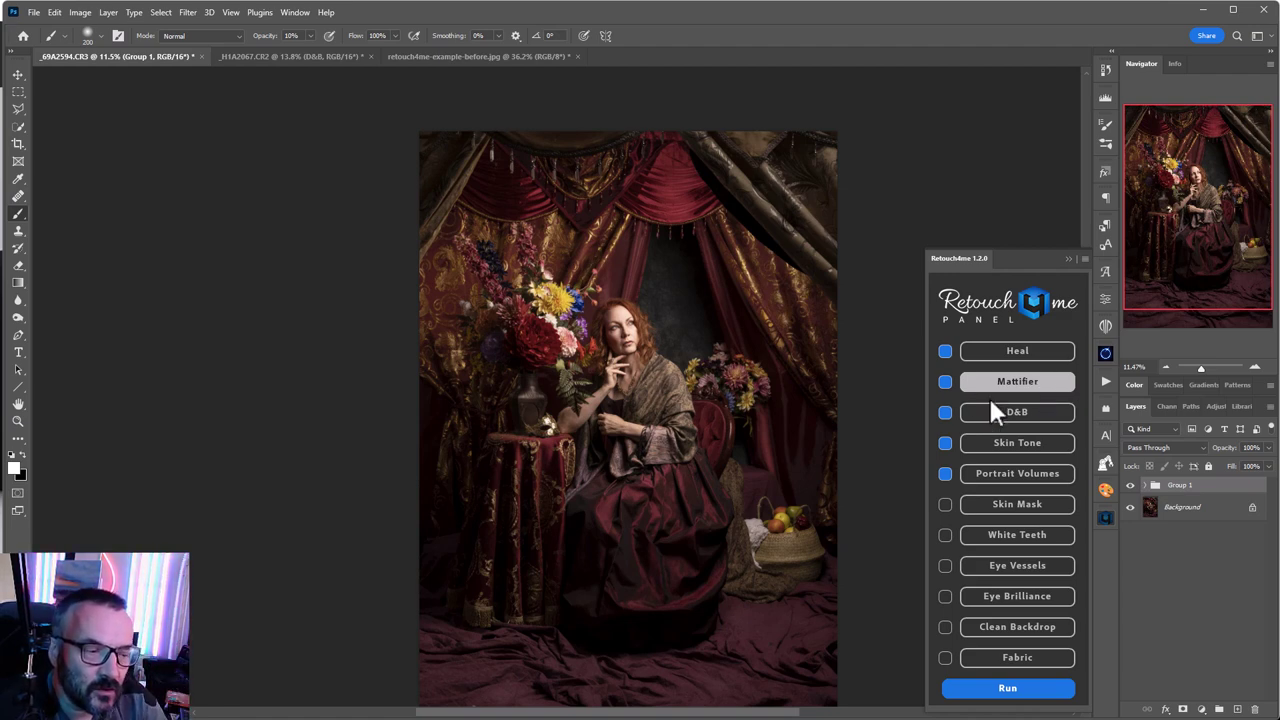
pyautogui.click(1185, 507)
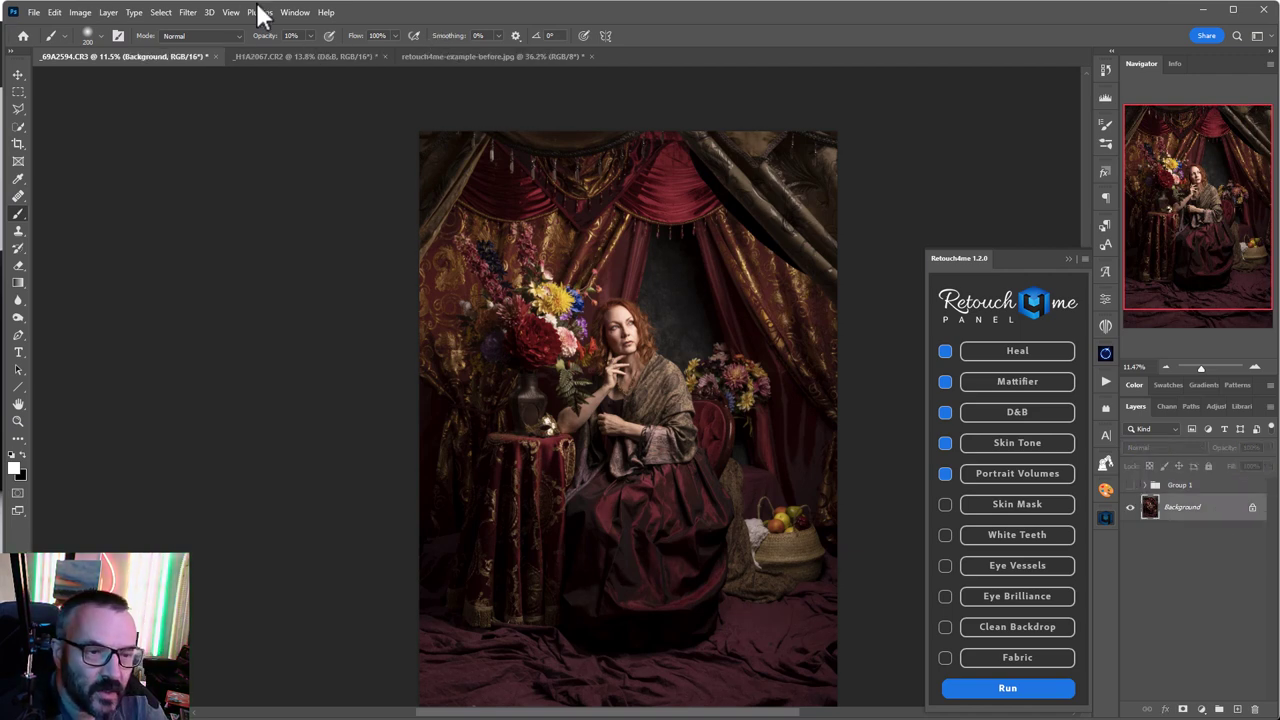
# Open the Retouch4me Heal filter on the Background layer to examine its Sensitivity setting, and leave it without applying.
pyautogui.click(188, 12)
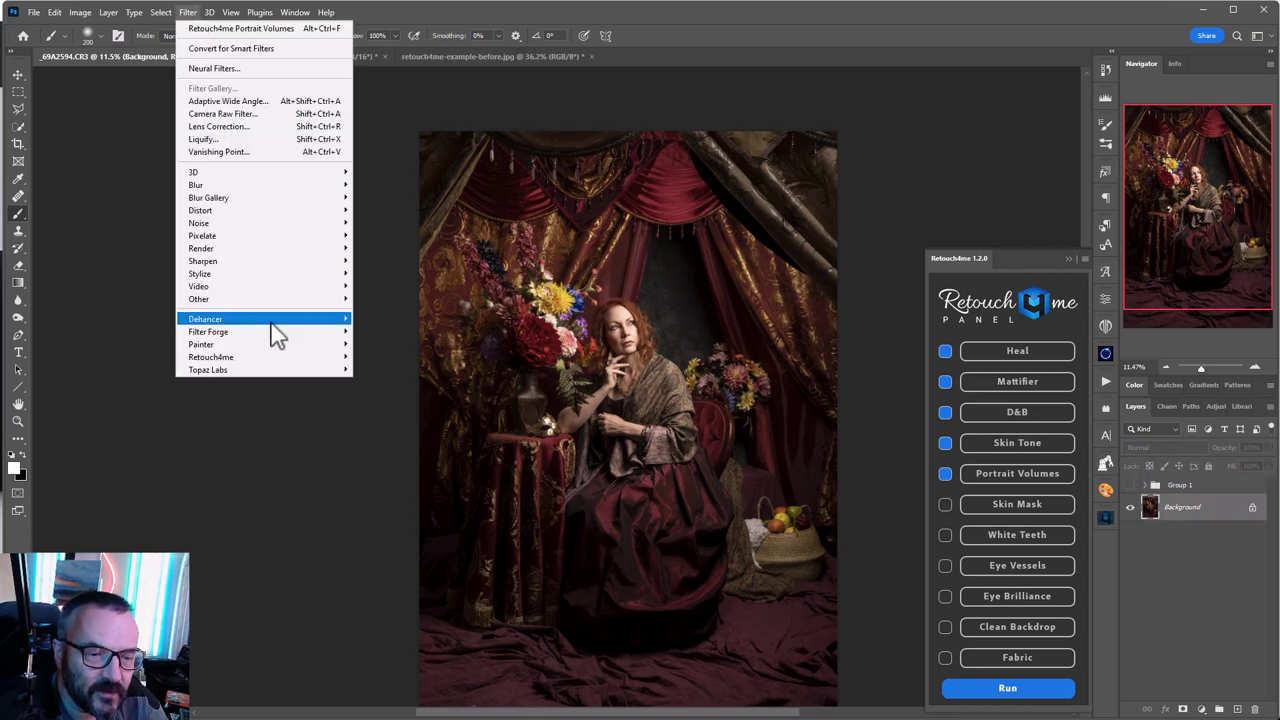
pyautogui.moveTo(286, 362)
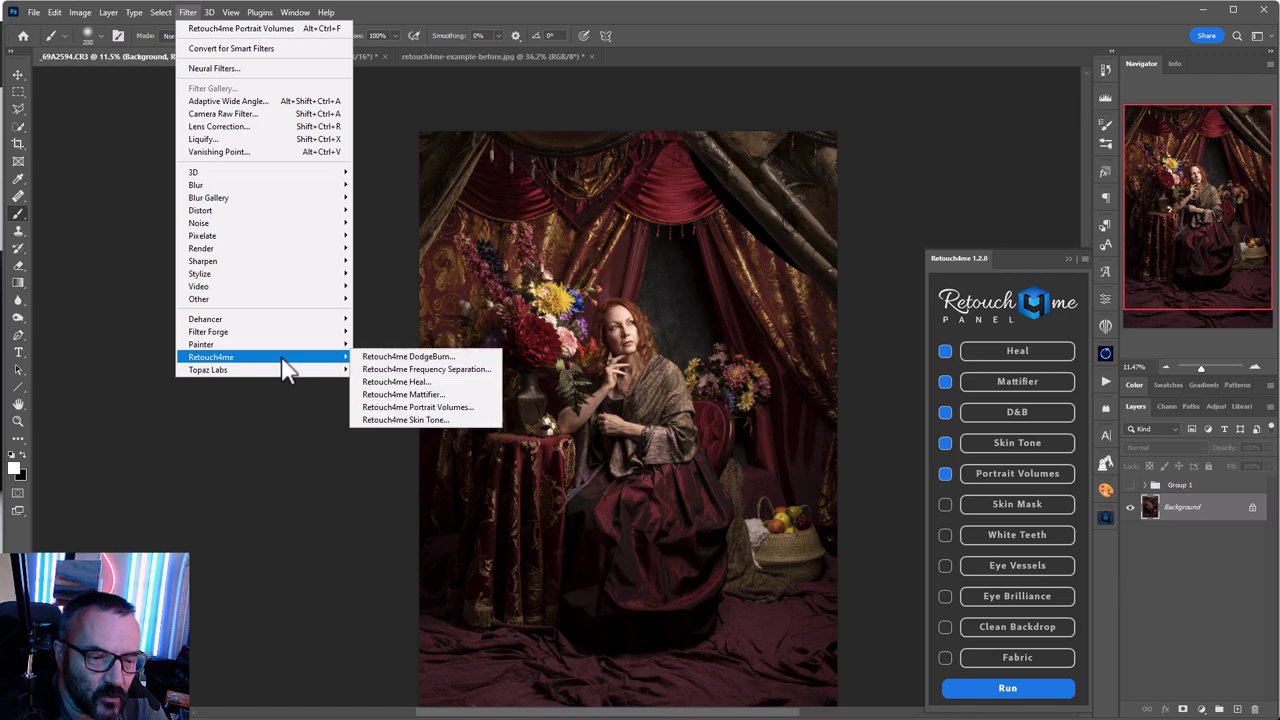
pyautogui.click(415, 381)
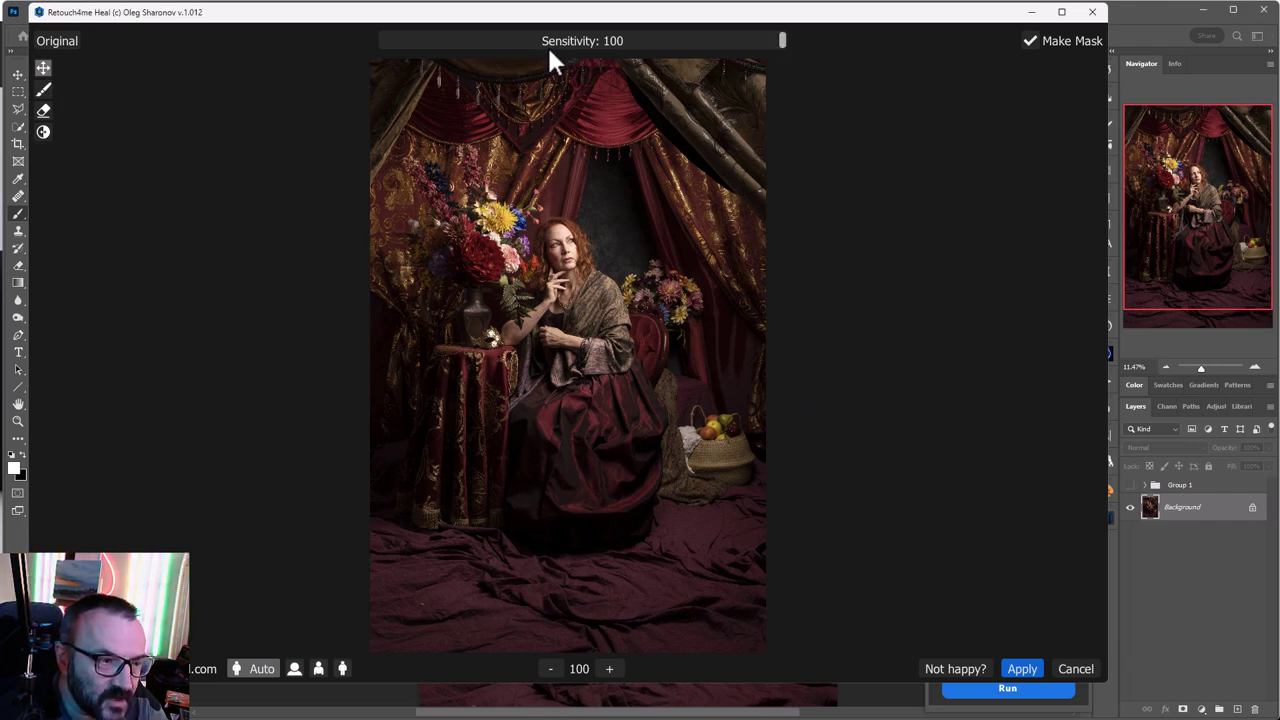
pyautogui.moveTo(780, 41); pyautogui.dragTo(847, 53)
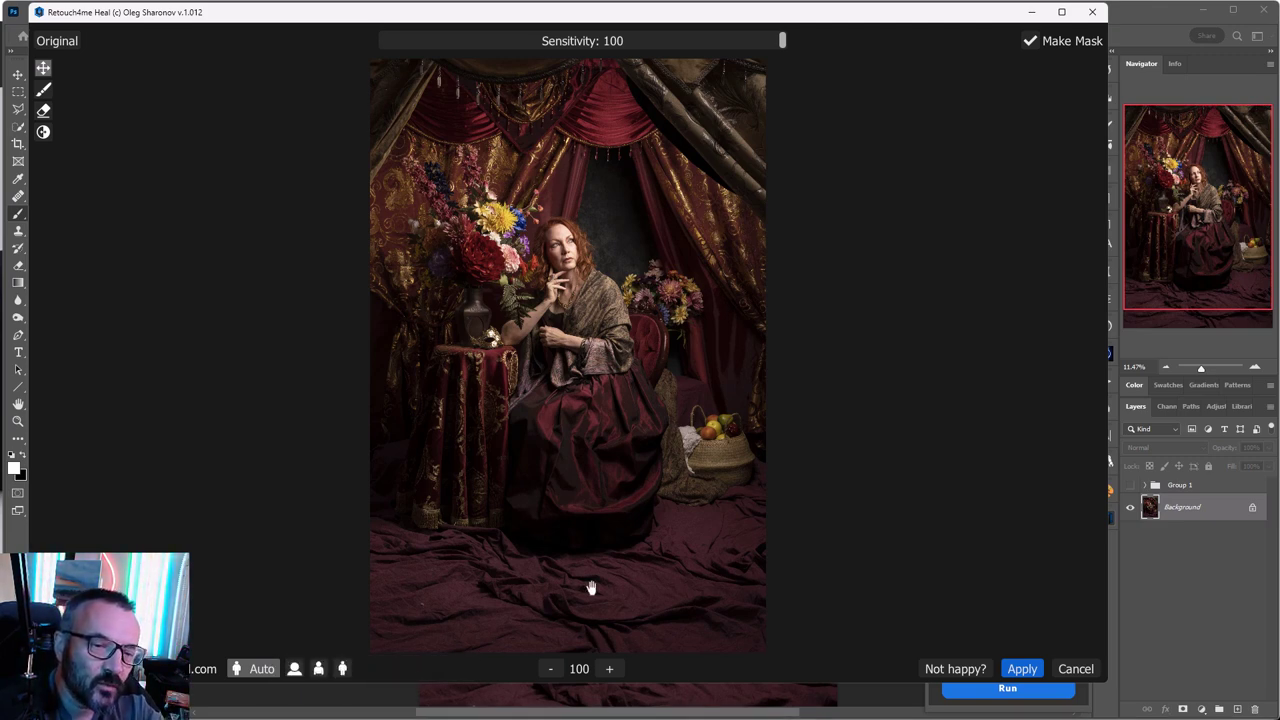
pyautogui.click(1076, 668)
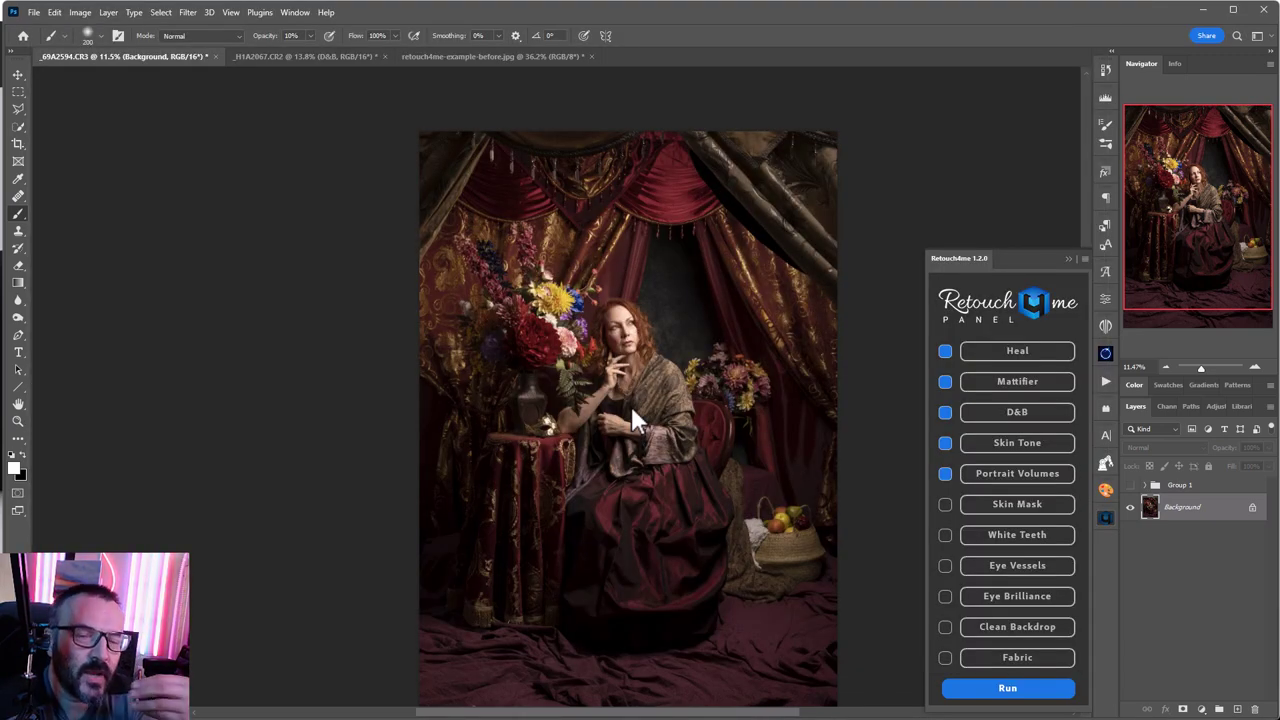